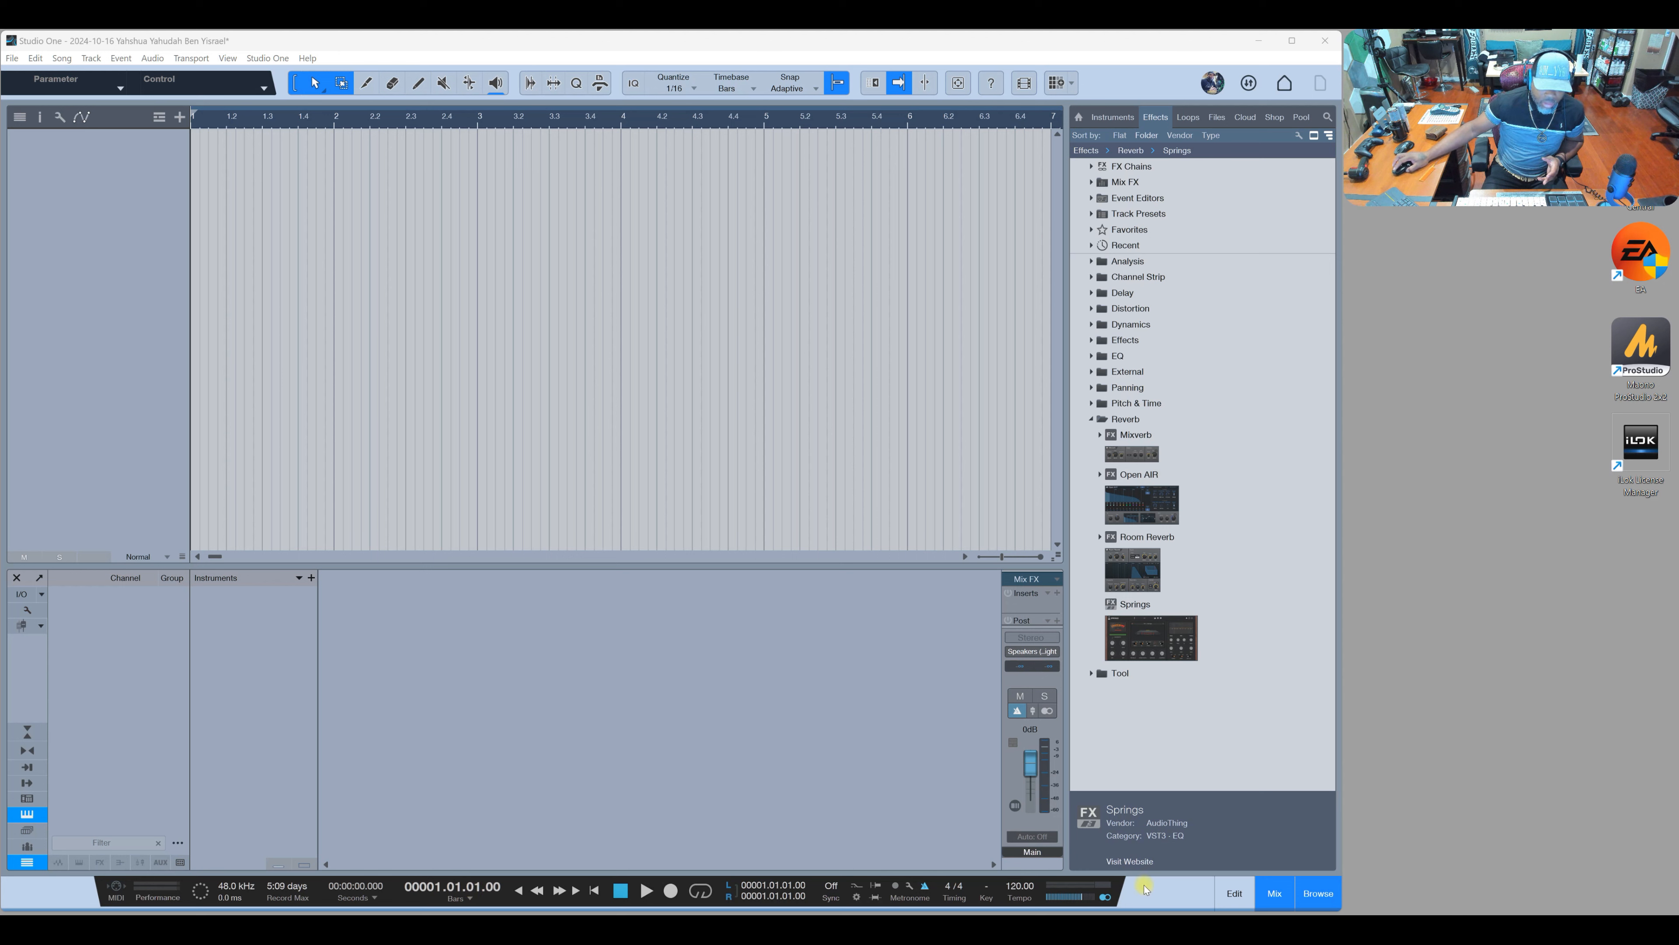
mouse_move(1329, 910)
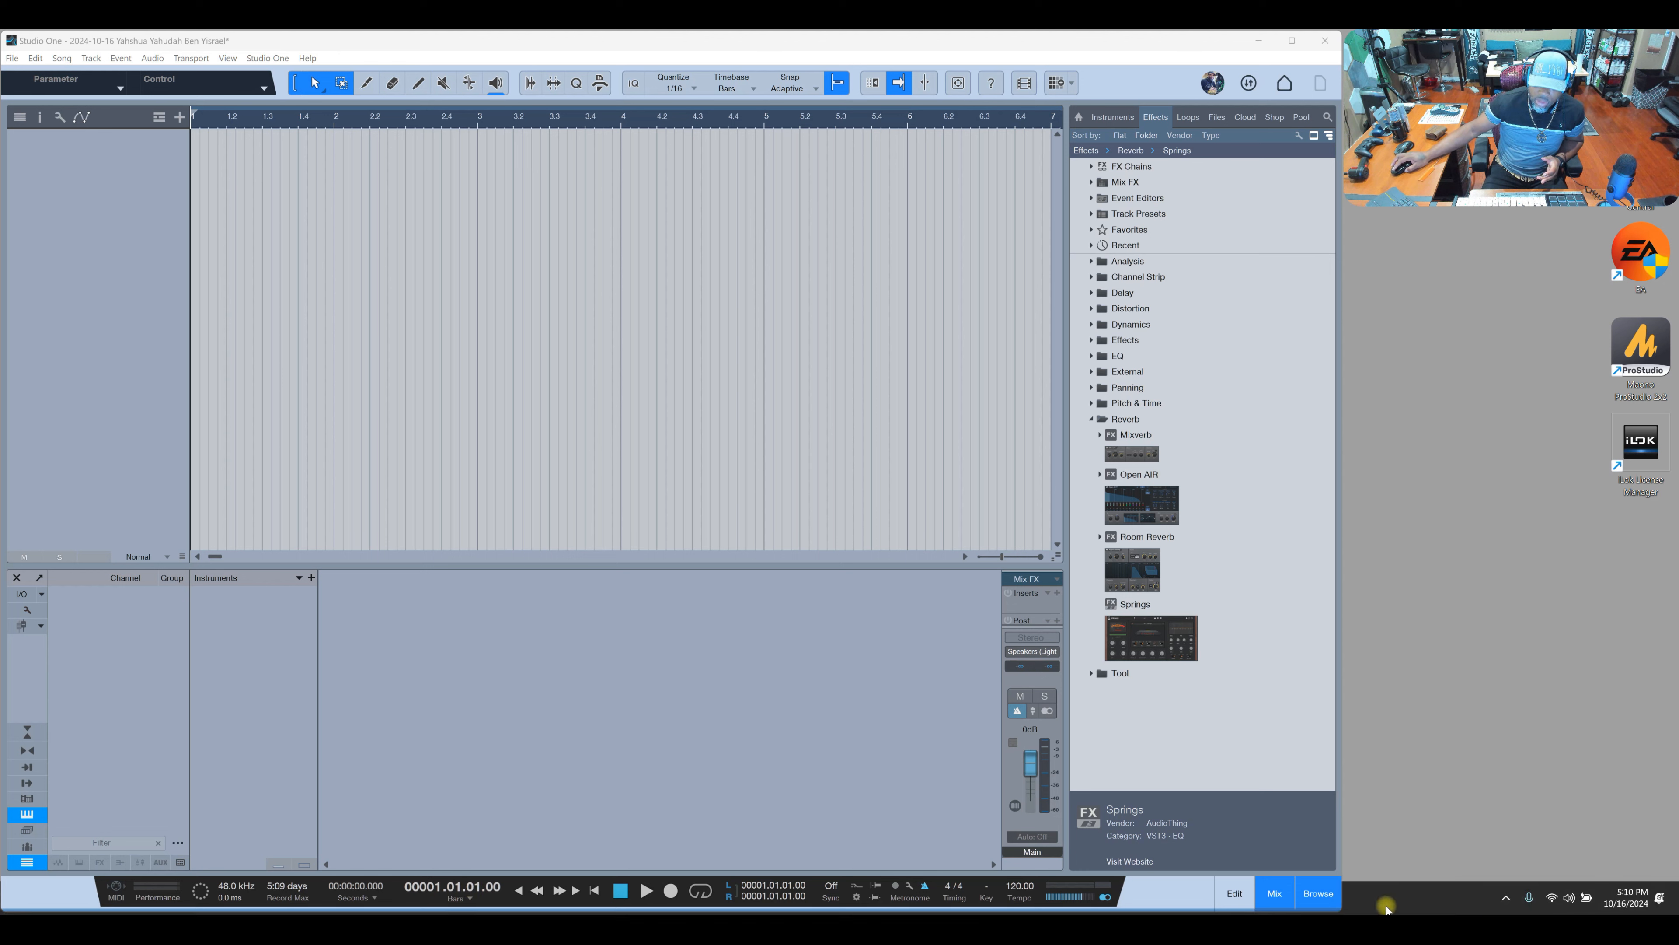
left_click(1292, 41)
left_click_drag(1292, 43, 961, 39)
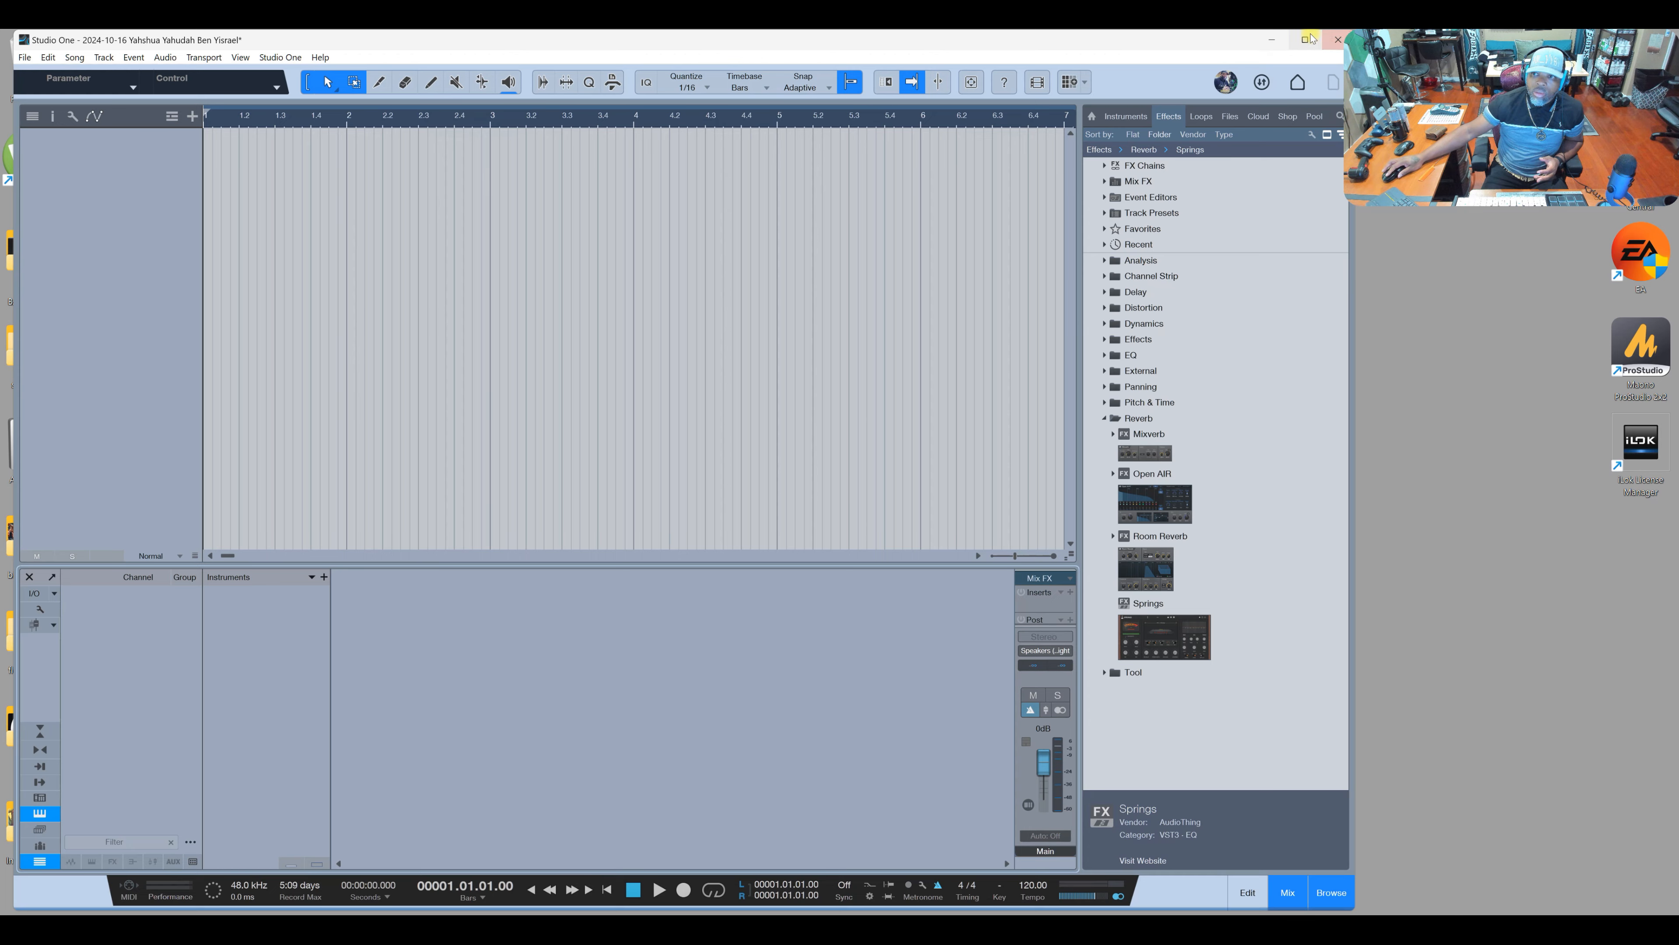
left_click(1310, 38)
left_click_drag(1309, 40, 994, 52)
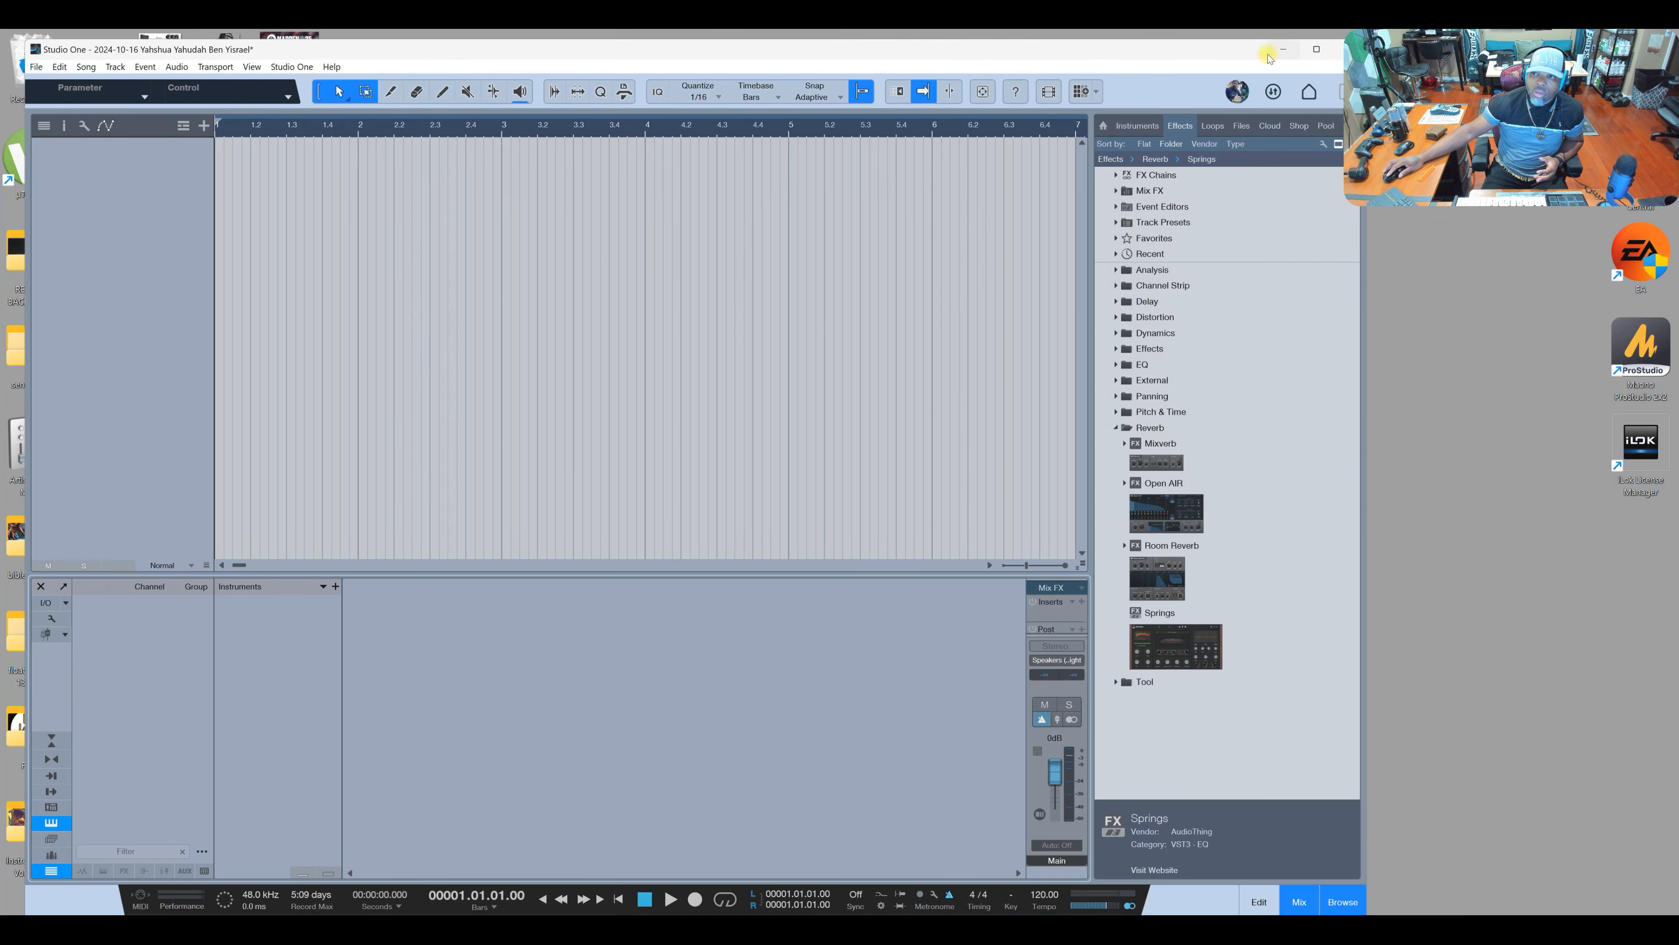
left_click(1317, 49)
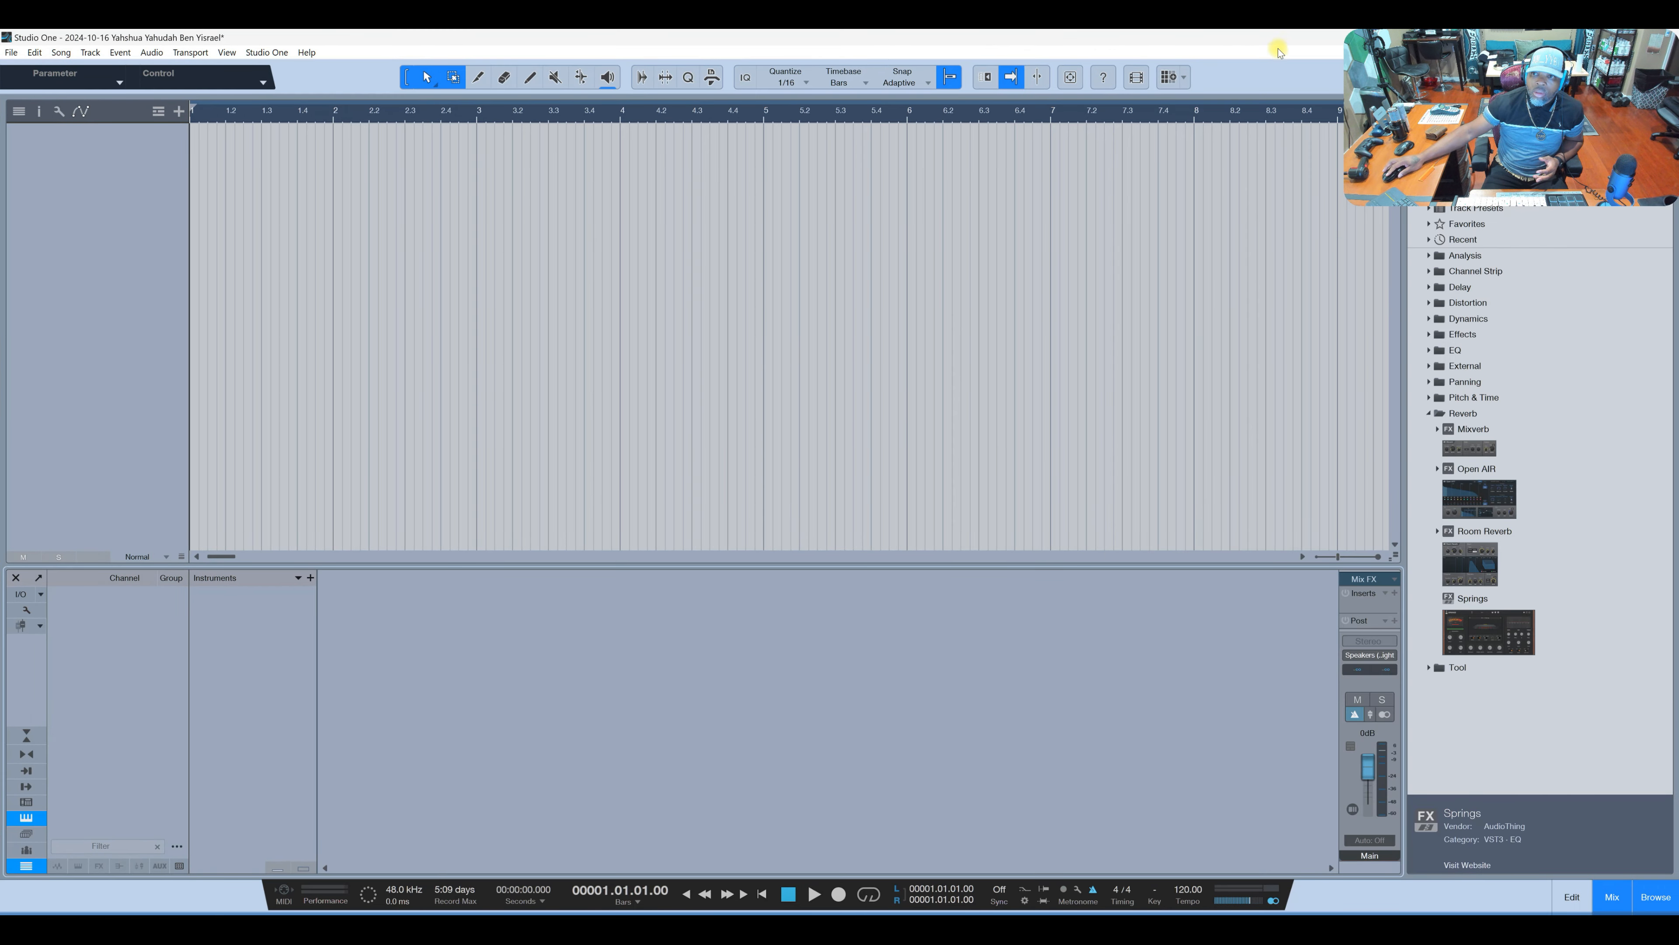
double_click(1241, 43)
left_click_drag(1374, 266, 982, 258)
left_click_drag(837, 61, 803, 54)
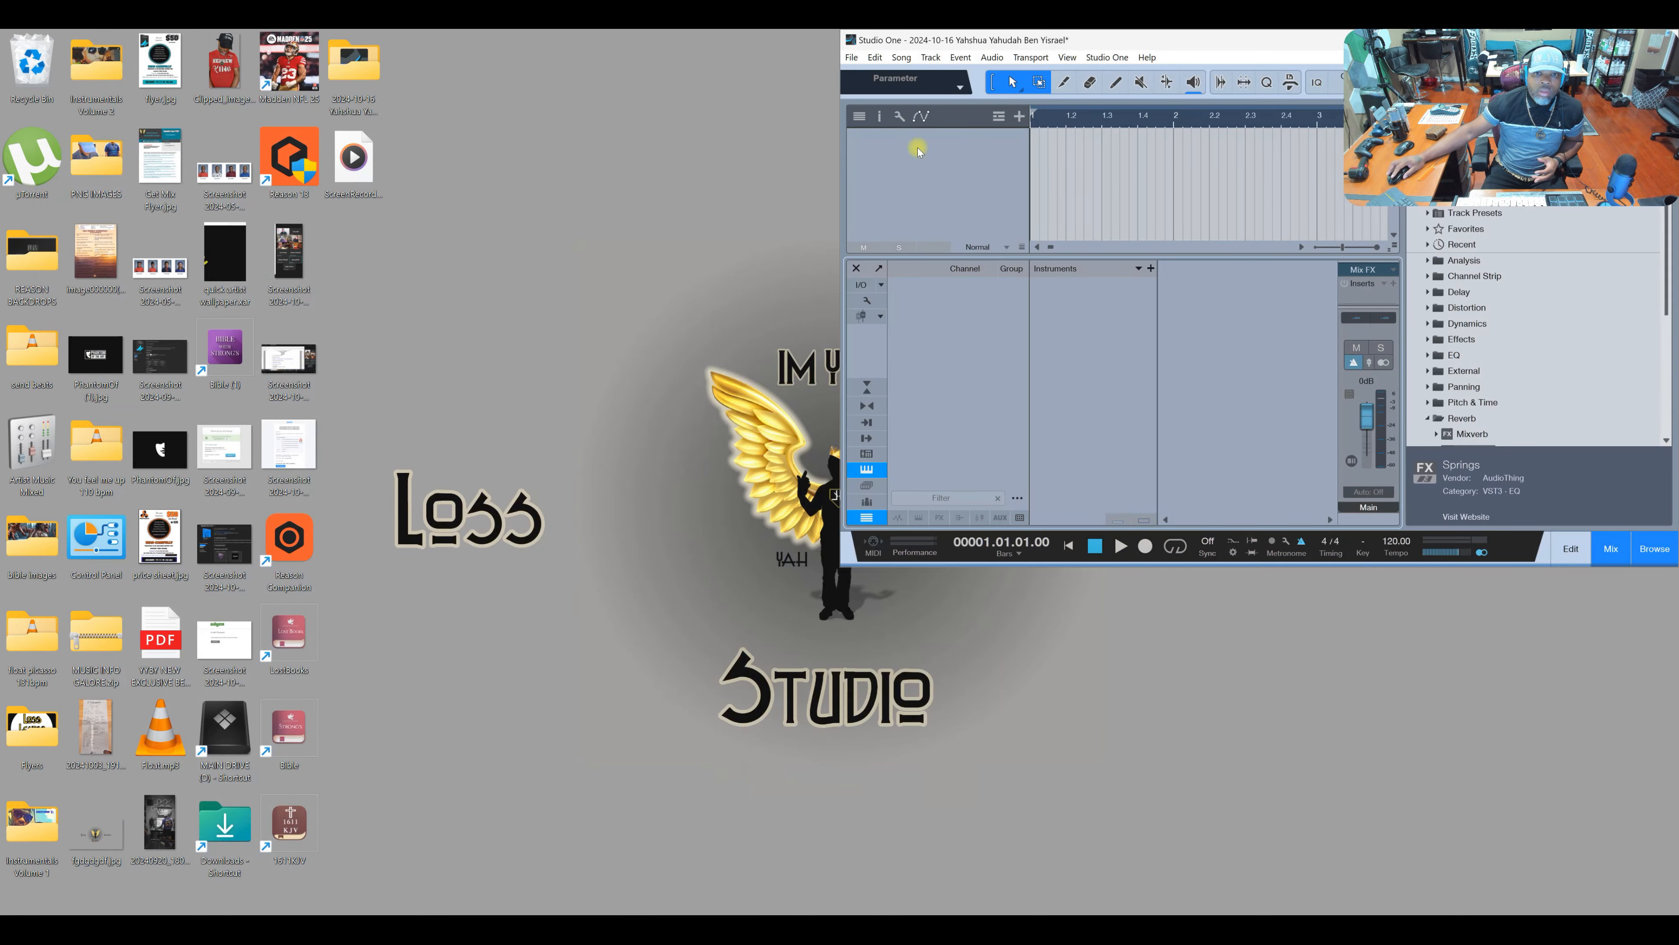
left_click_drag(544, 82, 369, 44)
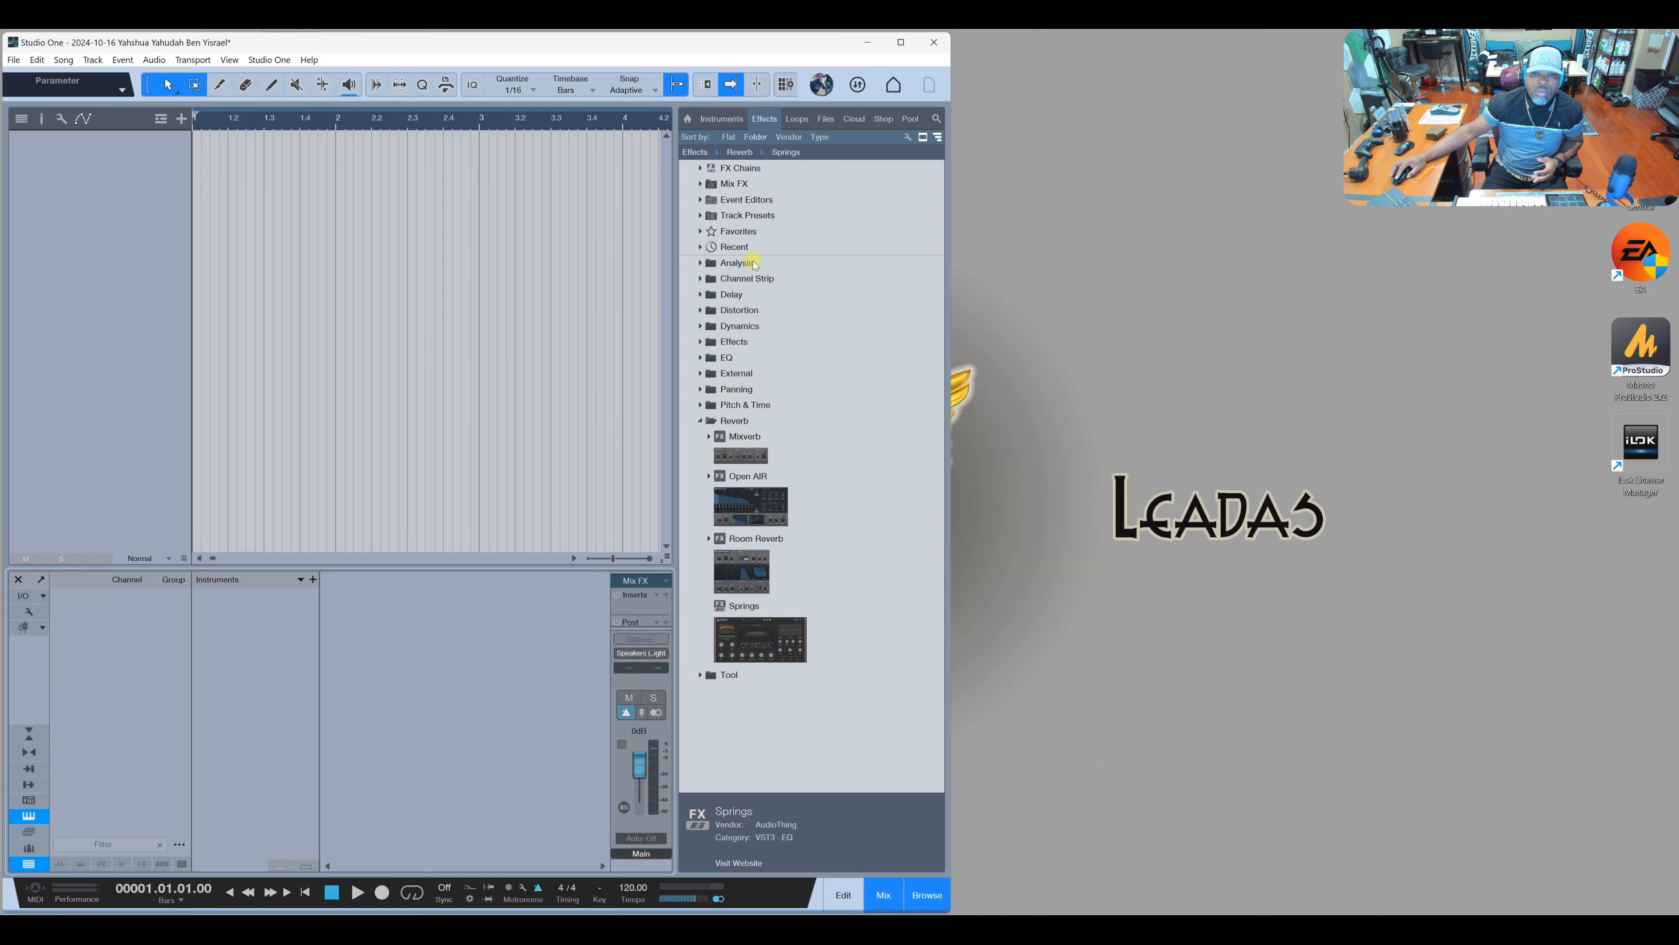
left_click_drag(950, 279, 1341, 231)
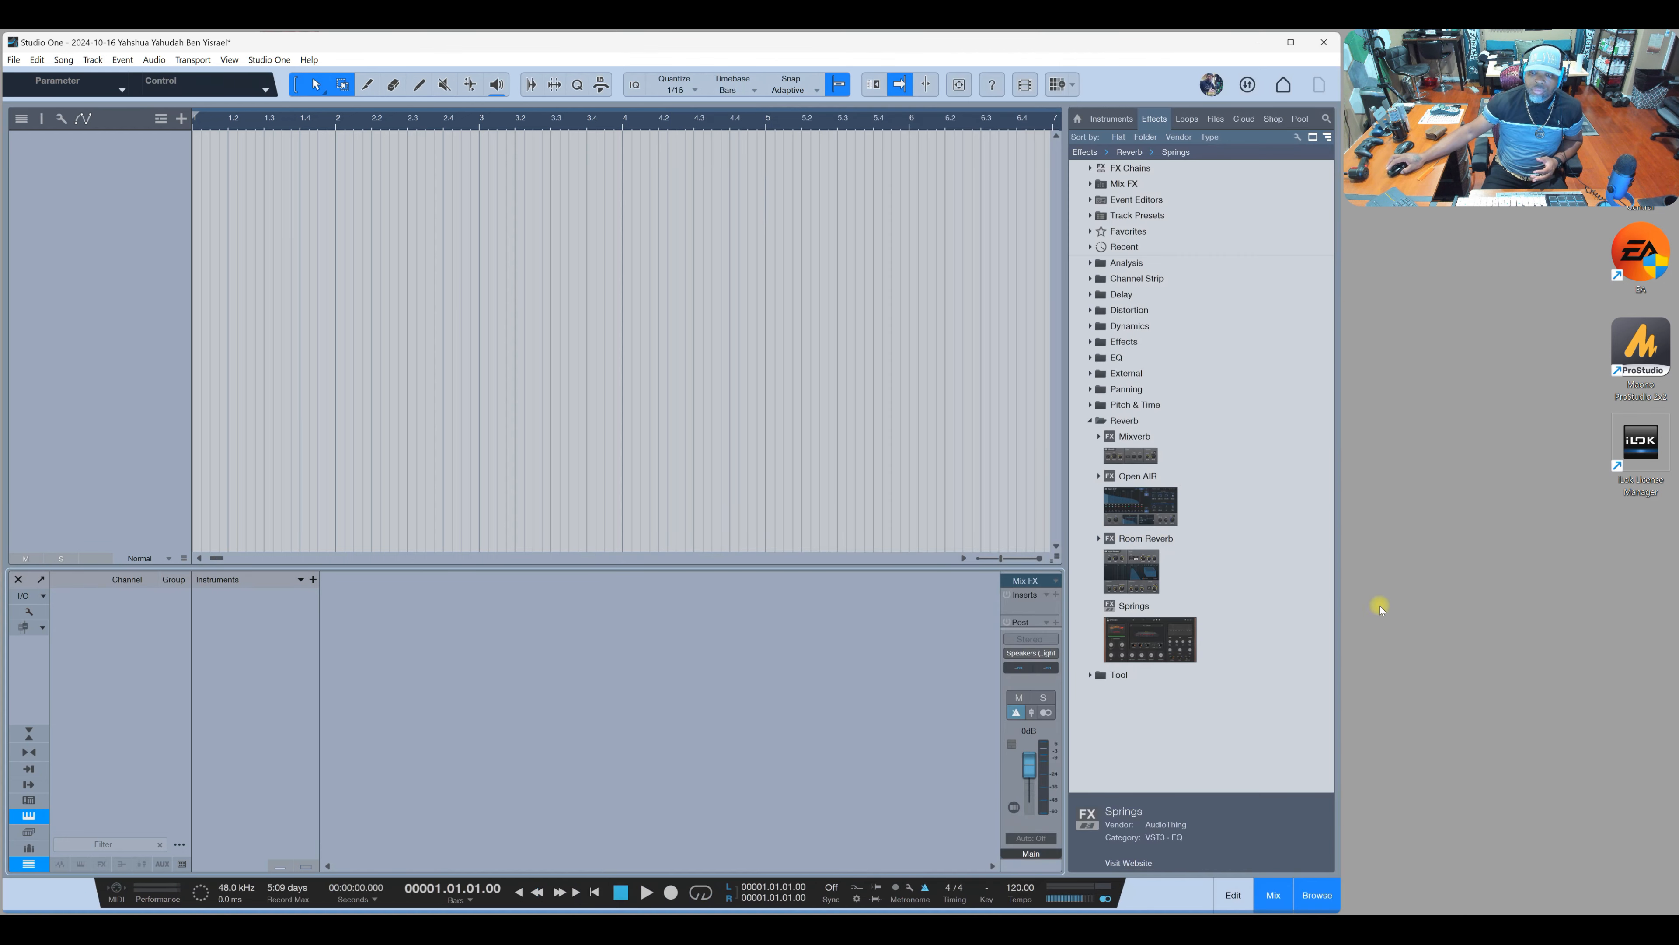
Step: Open Google Chrome from the list of installed apps and choose the fourth user profile
mouse_move(1397, 900)
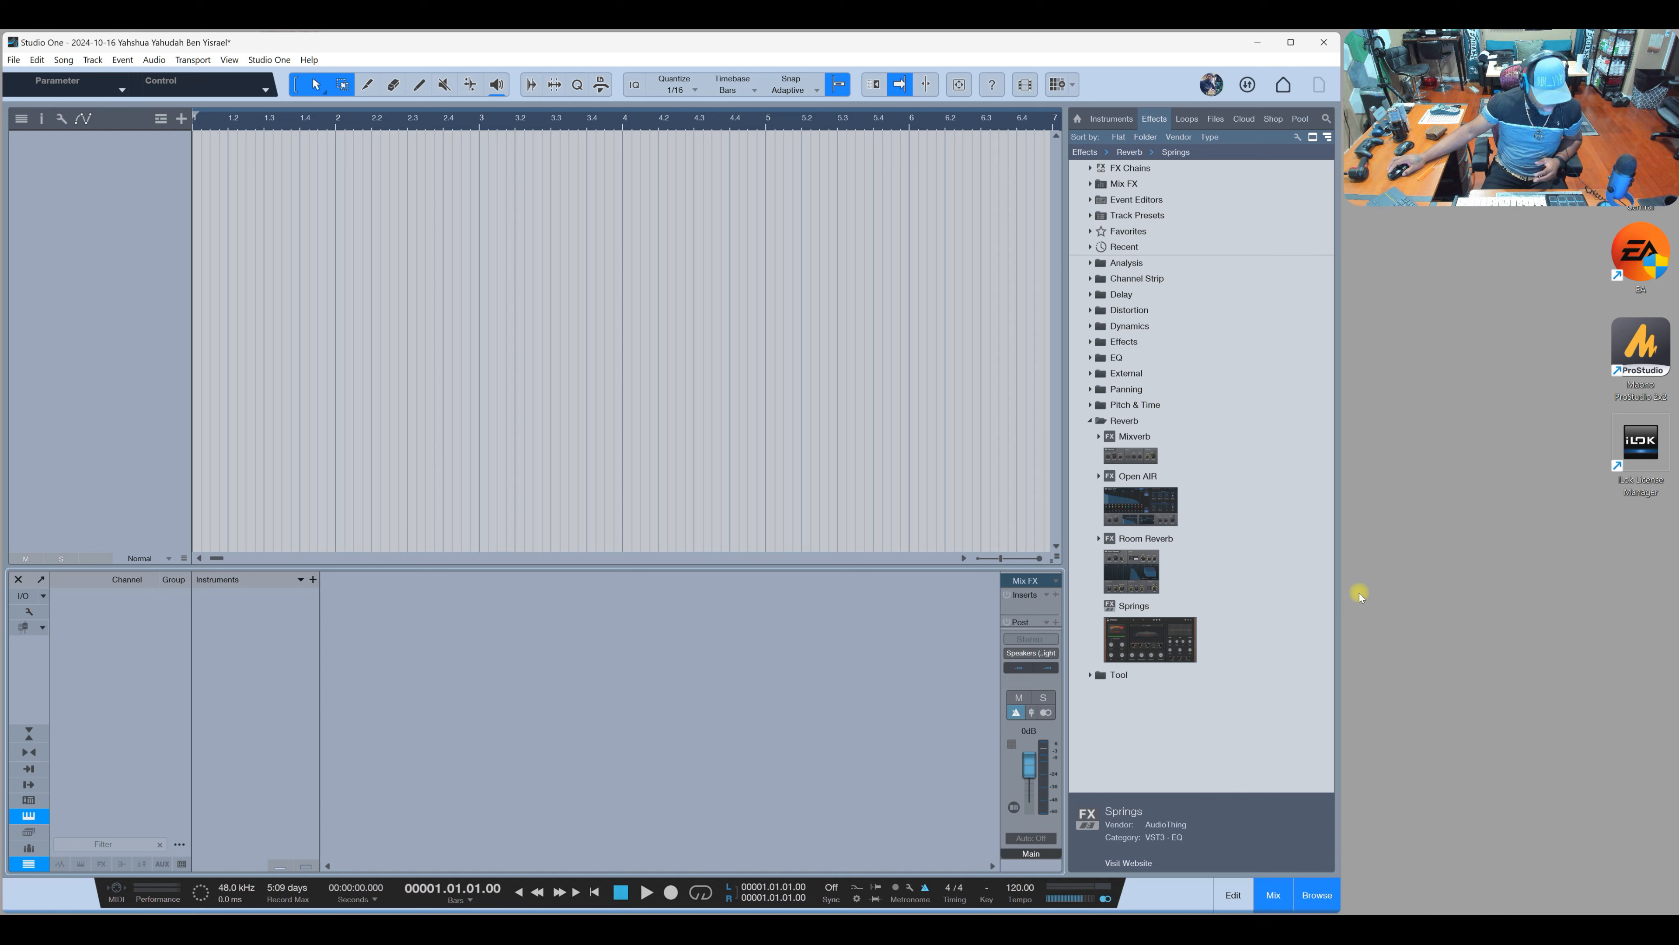
key("super")
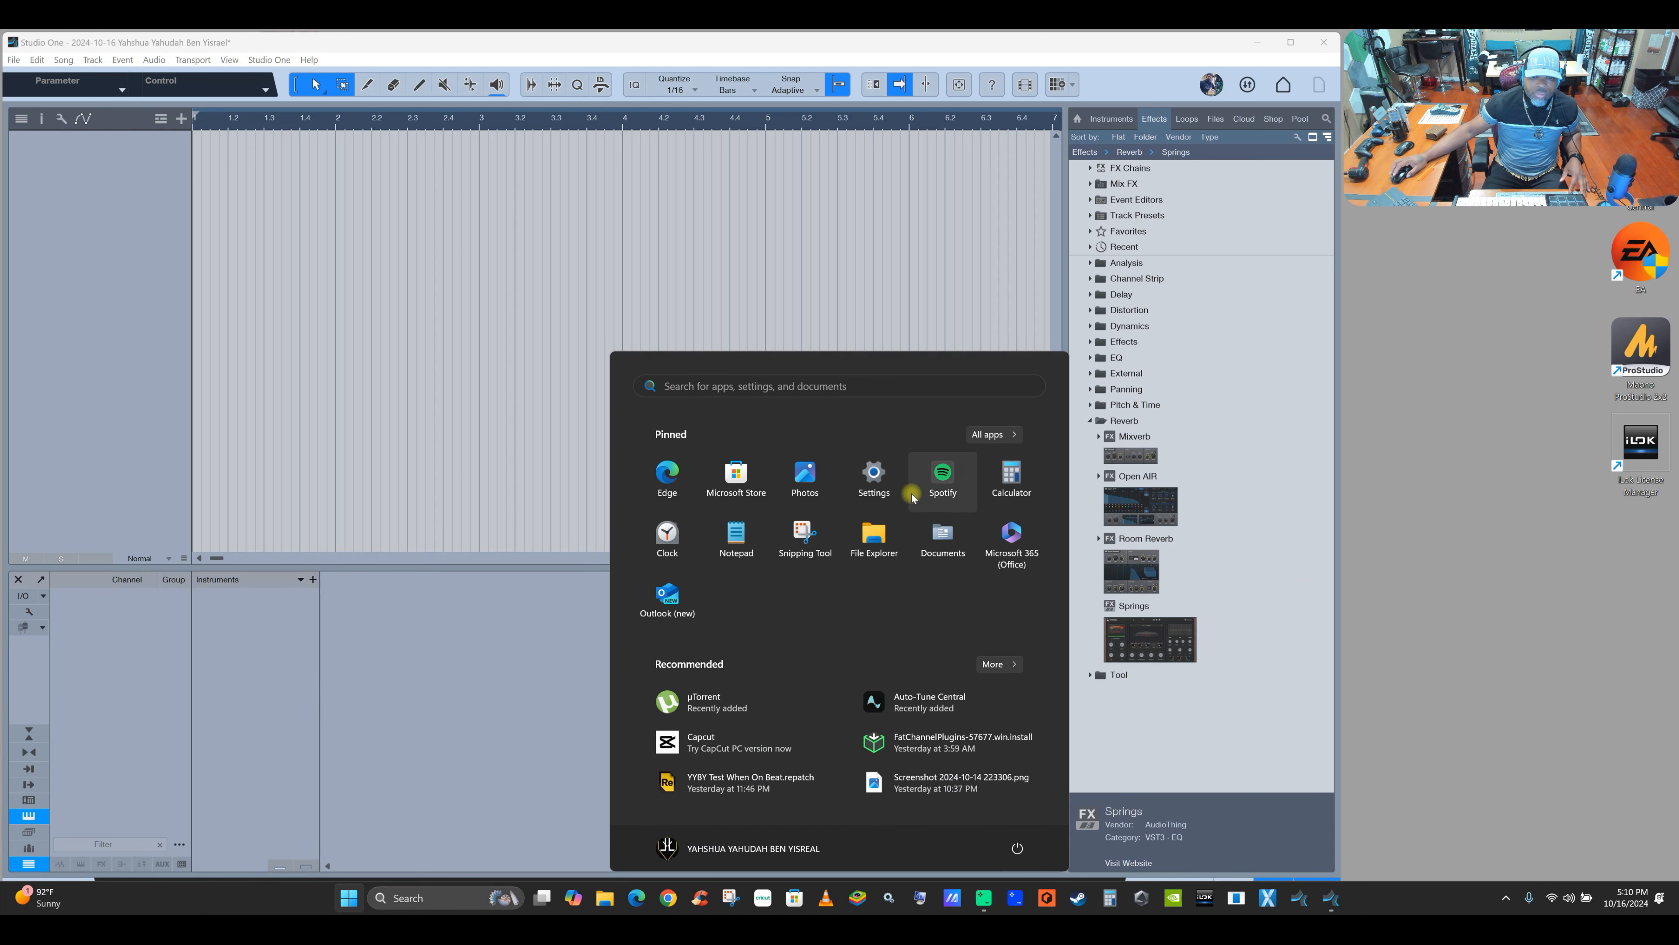
left_click(989, 435)
scroll(882, 531, "down", 10)
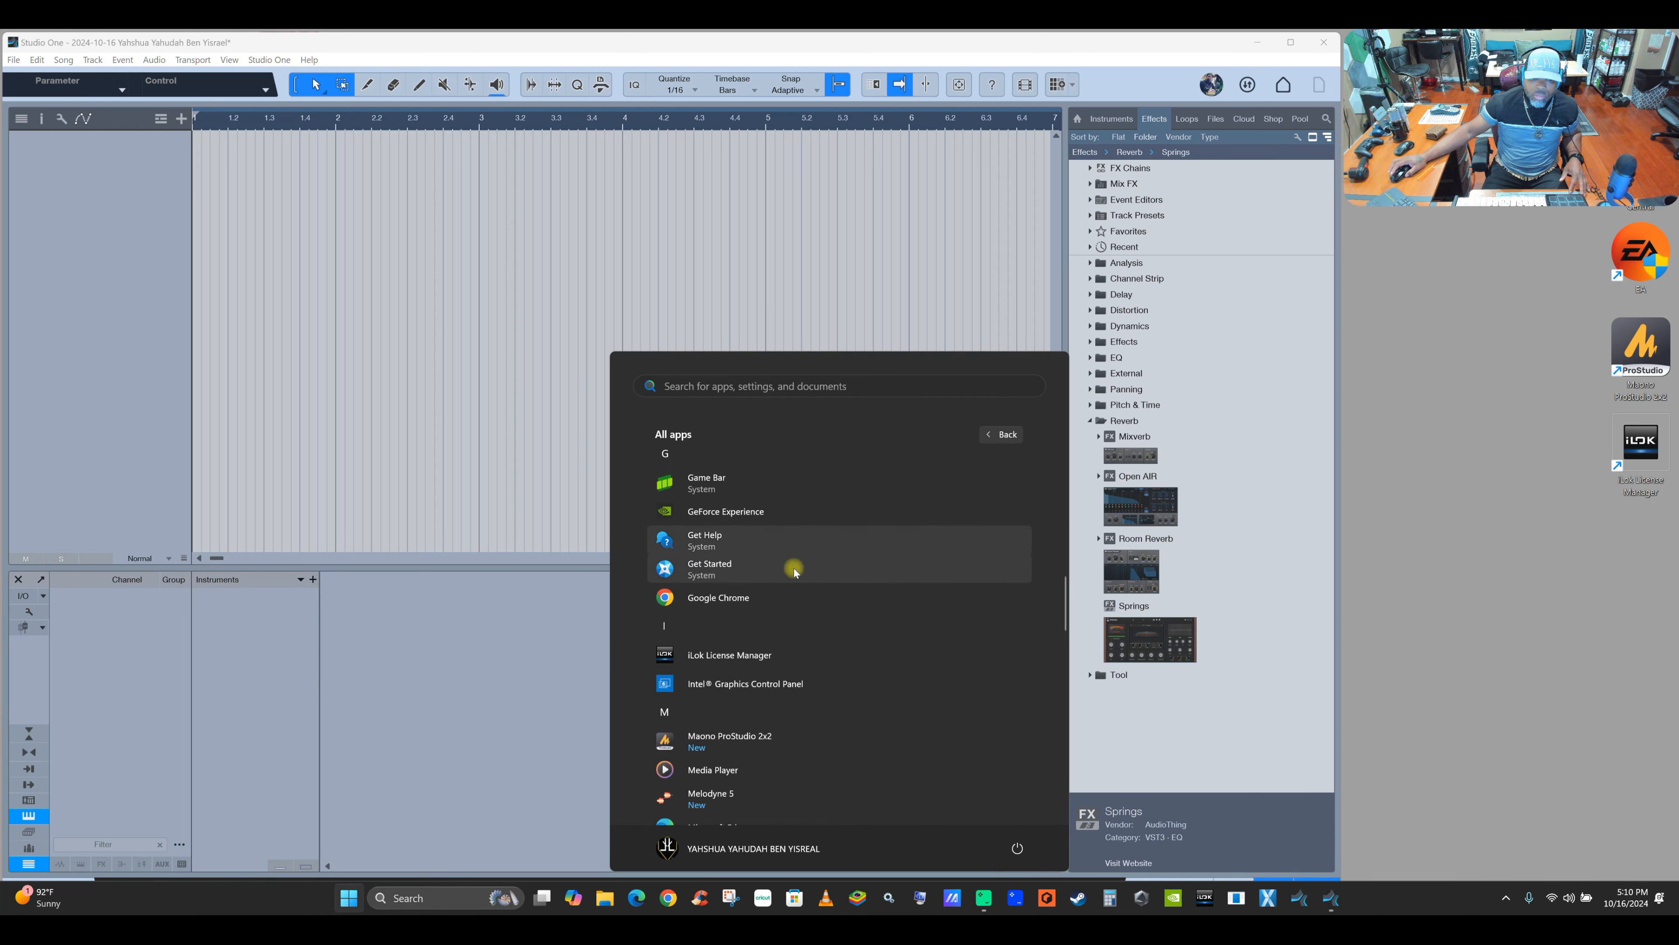
left_click(739, 597)
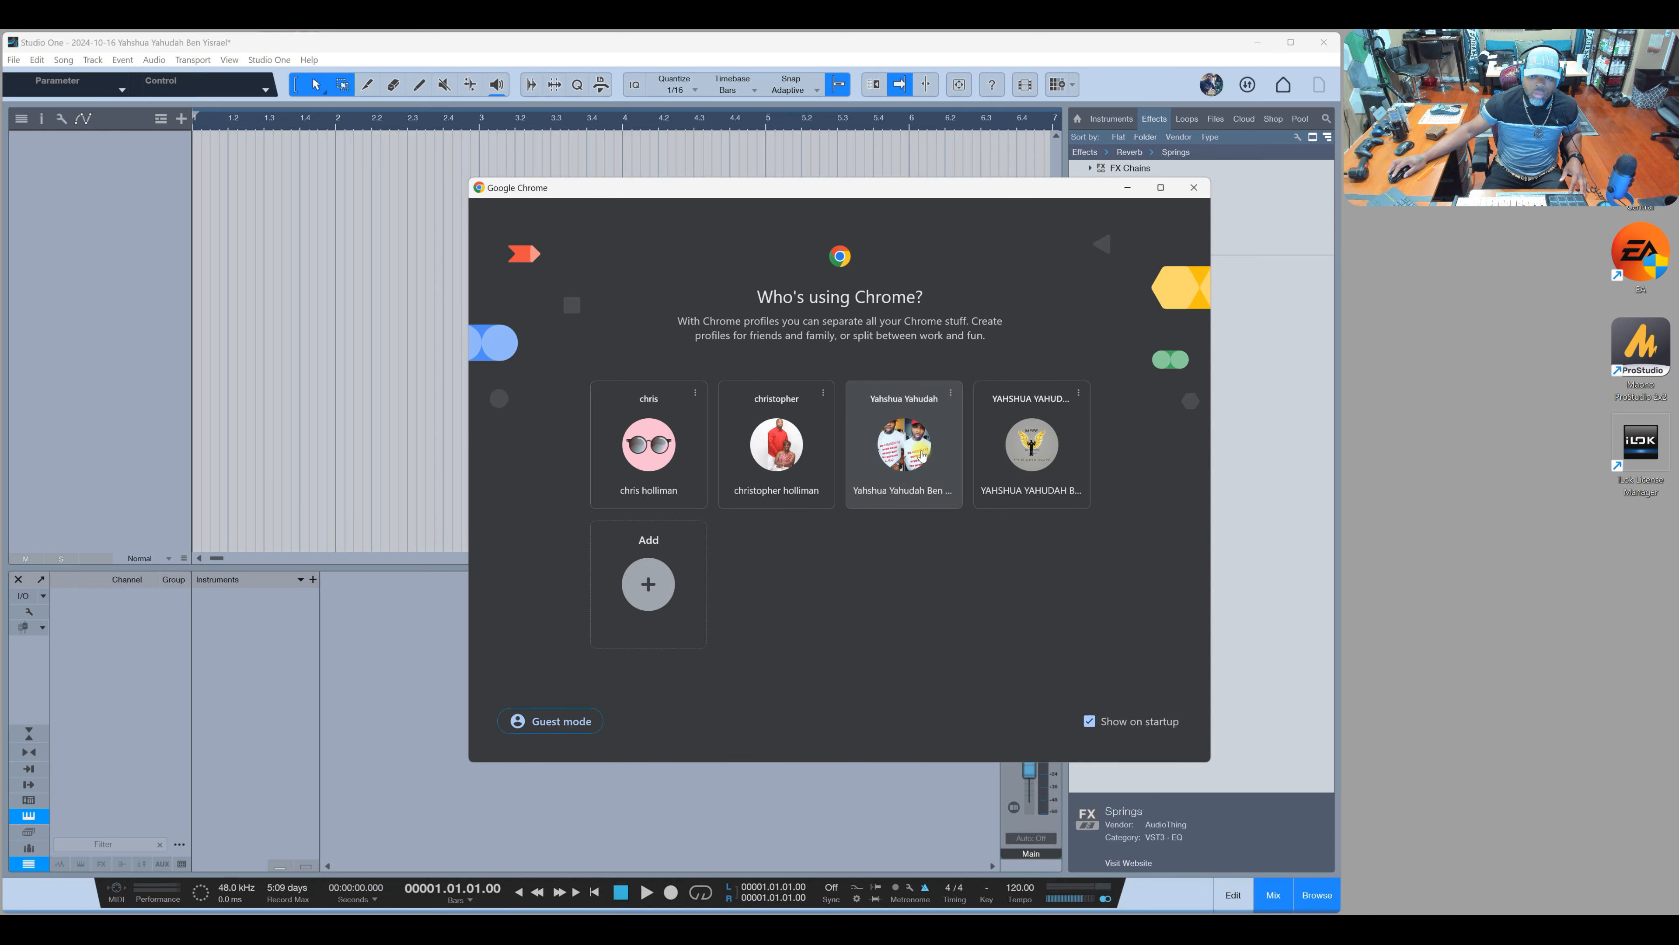
left_click(1030, 446)
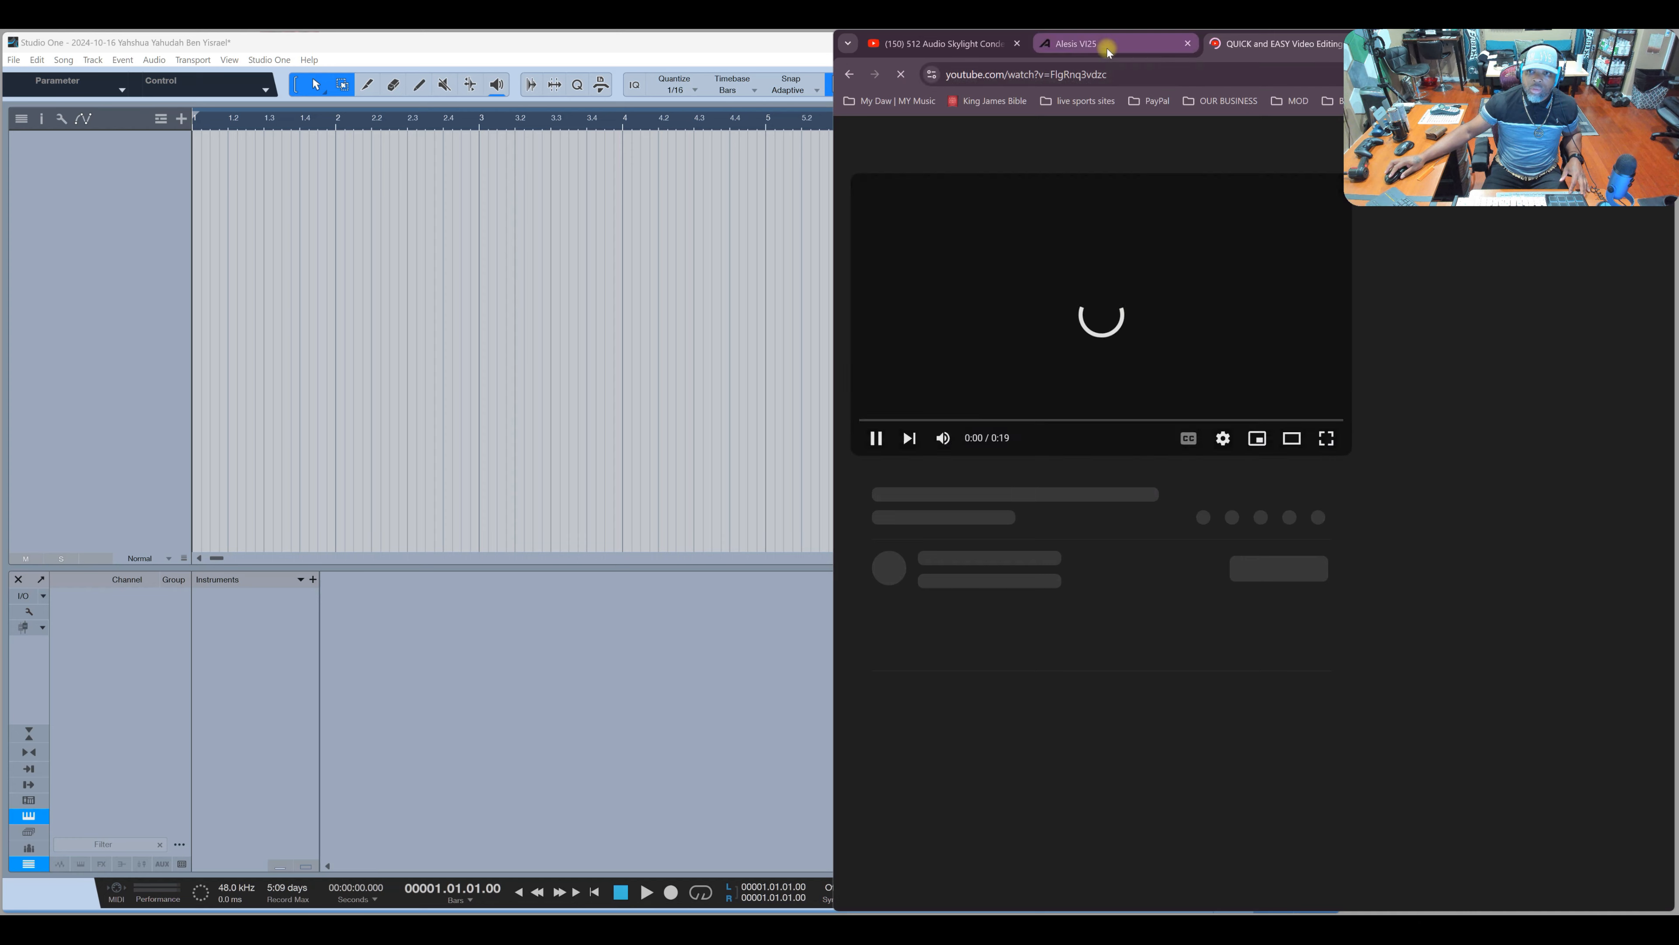
Step: View the Alesis VI25 product page in the browser, close the video-editing YouTube page, and close Chrome
left_click(1111, 51)
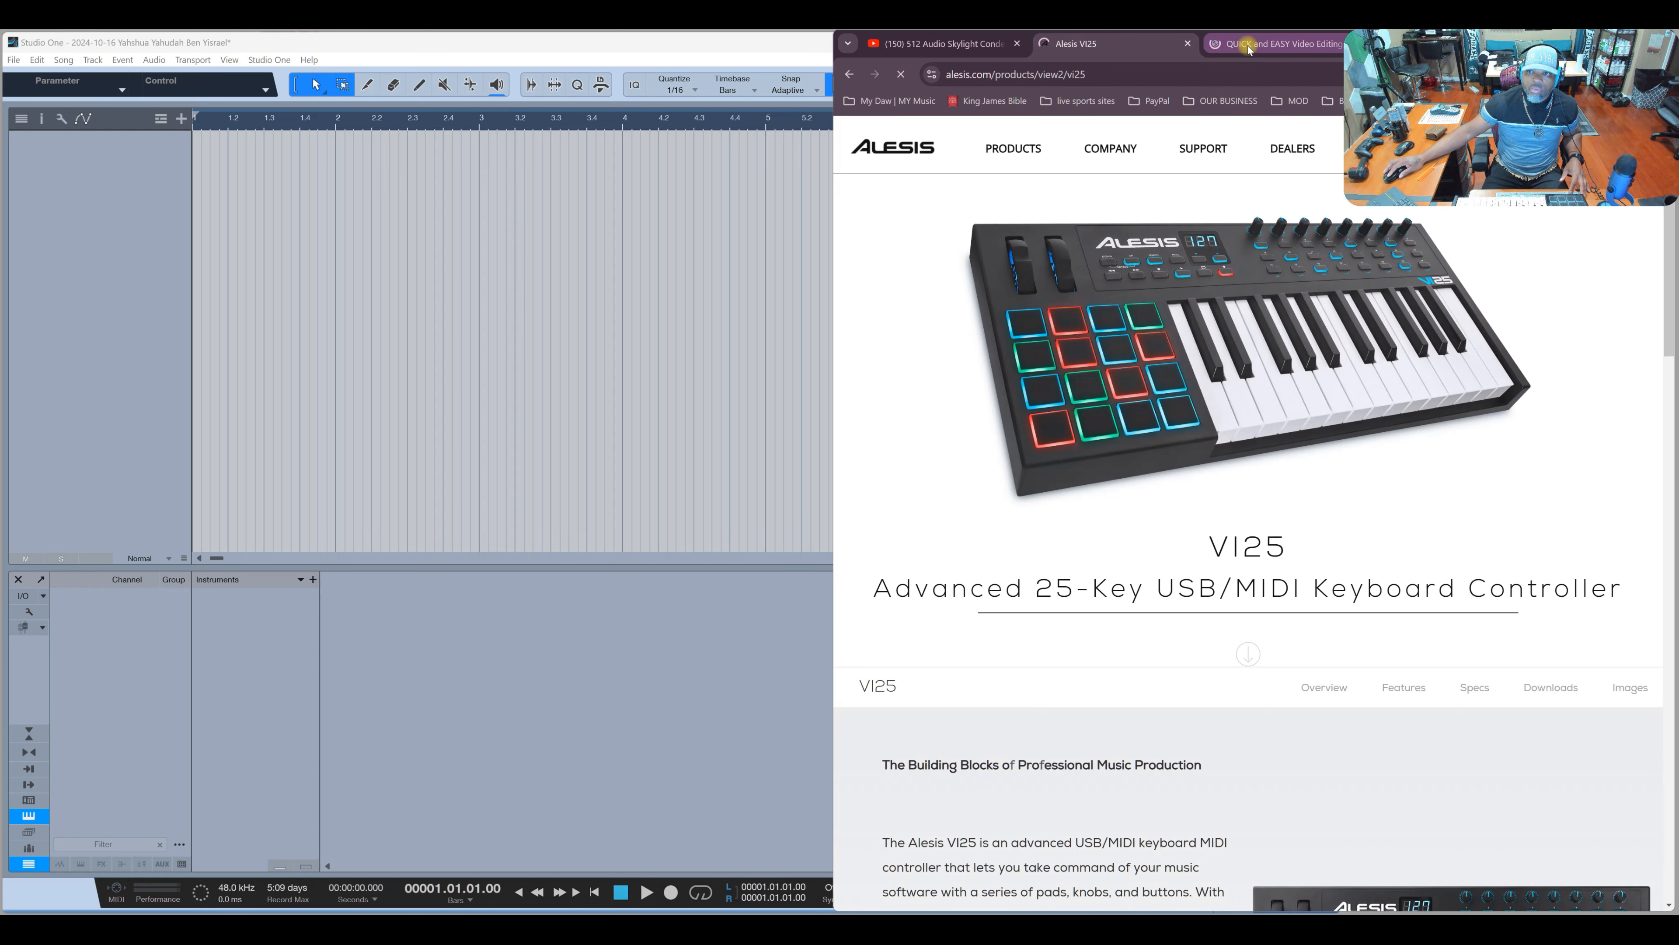
left_click(1319, 44)
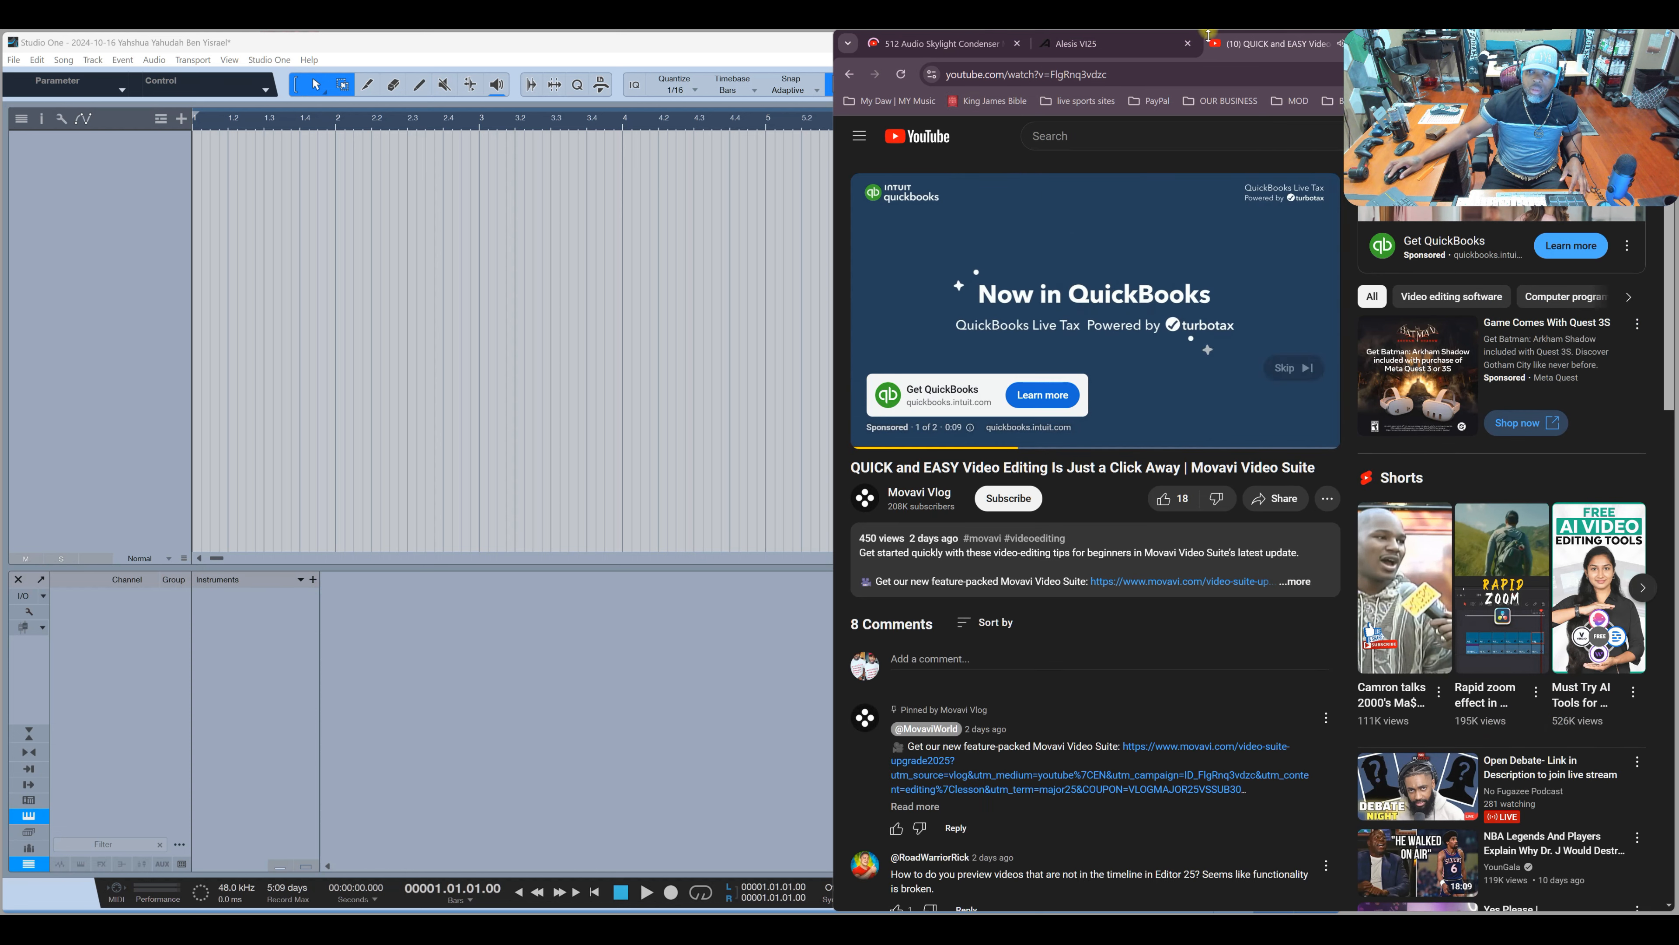
left_click_drag(1270, 44, 1188, 47)
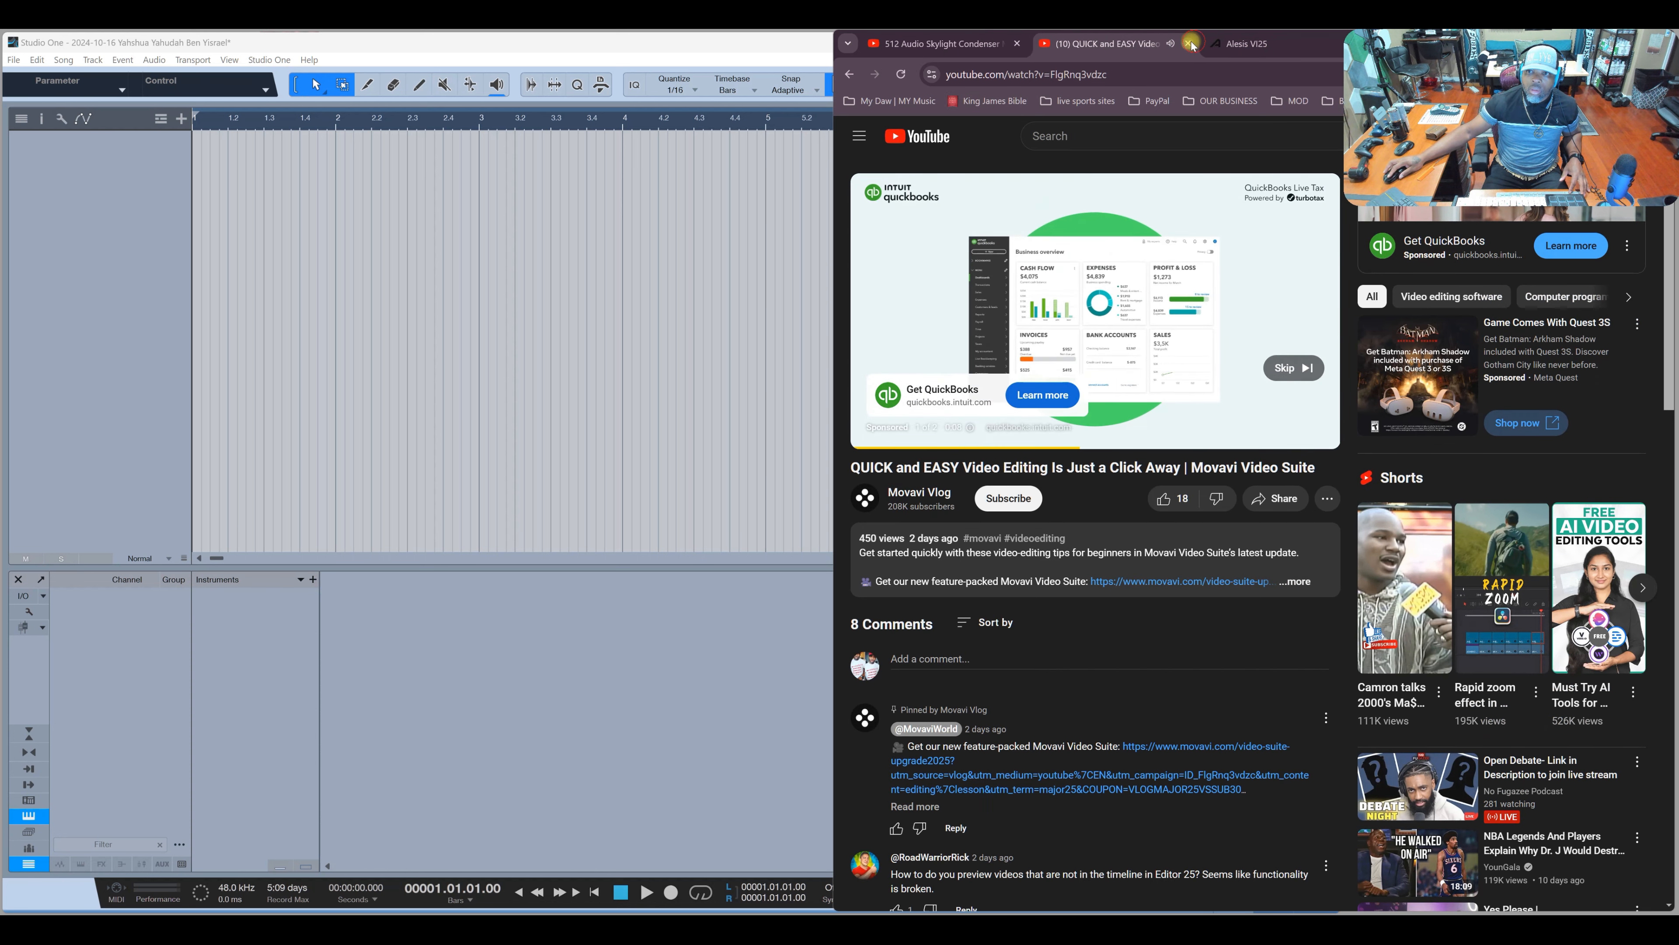
left_click(1188, 44)
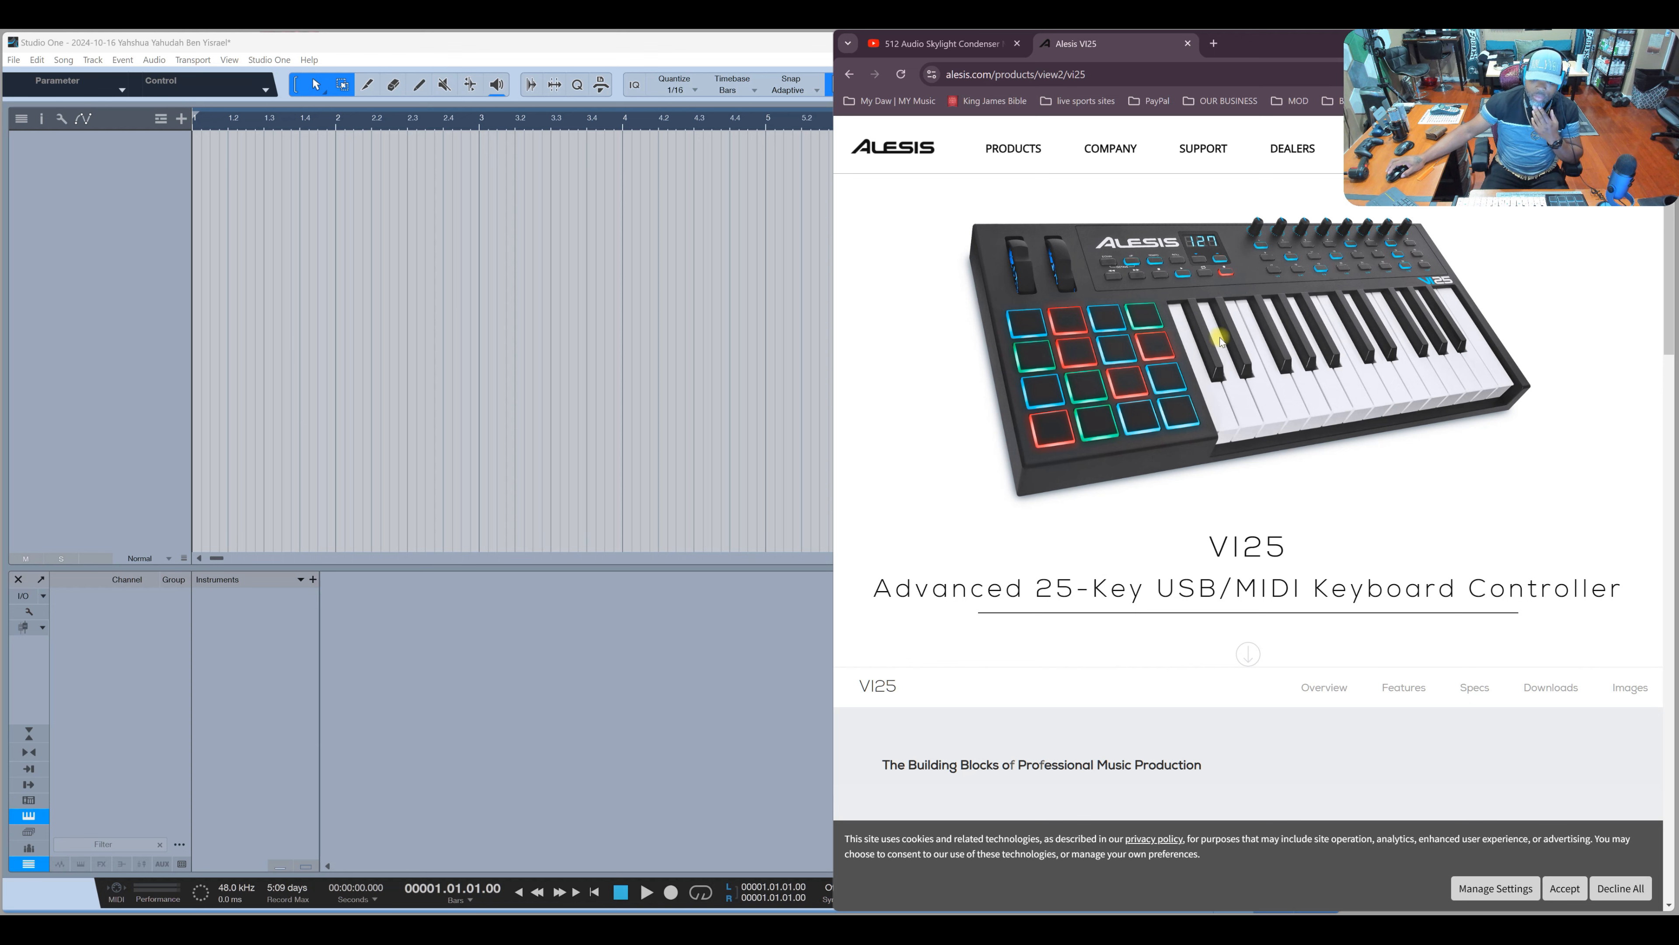
left_click_drag(1256, 46, 754, 73)
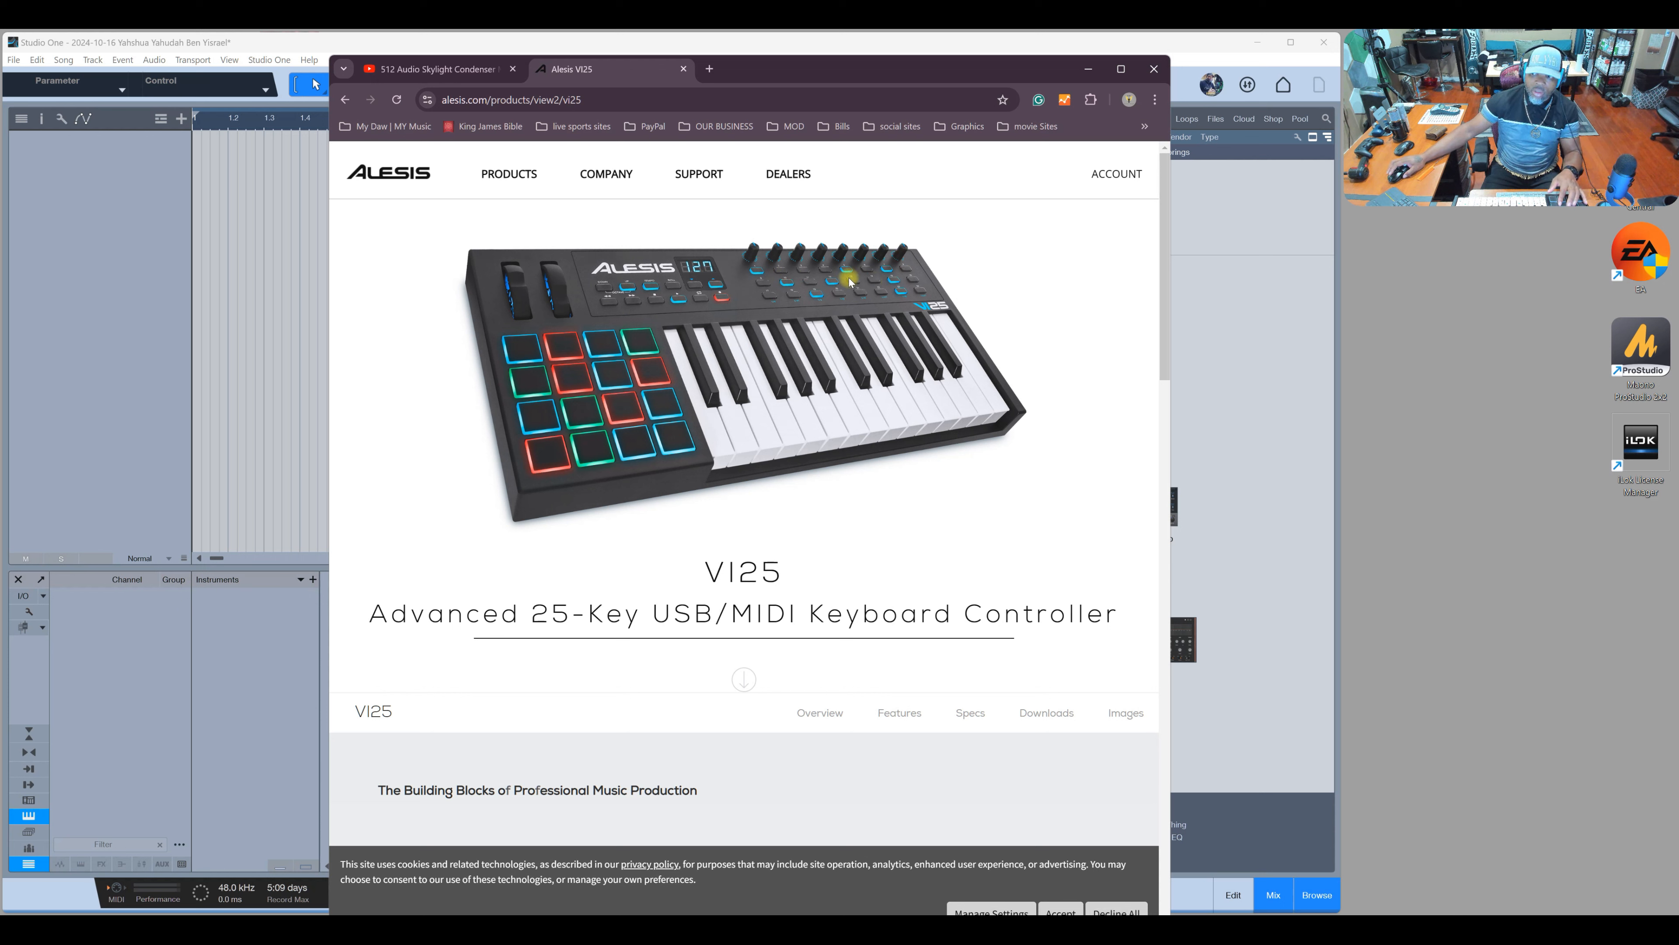
left_click(1154, 68)
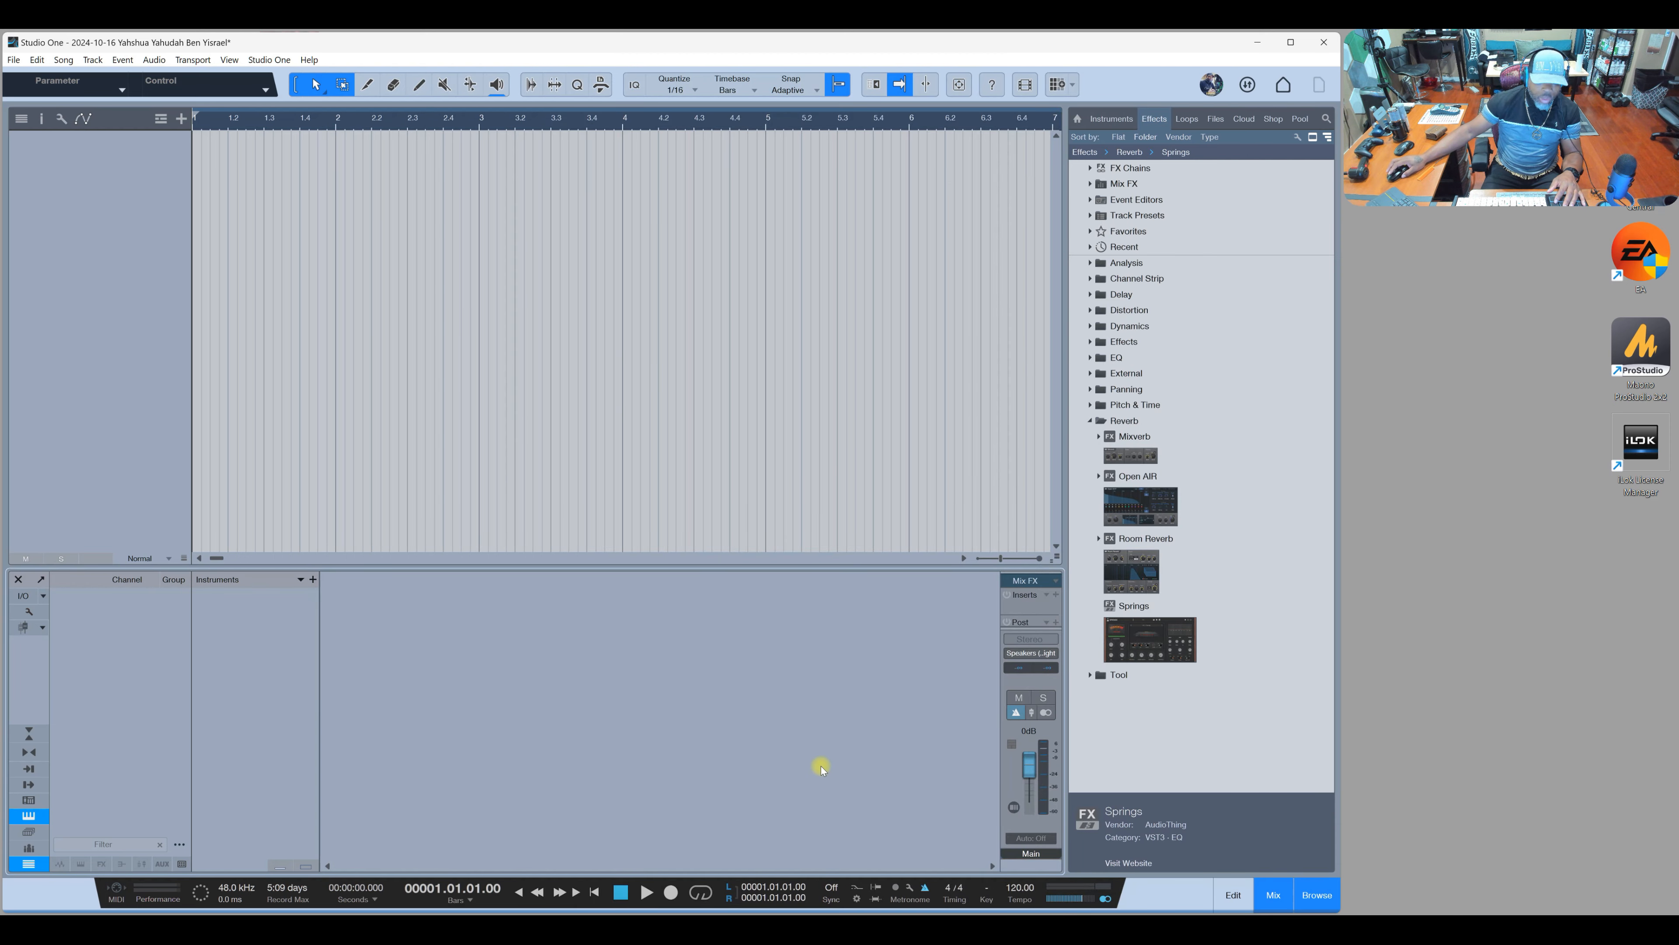
Step: Show the console's External Devices list, and open the V125 controller map in an enlarged window
left_click(1269, 896)
left_click(1268, 896)
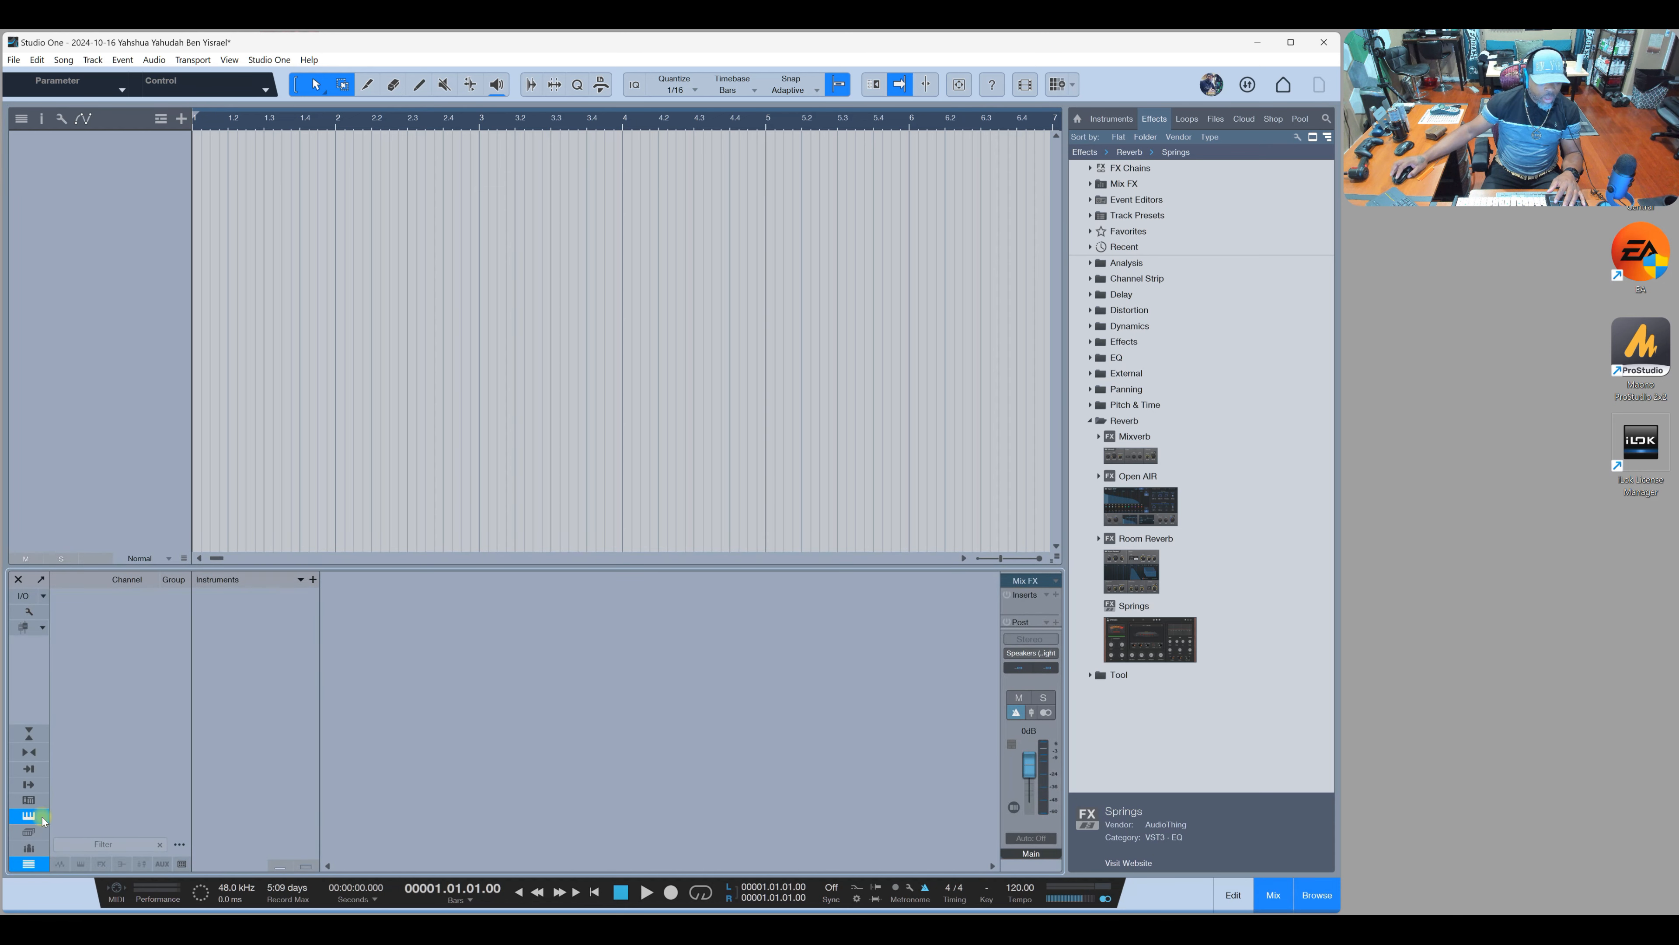
left_click(33, 834)
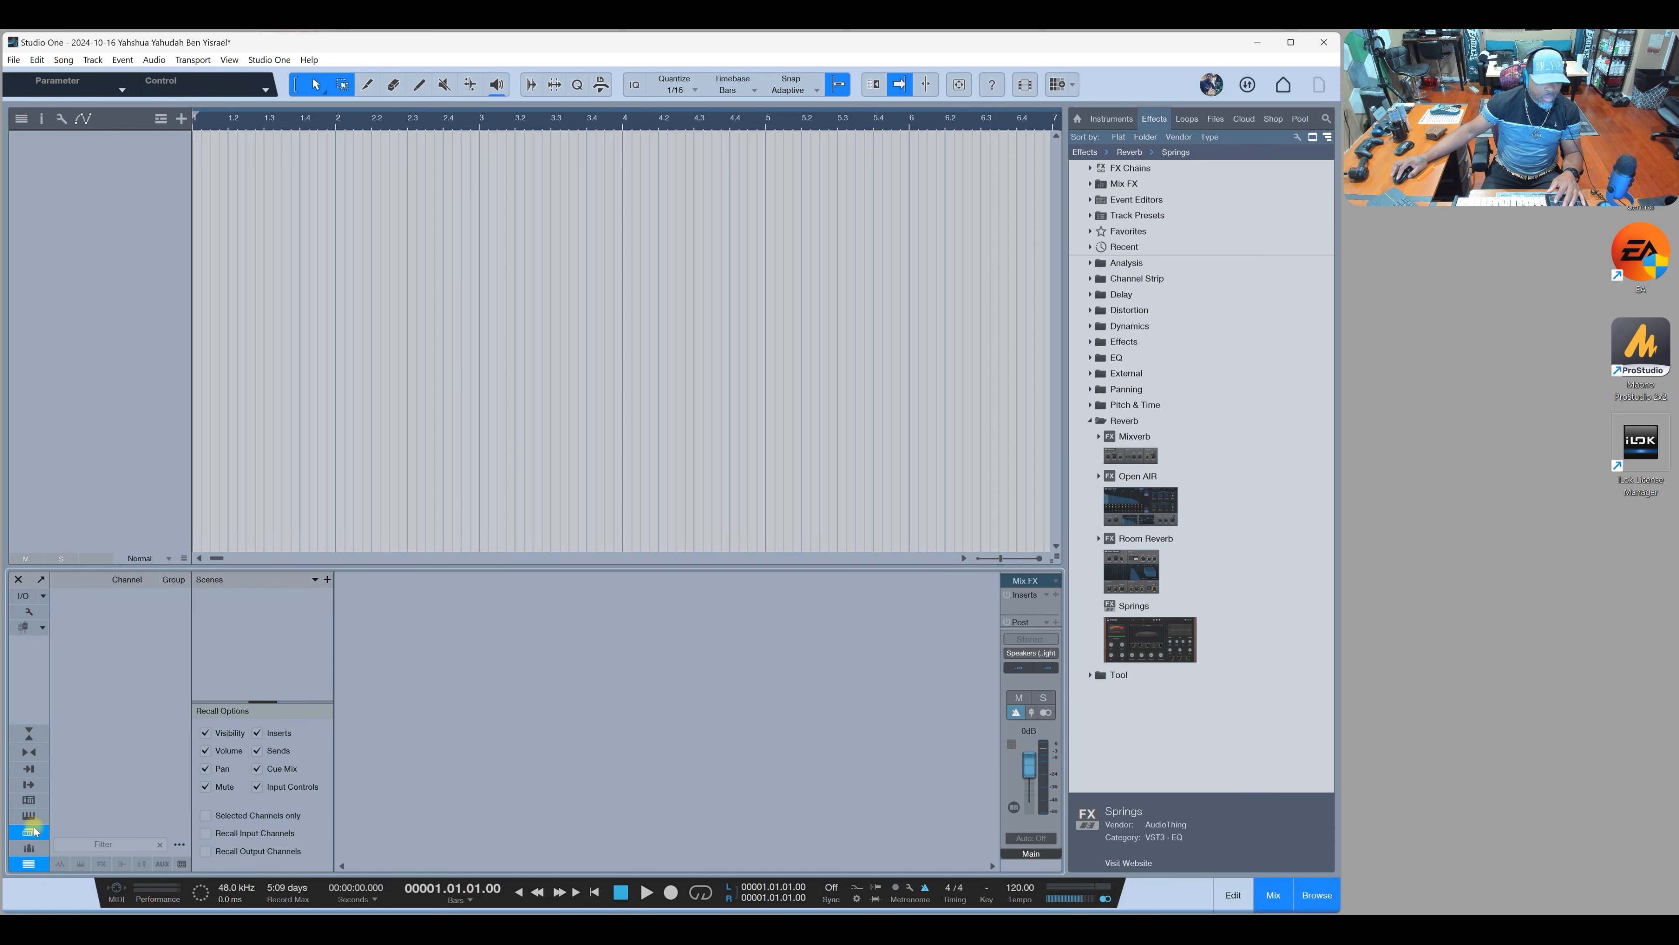
left_click(33, 832)
left_click(31, 815)
left_click(31, 801)
double_click(340, 612)
left_click_drag(476, 488, 1246, 704)
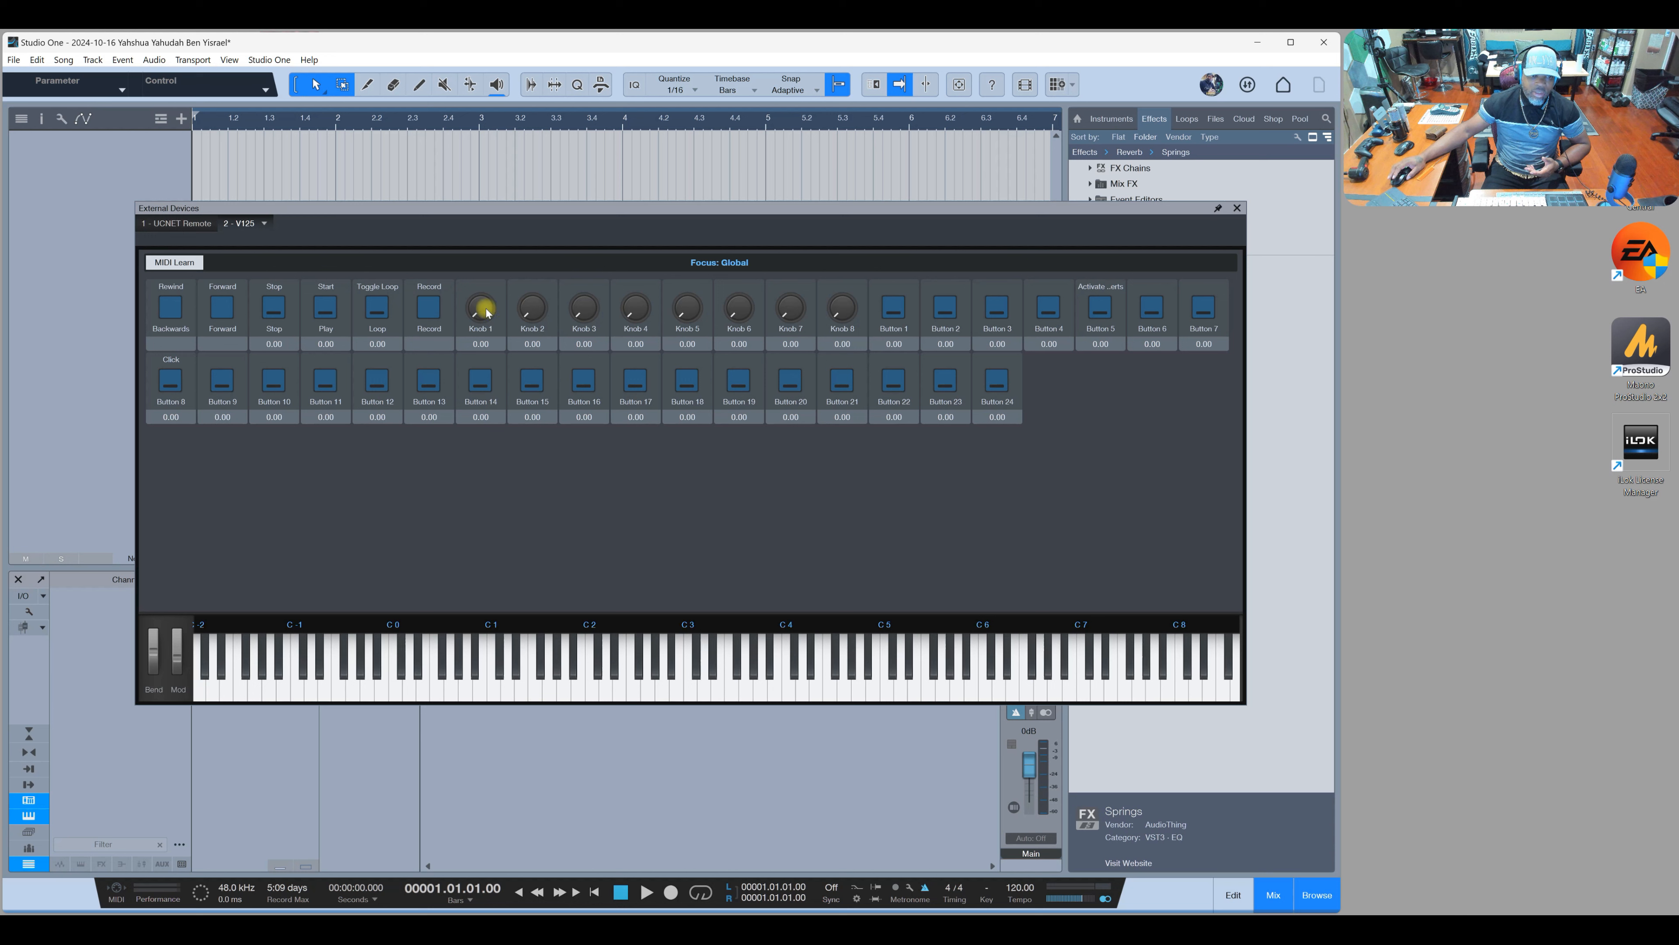
Step: Examine the options of the V125's Record and Play controls, using MIDI Learn for Play, and close the controller map
right_click(433, 305)
left_click(489, 232)
left_click(174, 262)
right_click(329, 308)
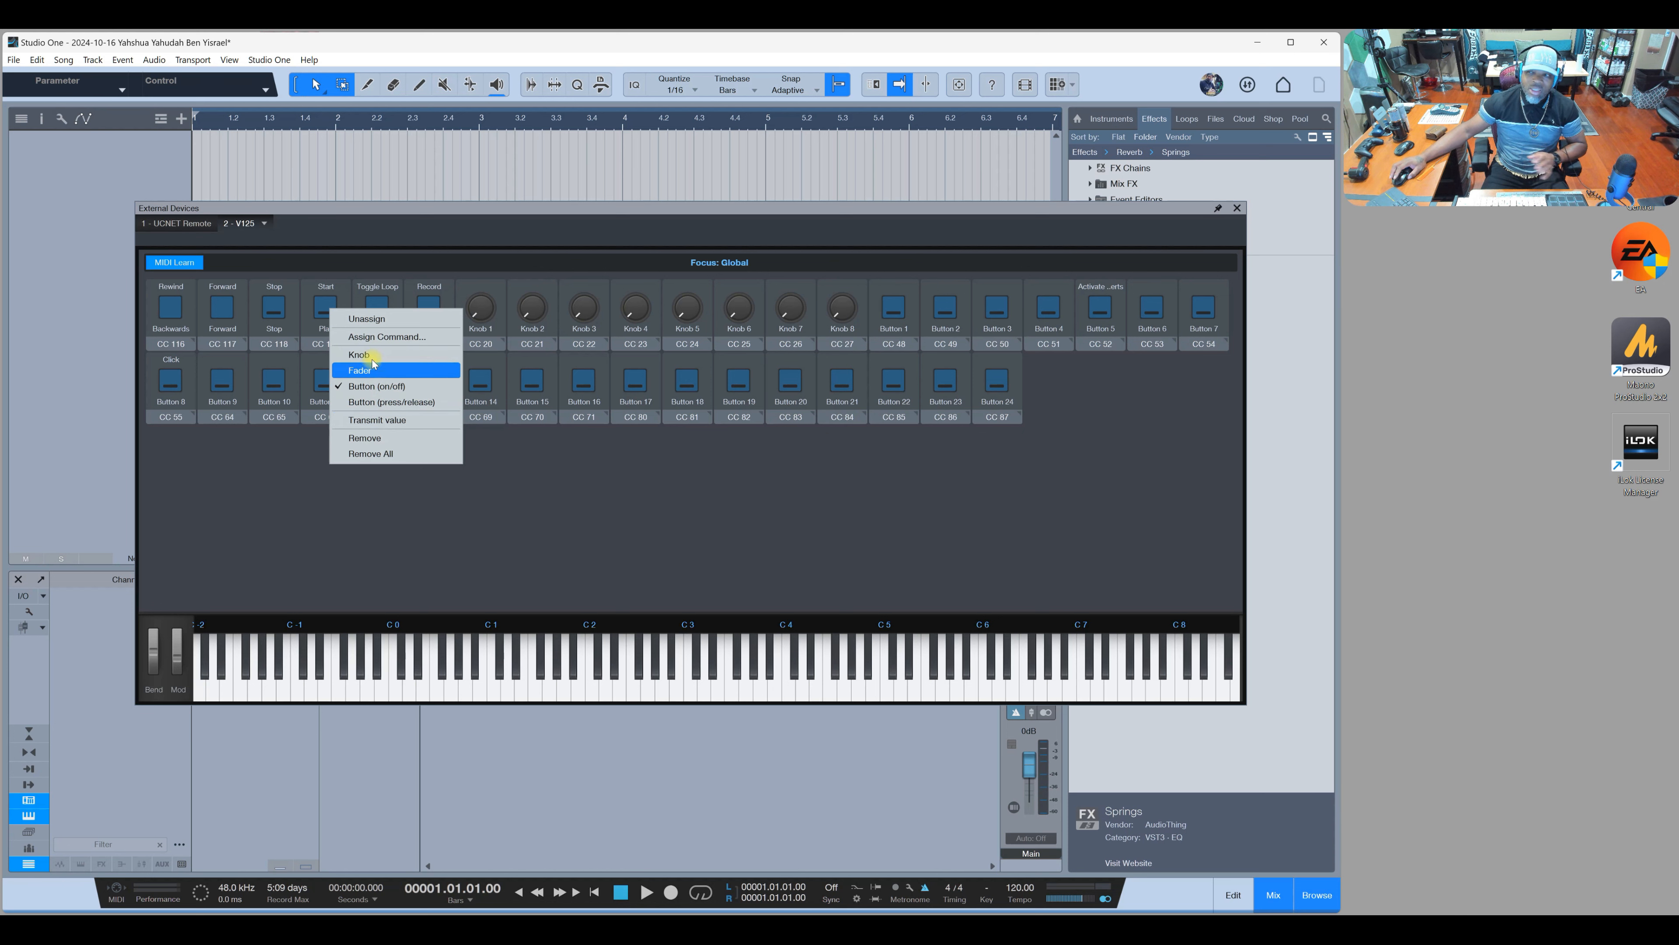
left_click(338, 230)
left_click(199, 262)
left_click(1238, 208)
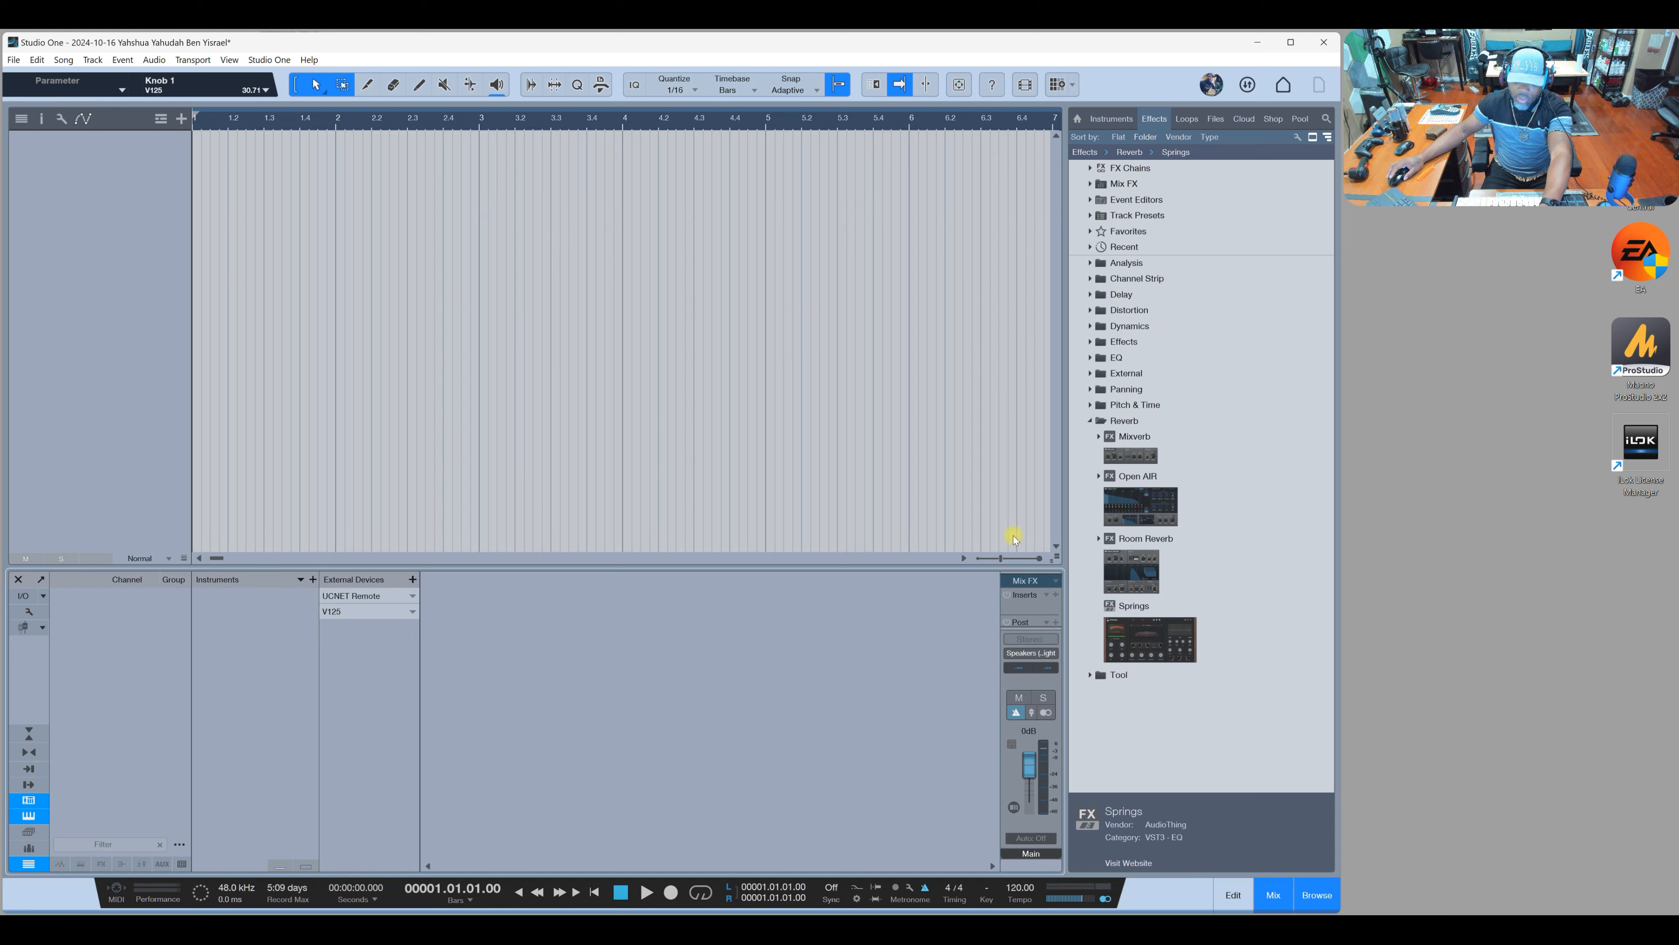
Step: Add a mono audio track to the empty song and widen the track list
right_click(87, 169)
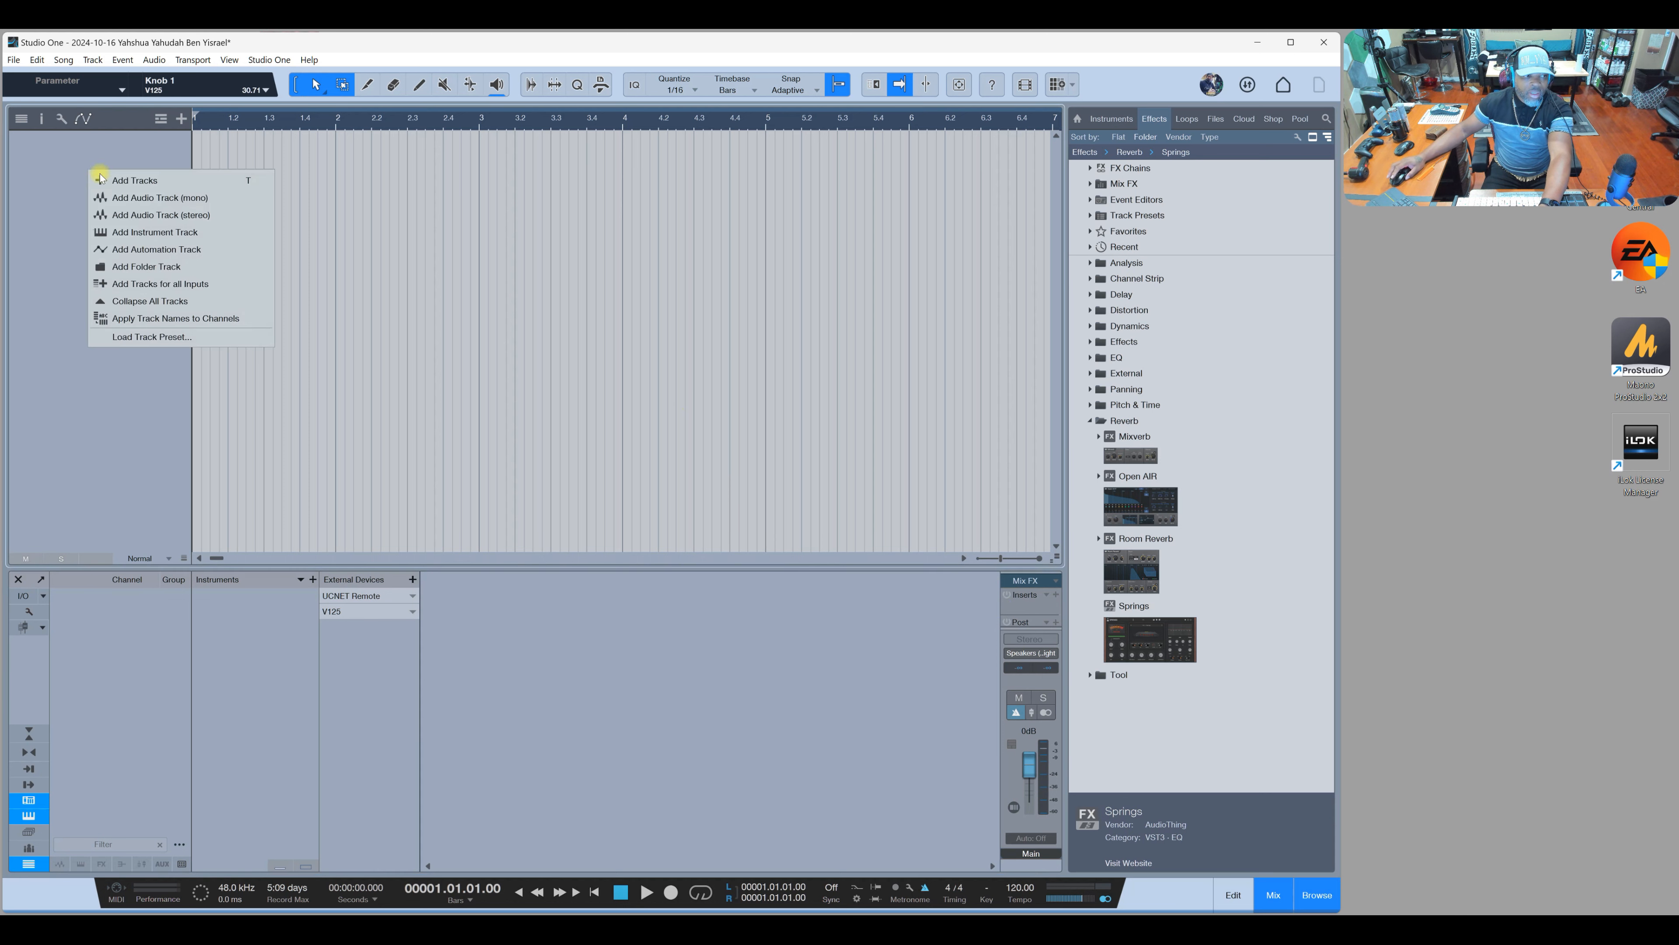
left_click(136, 197)
left_click_drag(169, 174, 282, 185)
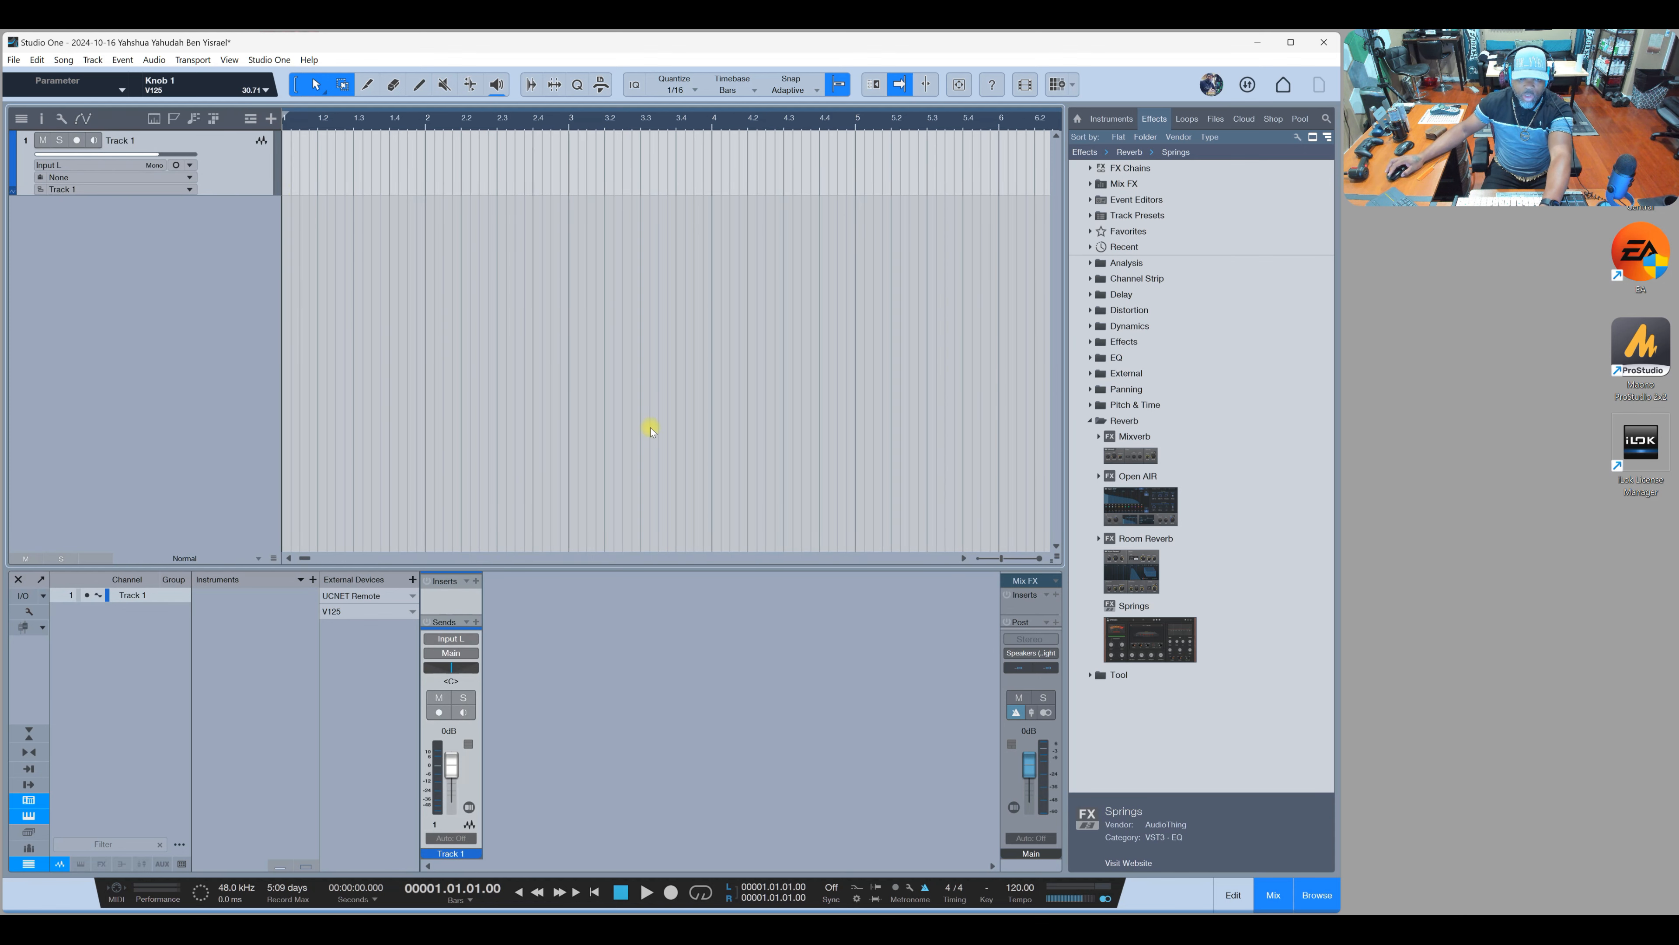
Step: Reduce the console's height and hide its External Devices and Instruments lists
left_click_drag(492, 567, 487, 610)
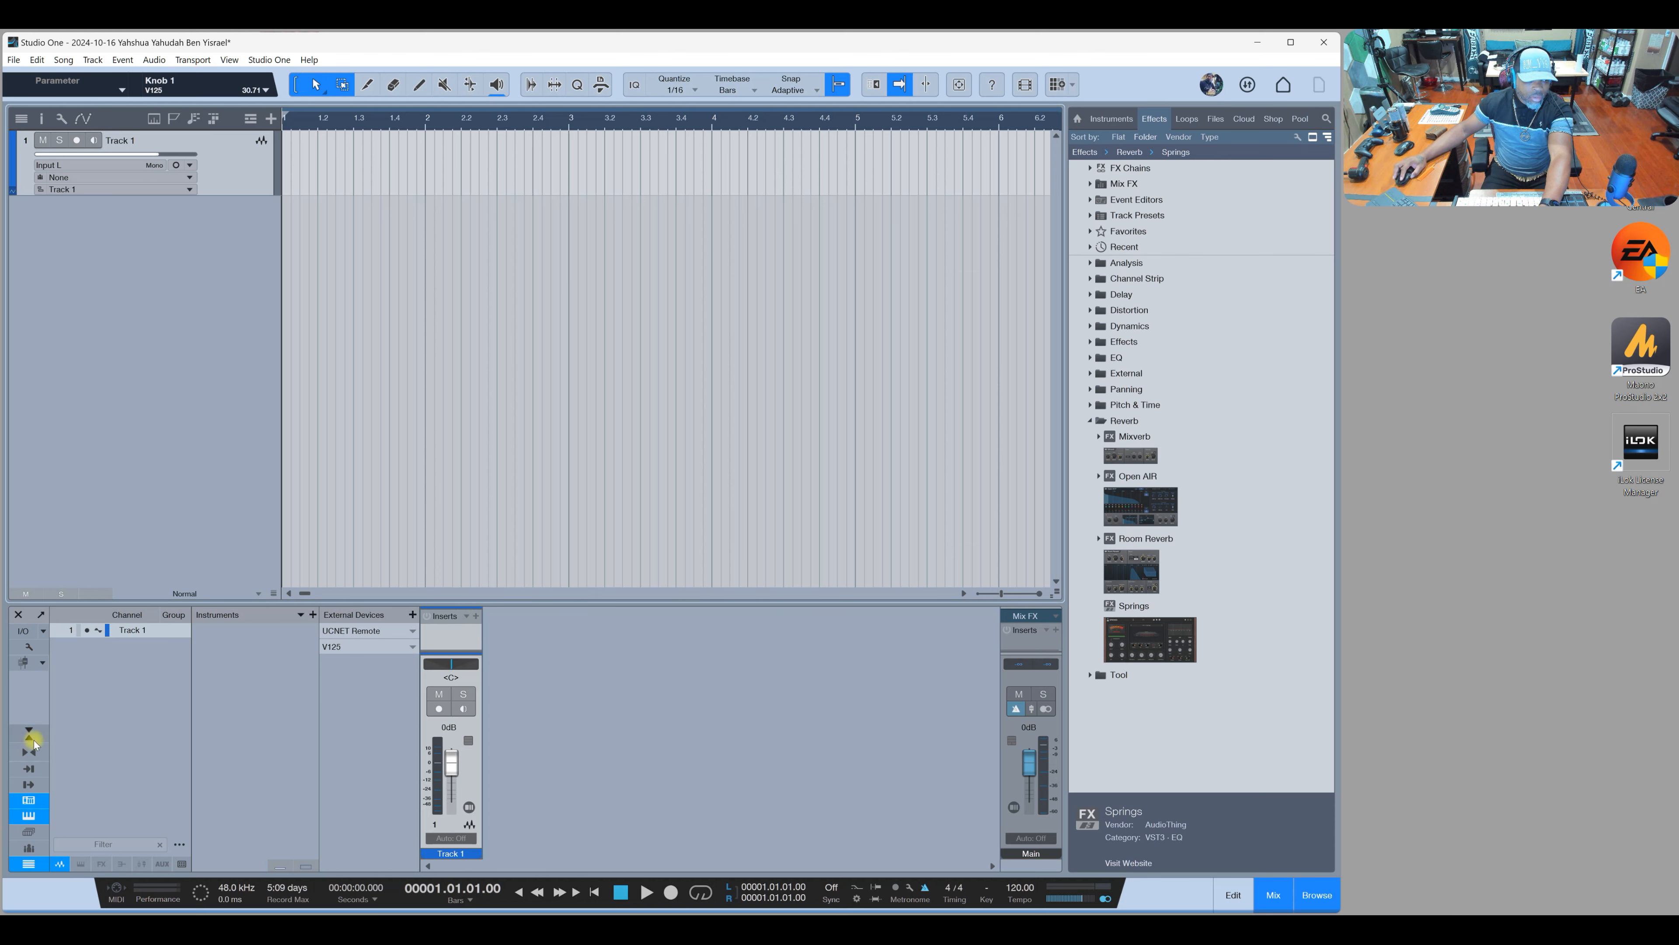
left_click(29, 800)
left_click(28, 816)
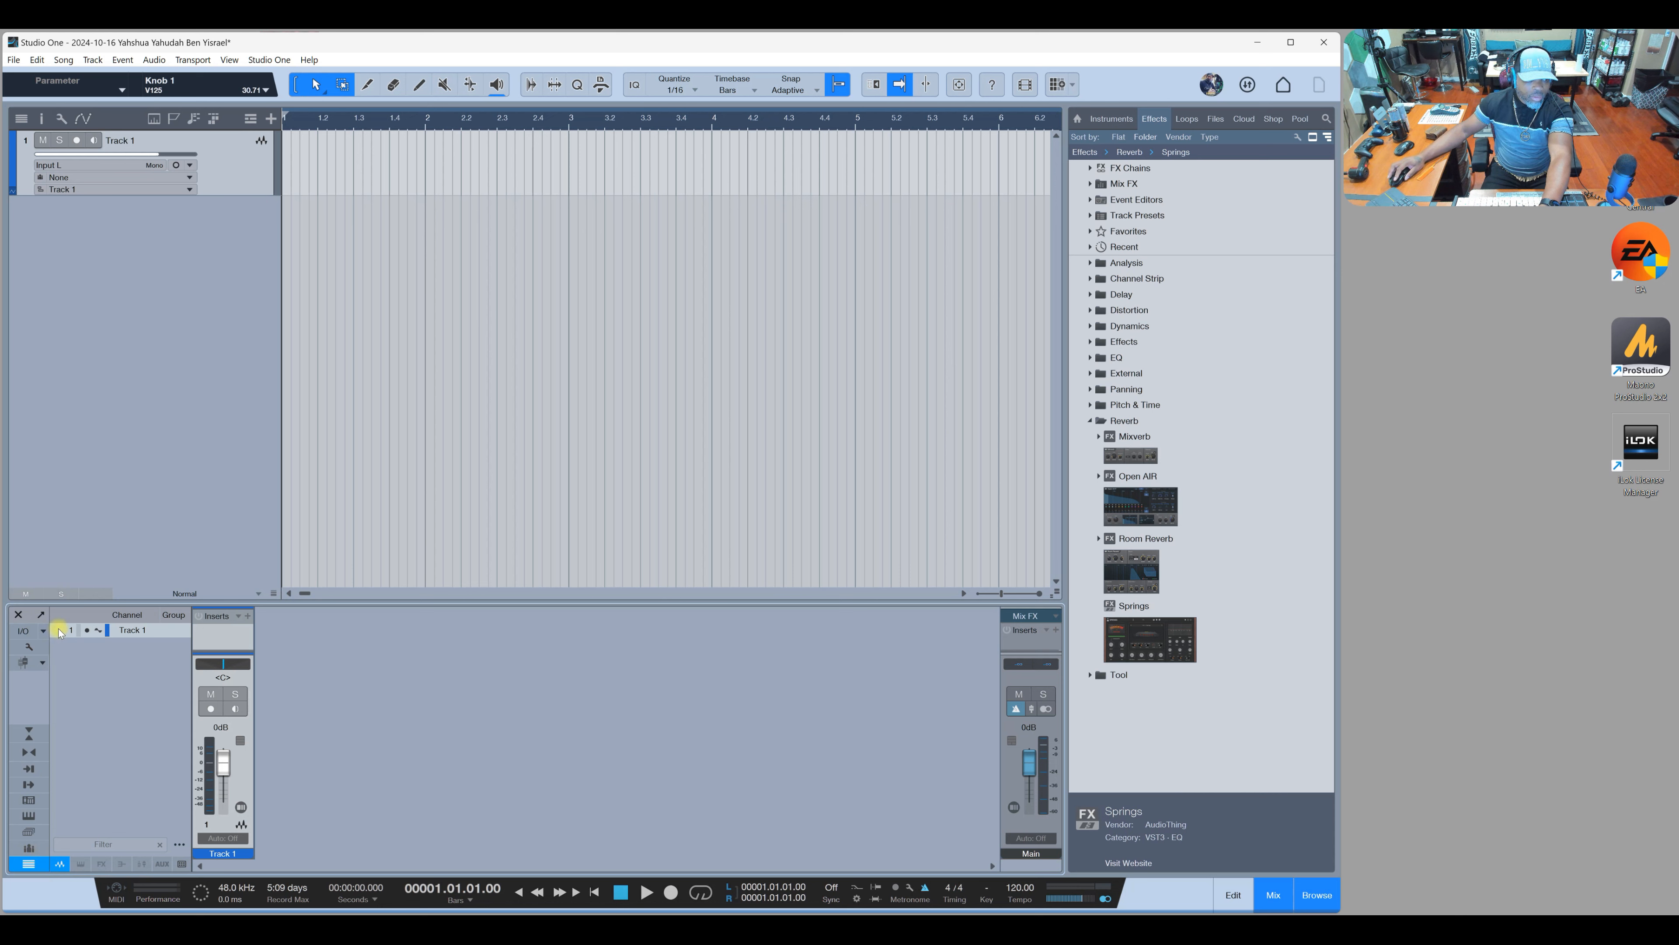
Step: Enable Input controls in the console's channel components and enlarge the console to show inserts and sends
left_click(43, 632)
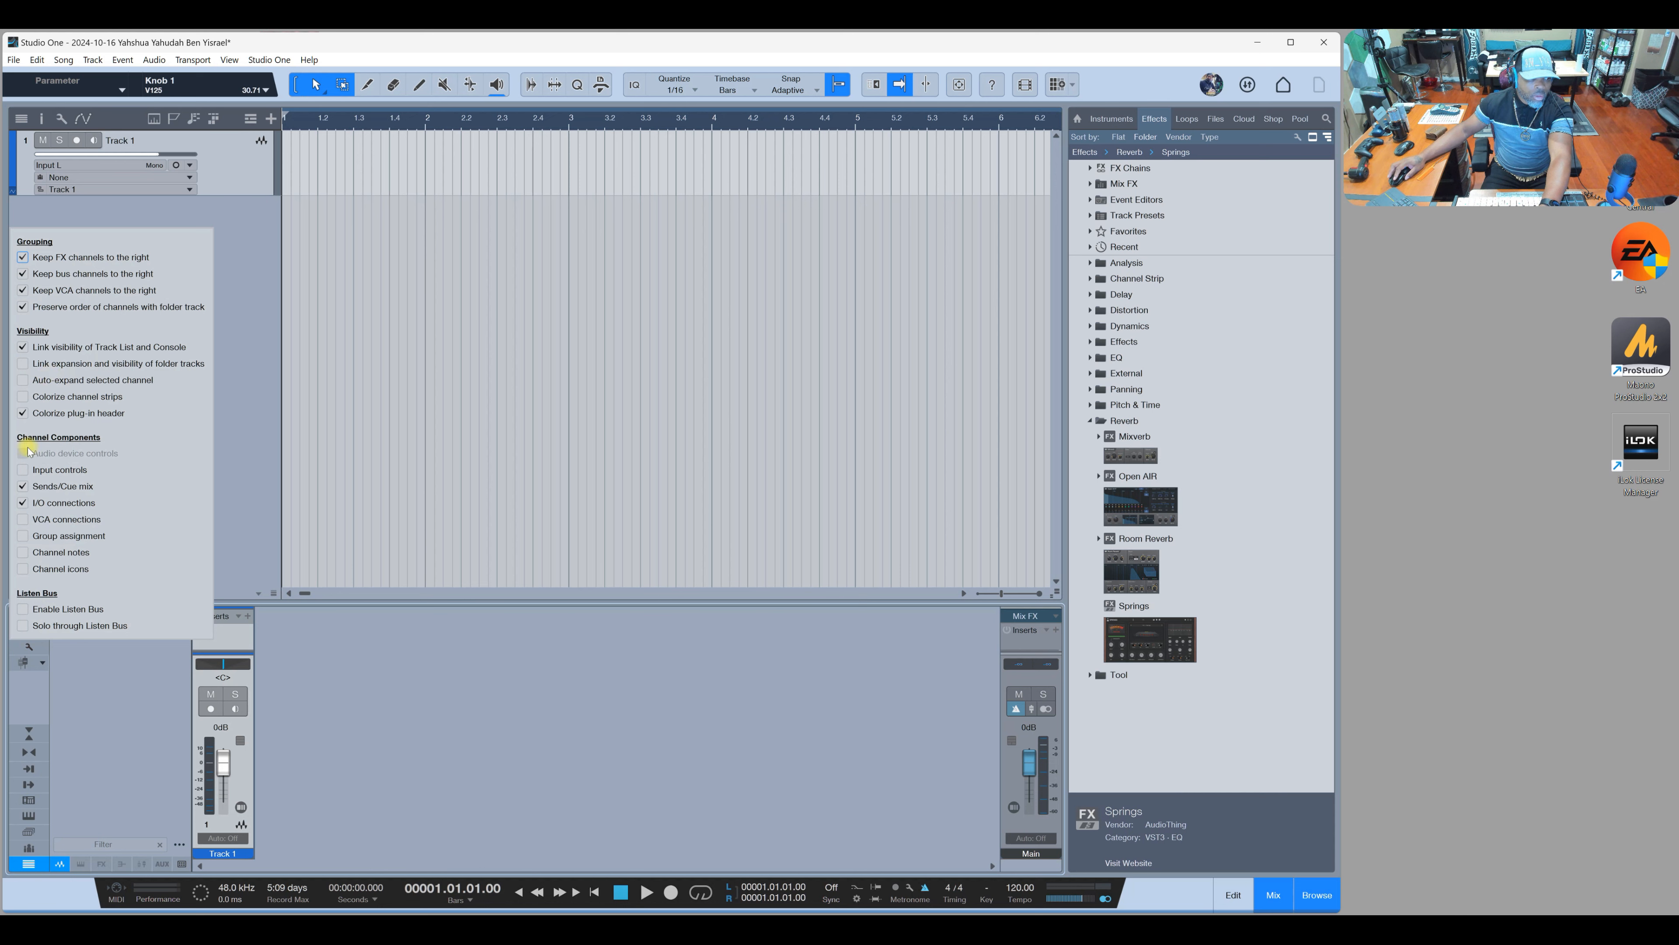
left_click(412, 672)
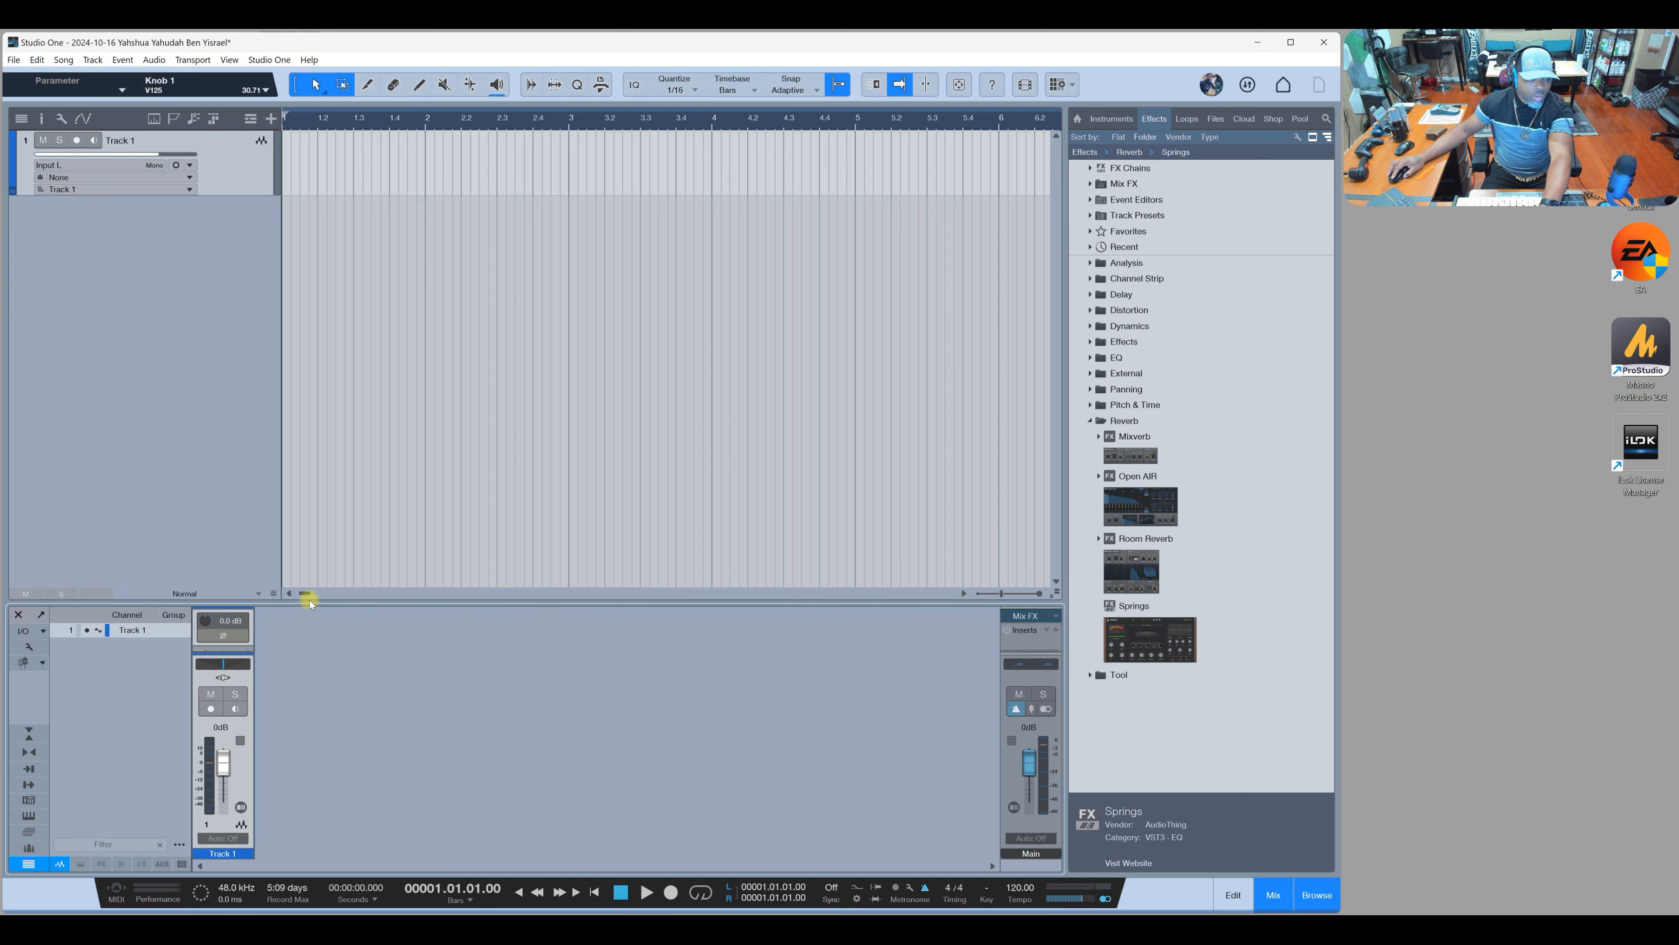
left_click_drag(307, 600, 303, 533)
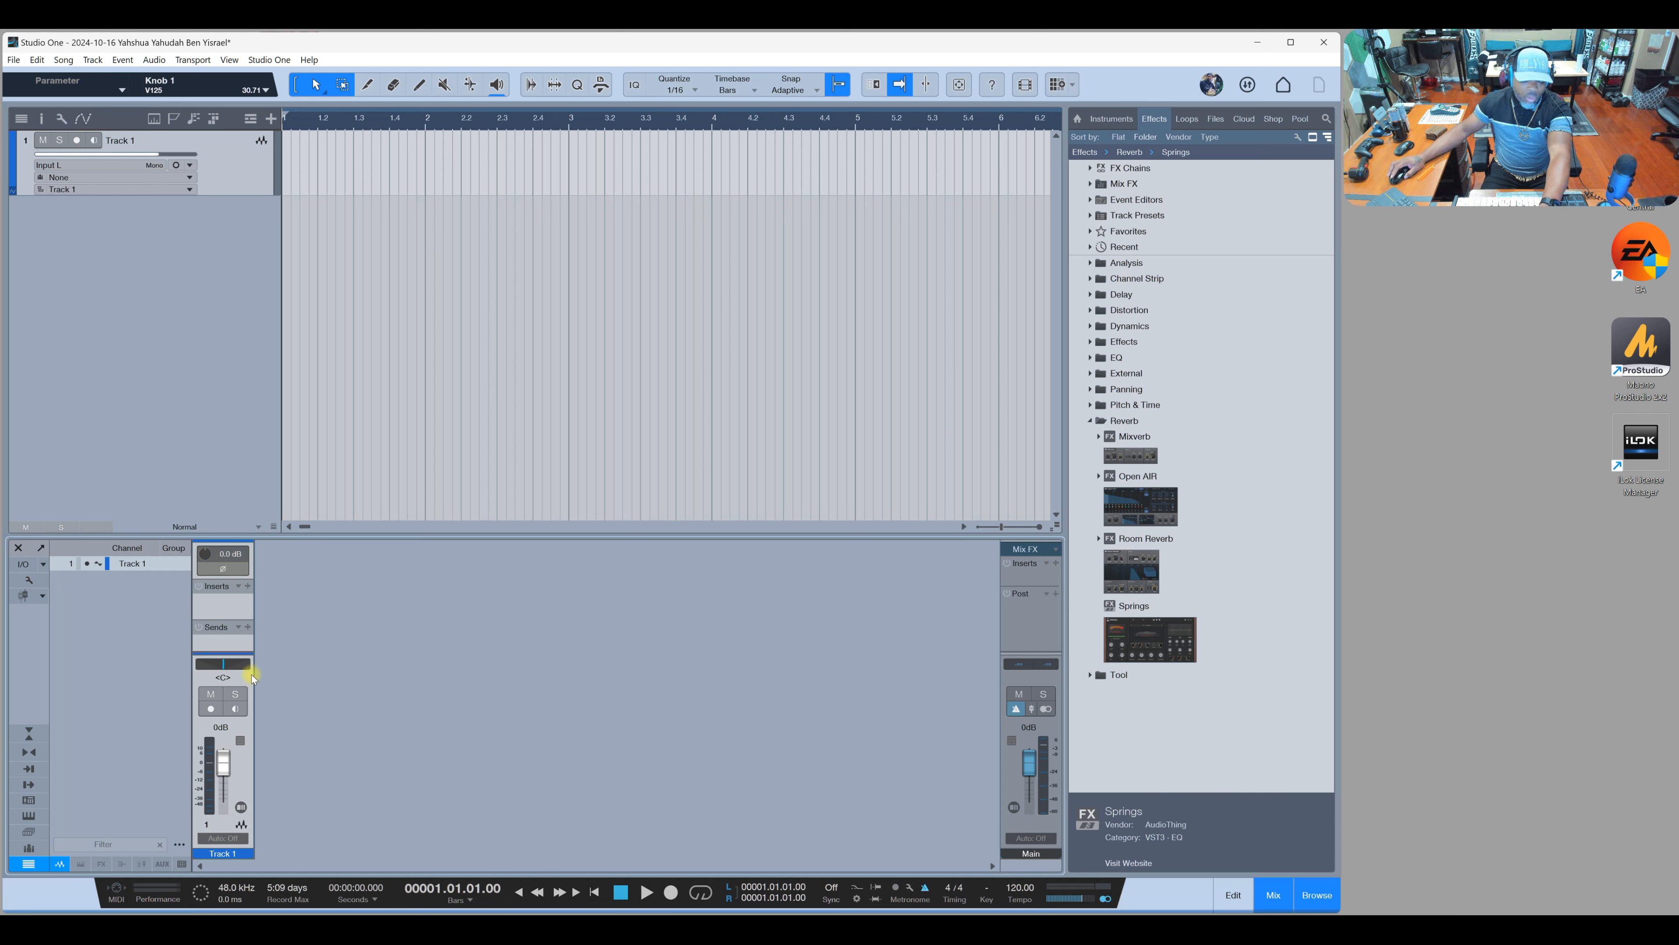
Step: Examine the options for assigning Track 1's input gain to Knobs 1, 2 and 3 of the V125, leaving them unassigned
right_click(206, 558)
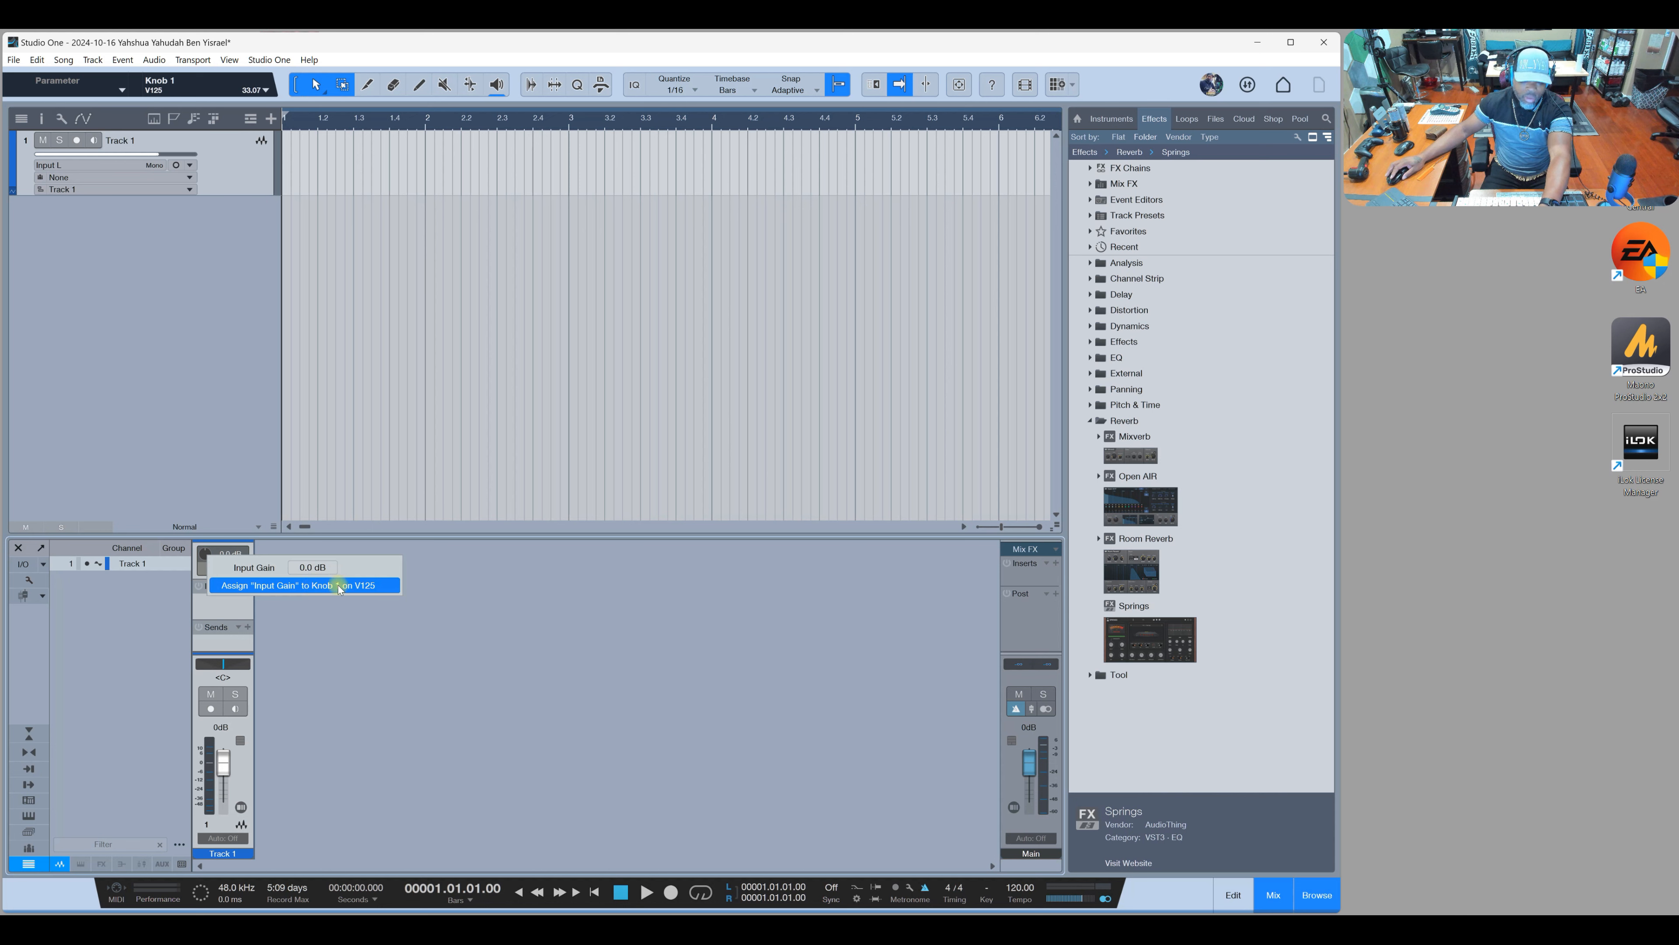
left_click(461, 626)
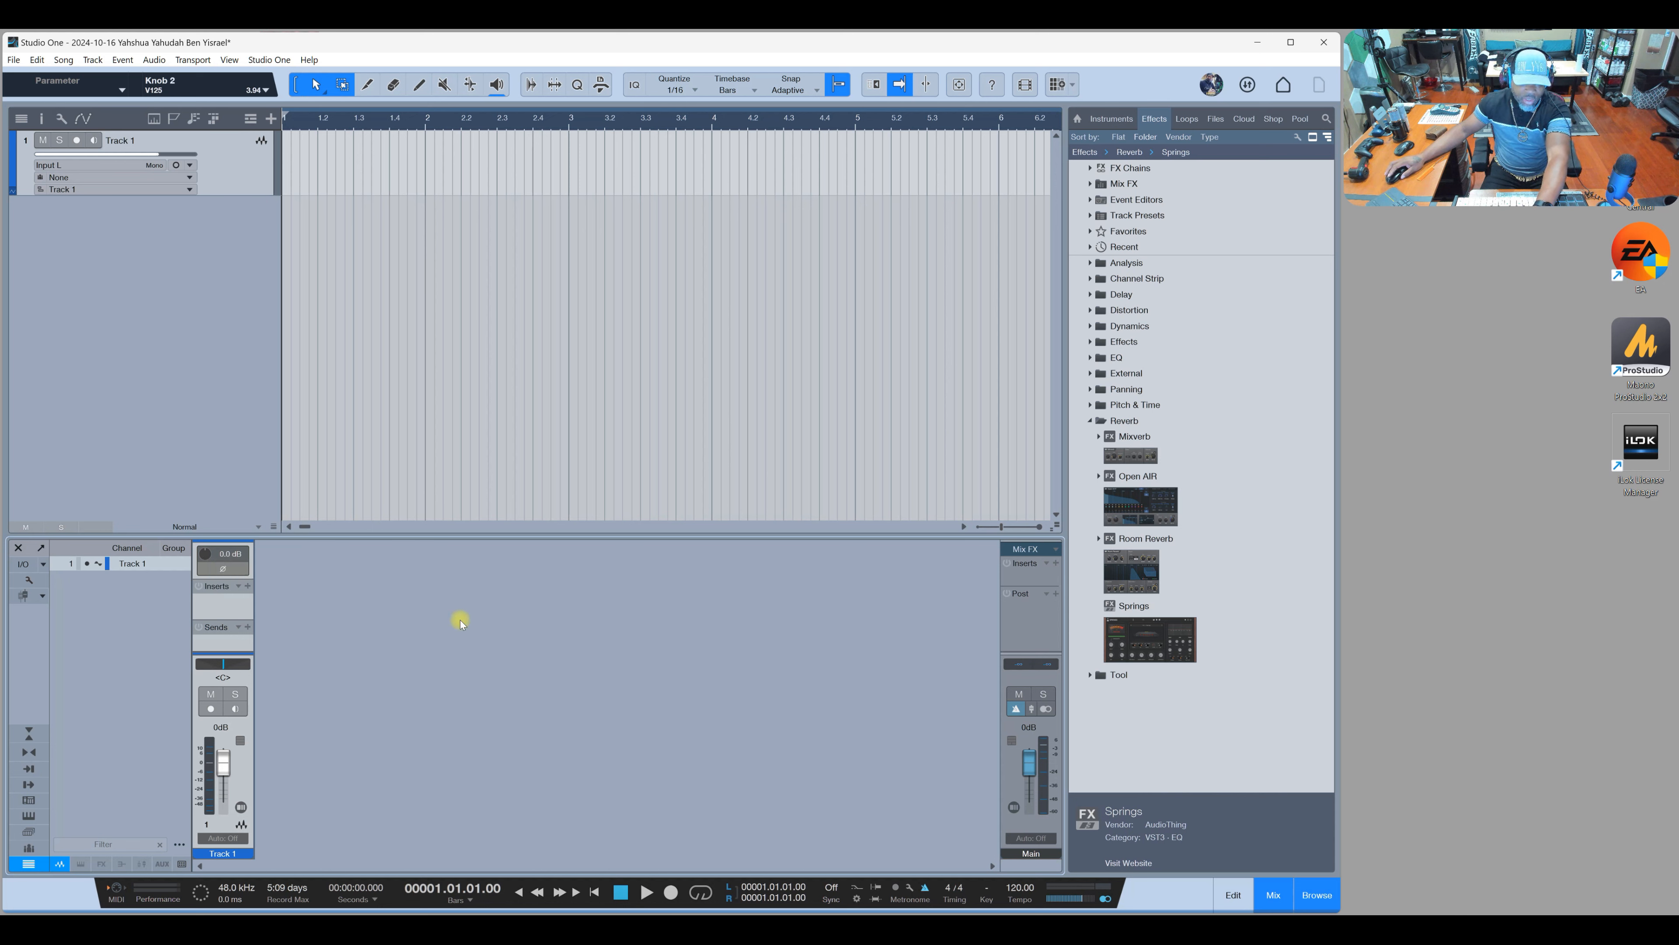
right_click(207, 558)
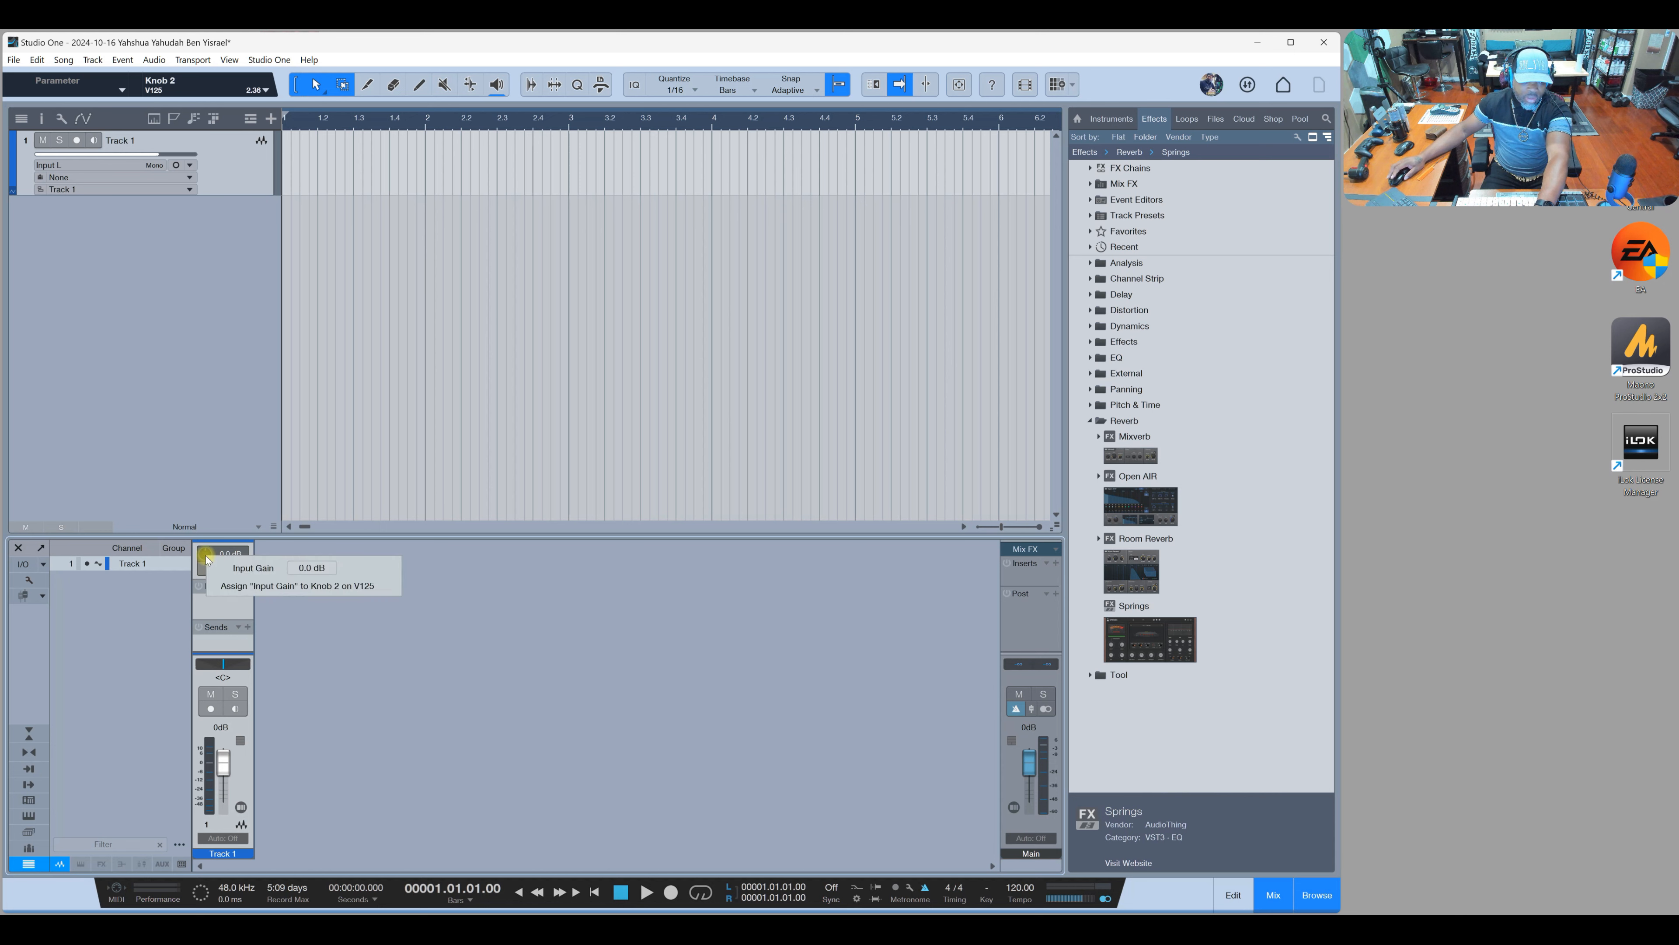
left_click(358, 592)
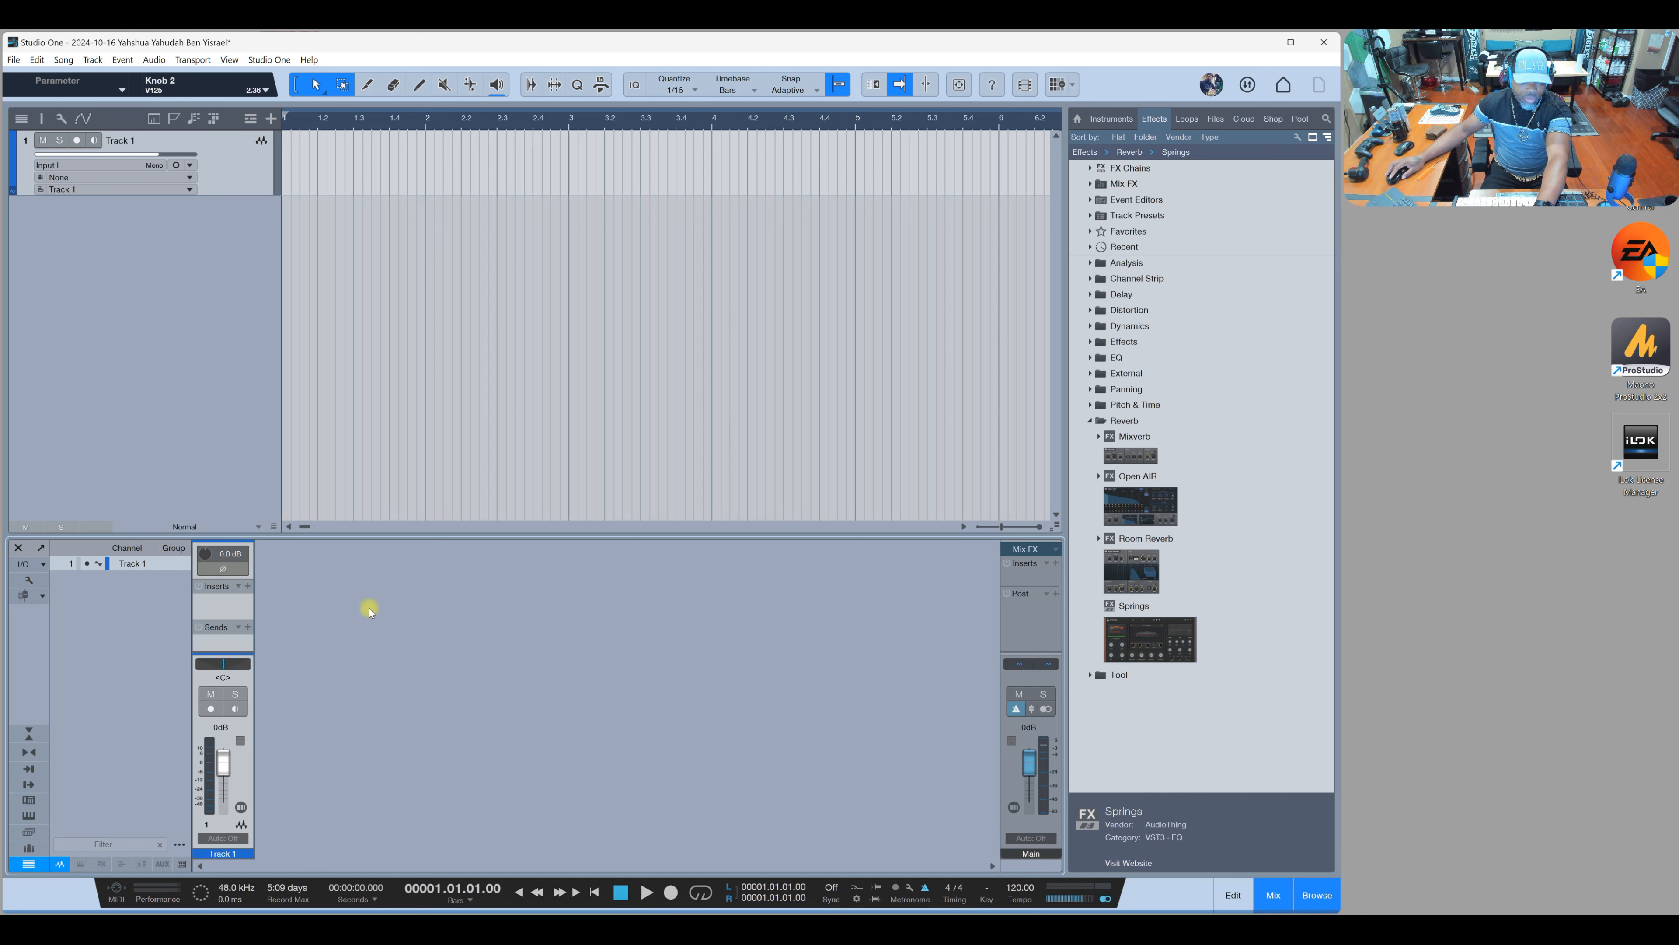
right_click(206, 555)
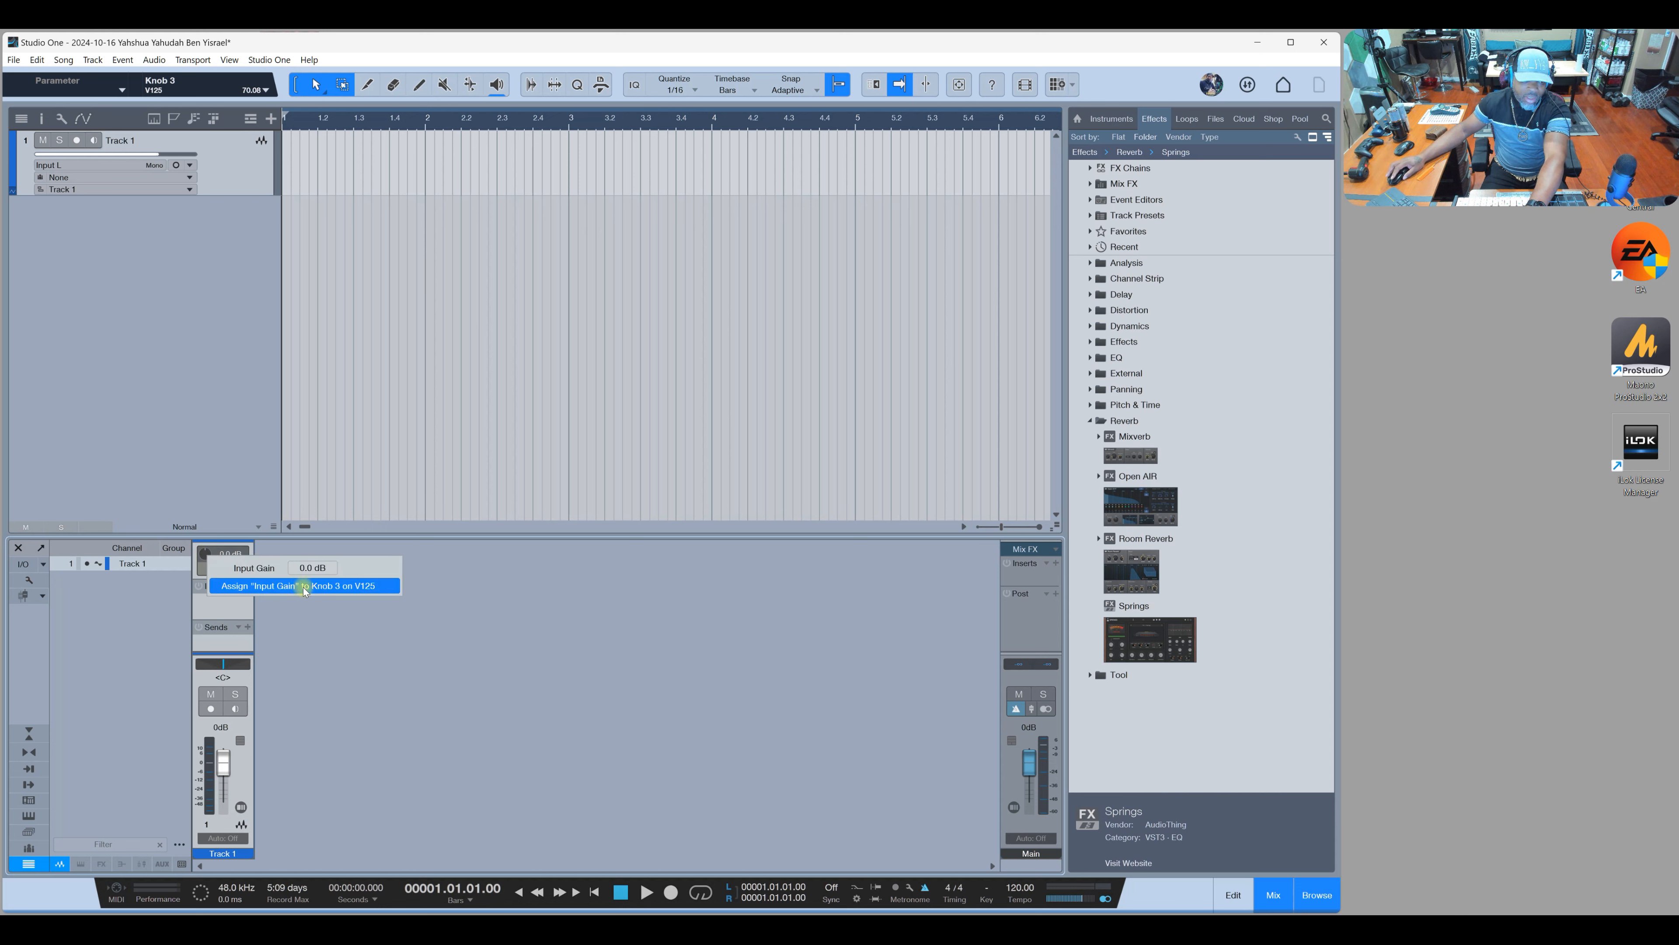
left_click(382, 610)
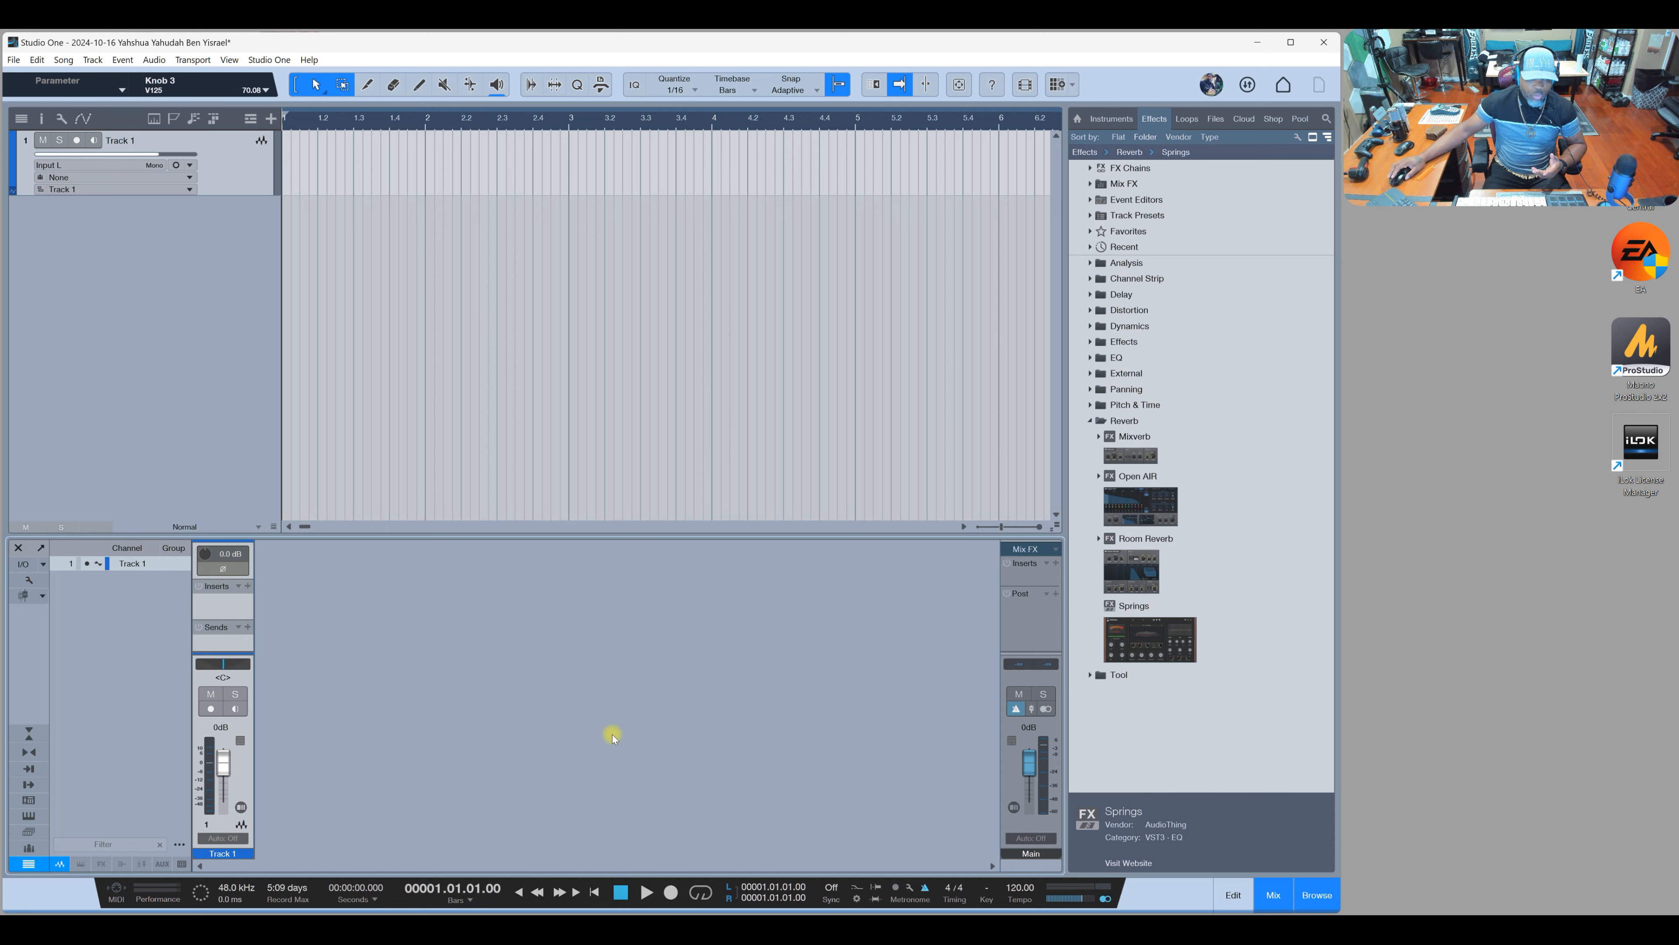
Step: Check whether the metronome control in the transport offers a controller assignment option
right_click(924, 888)
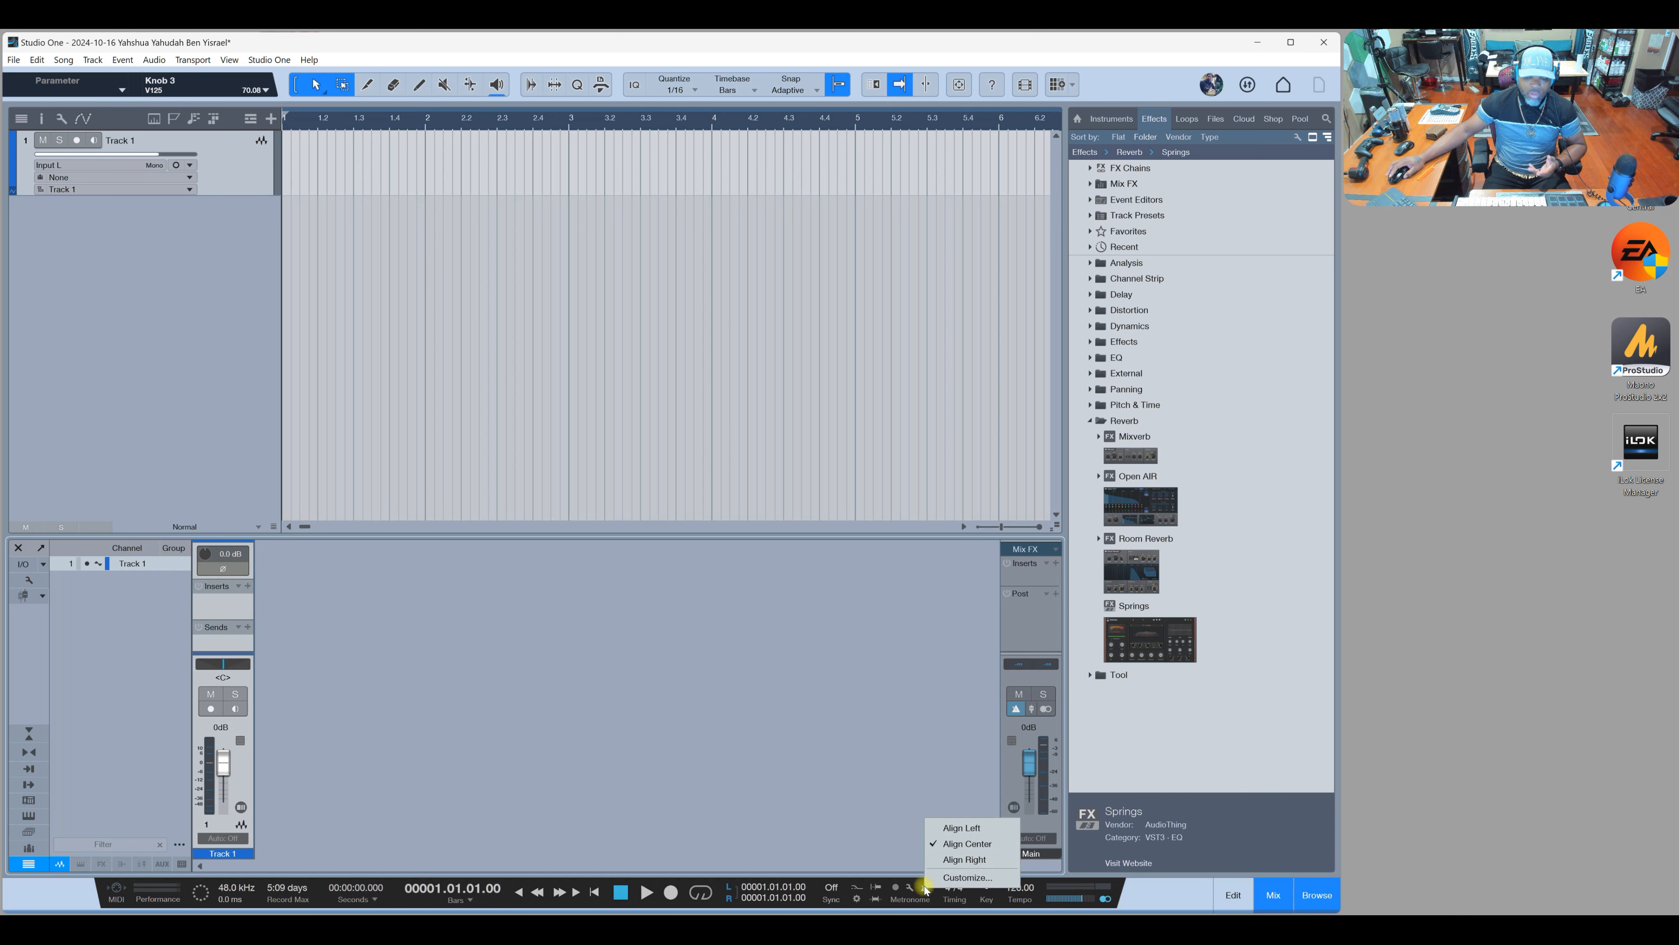
left_click(898, 887)
right_click(899, 890)
left_click(899, 889)
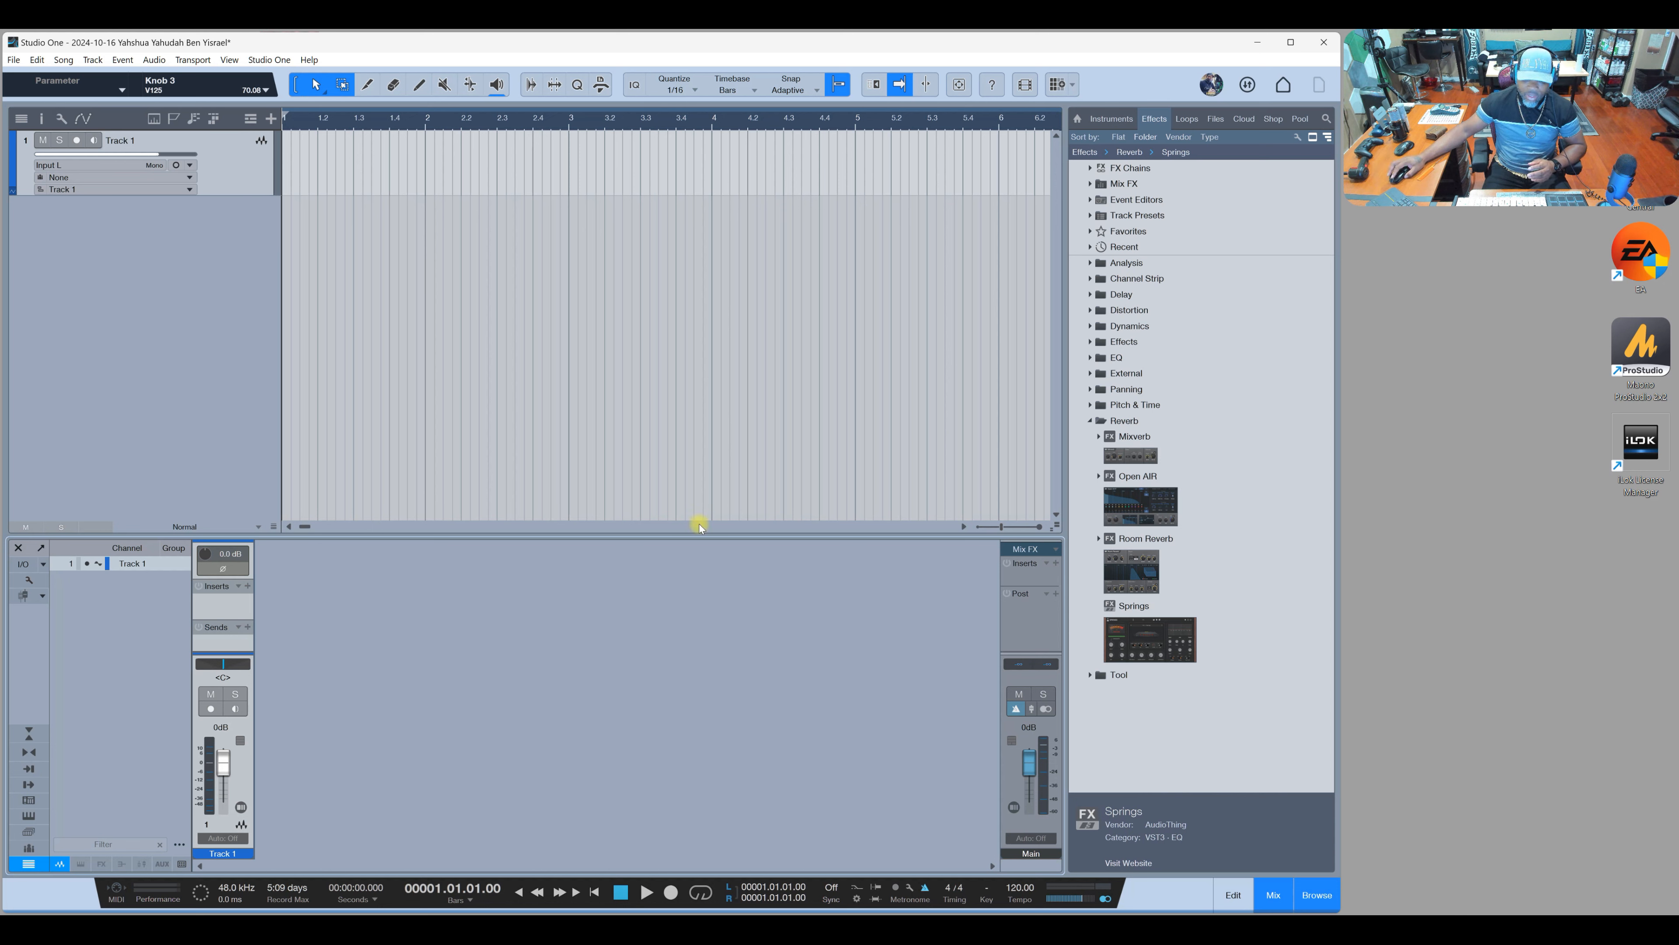
right_click(923, 888)
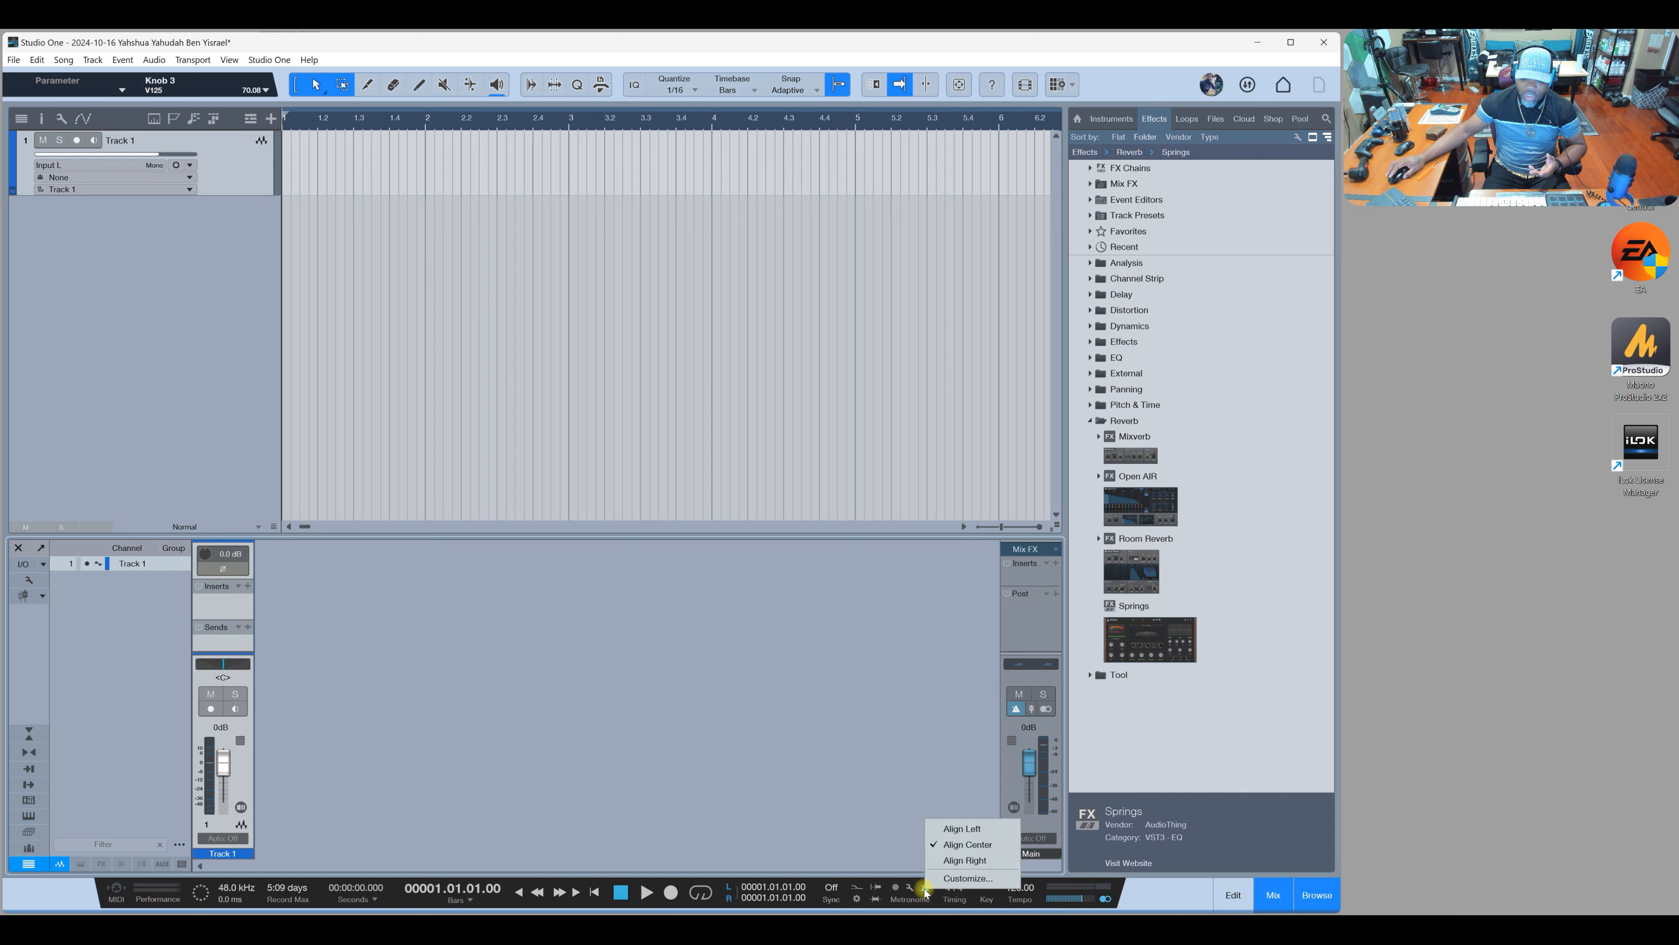
left_click(875, 828)
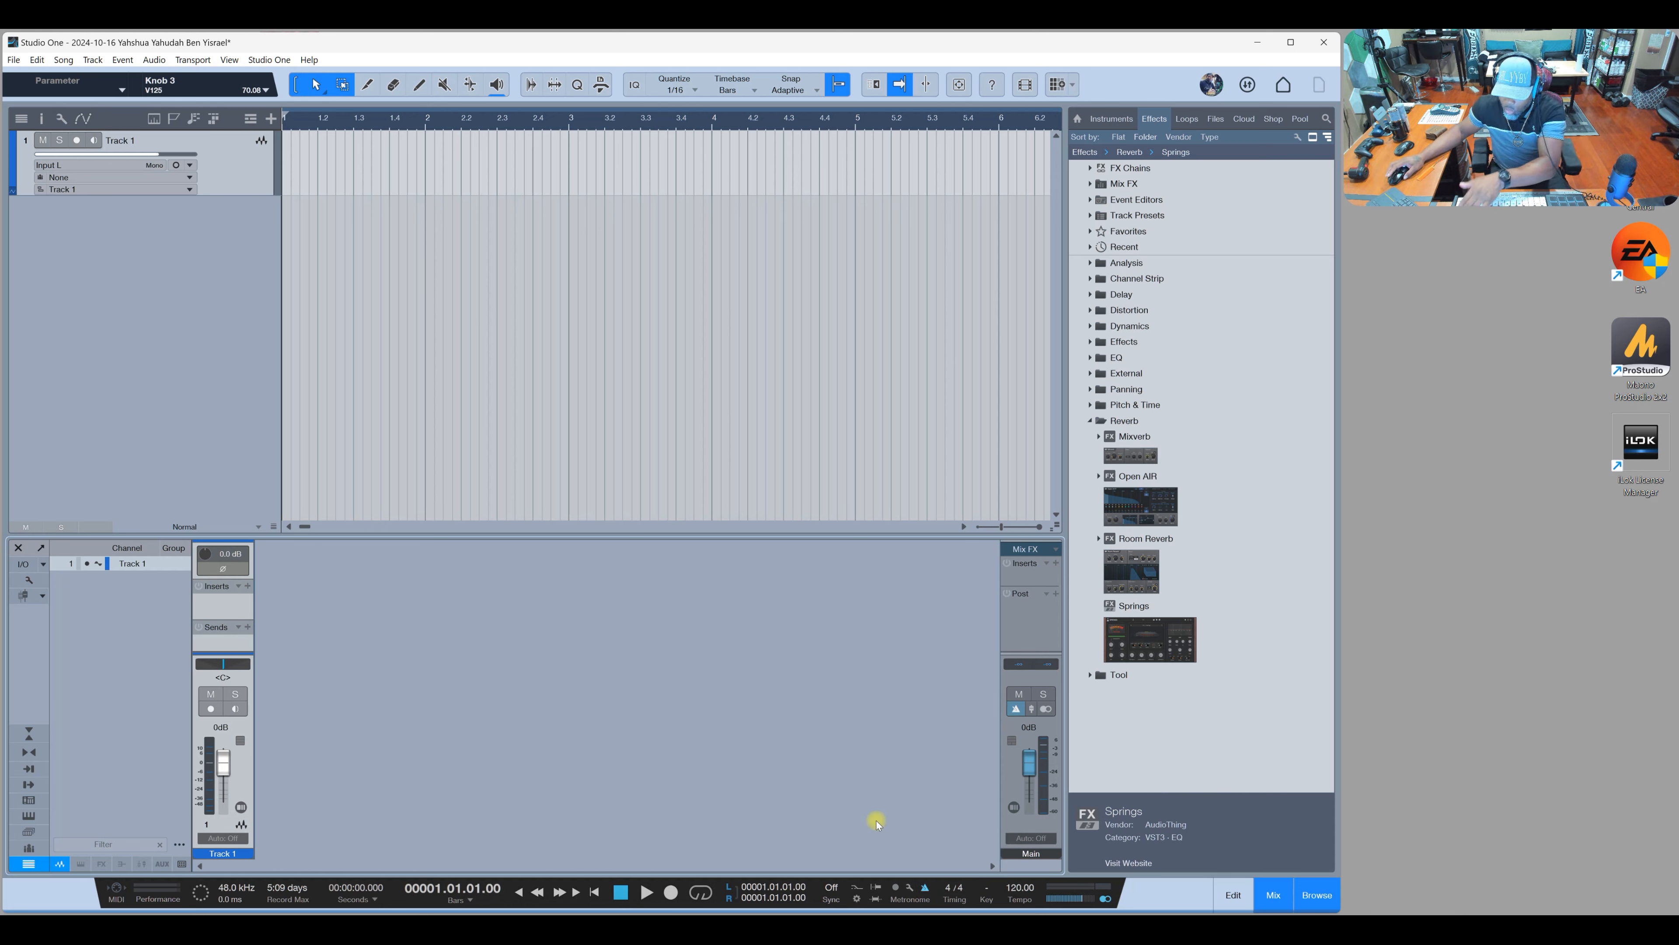
left_click(927, 890)
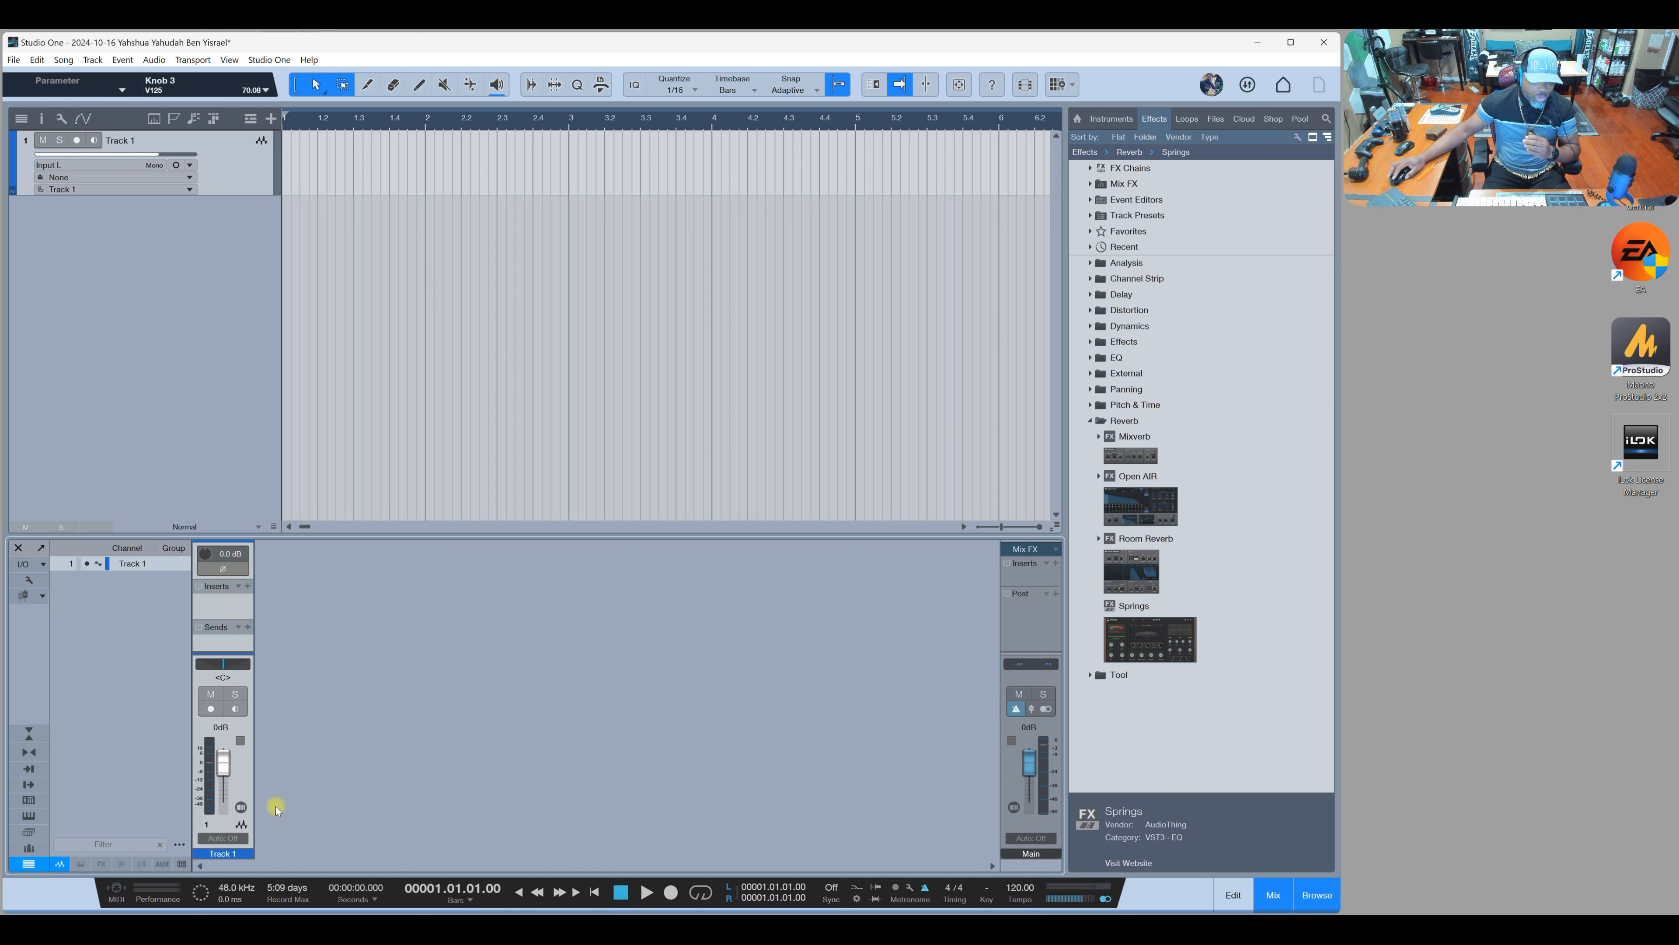
Step: Show the console's External Devices list and open the V125 controller map for editing
left_click(30, 831)
left_click(31, 831)
left_click(30, 816)
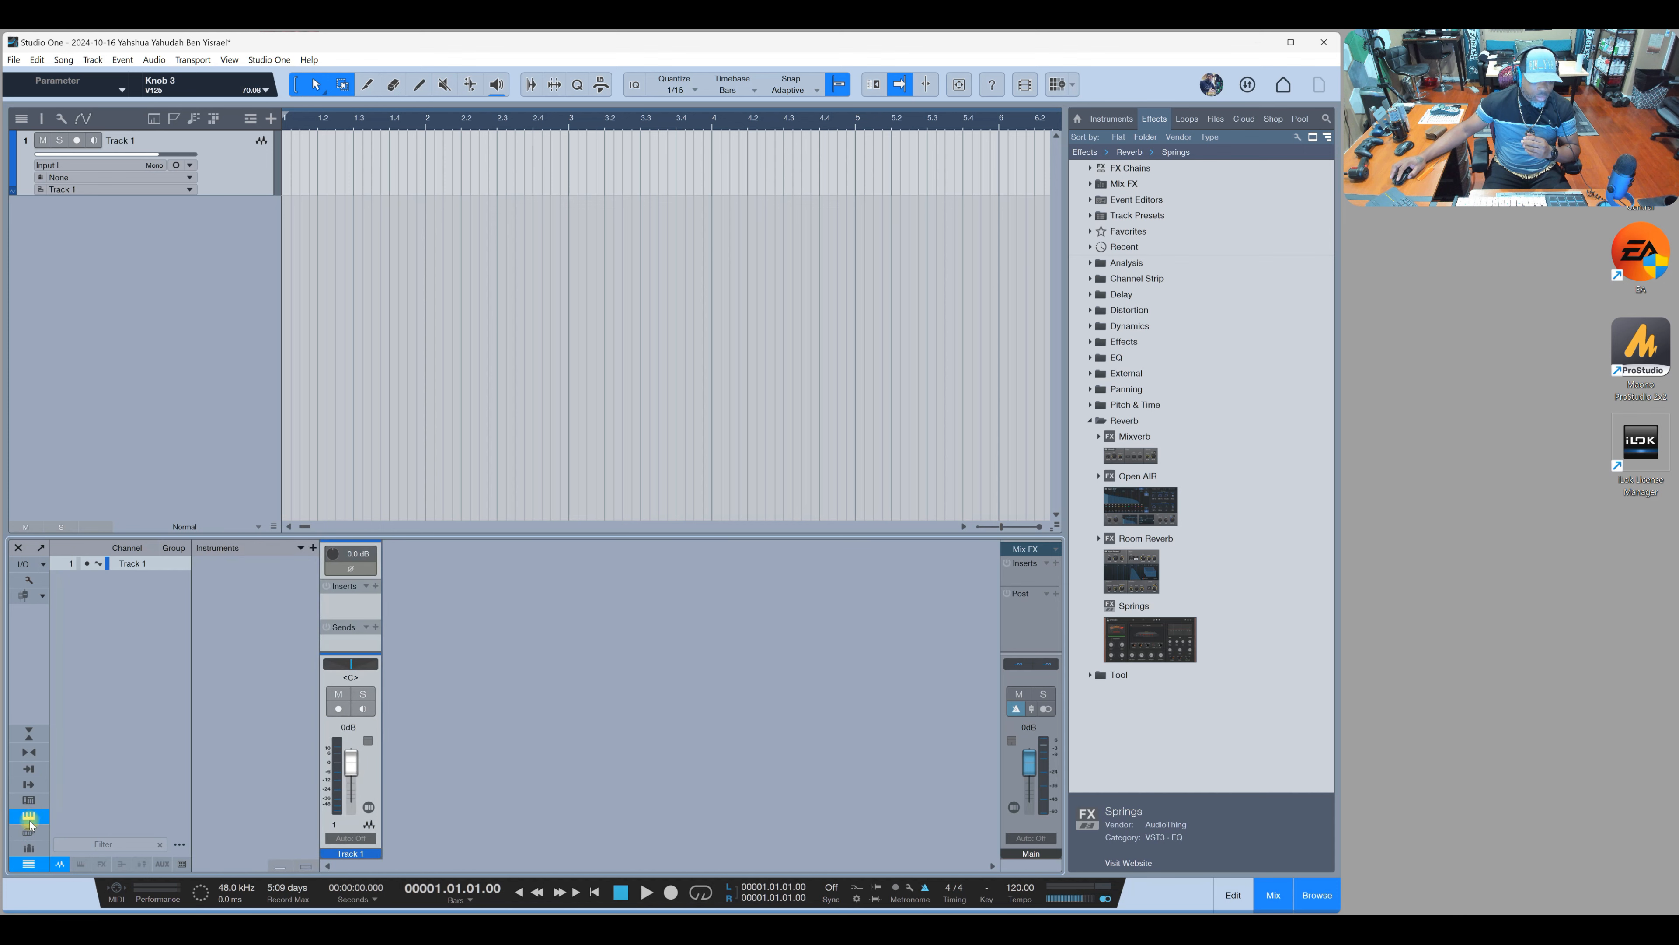
left_click(29, 815)
left_click(30, 803)
left_click(283, 582)
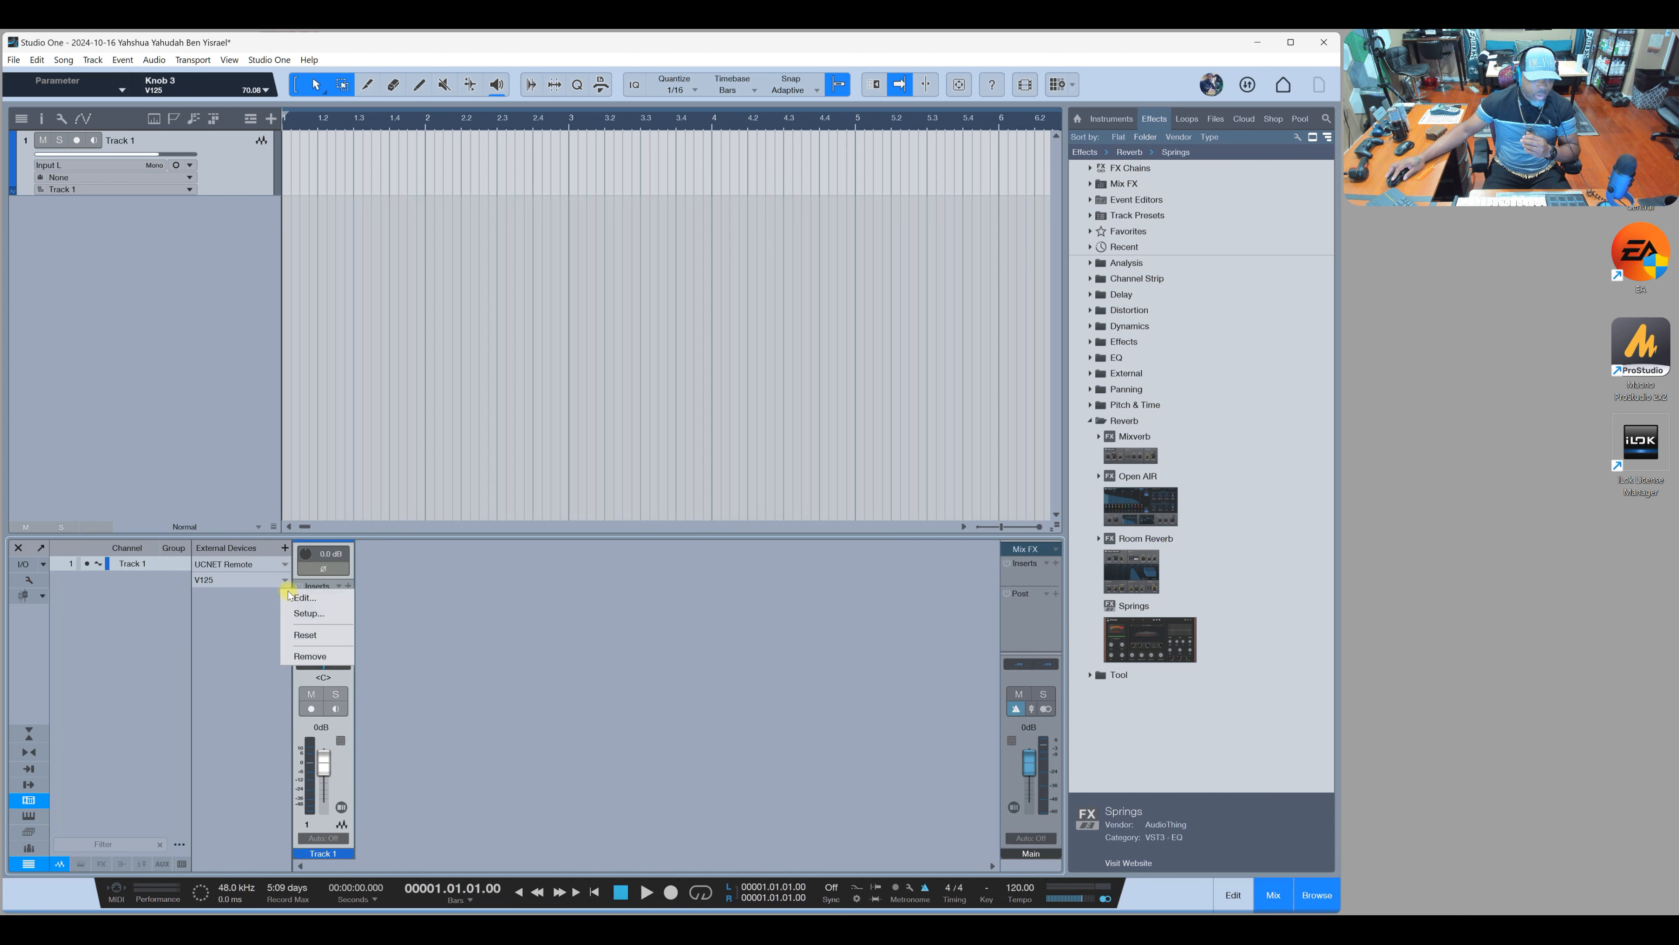
left_click(300, 599)
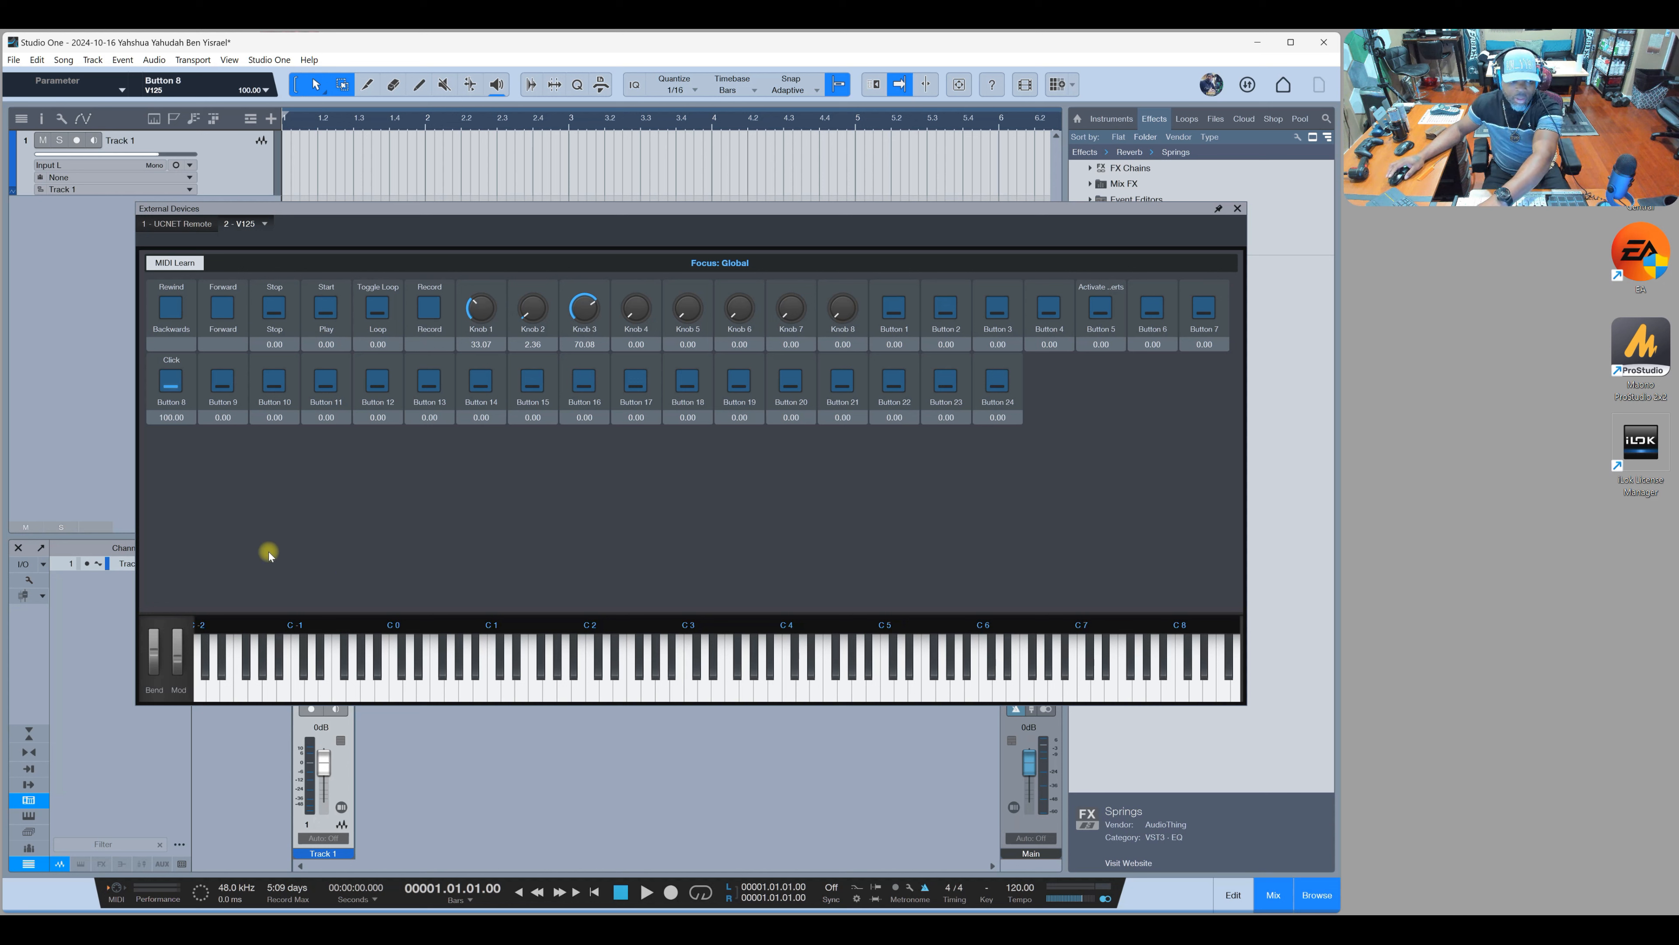
Step: Look up the "click" command for Button 8 in the command assignment list, cancel without changes and close the controller map
right_click(178, 379)
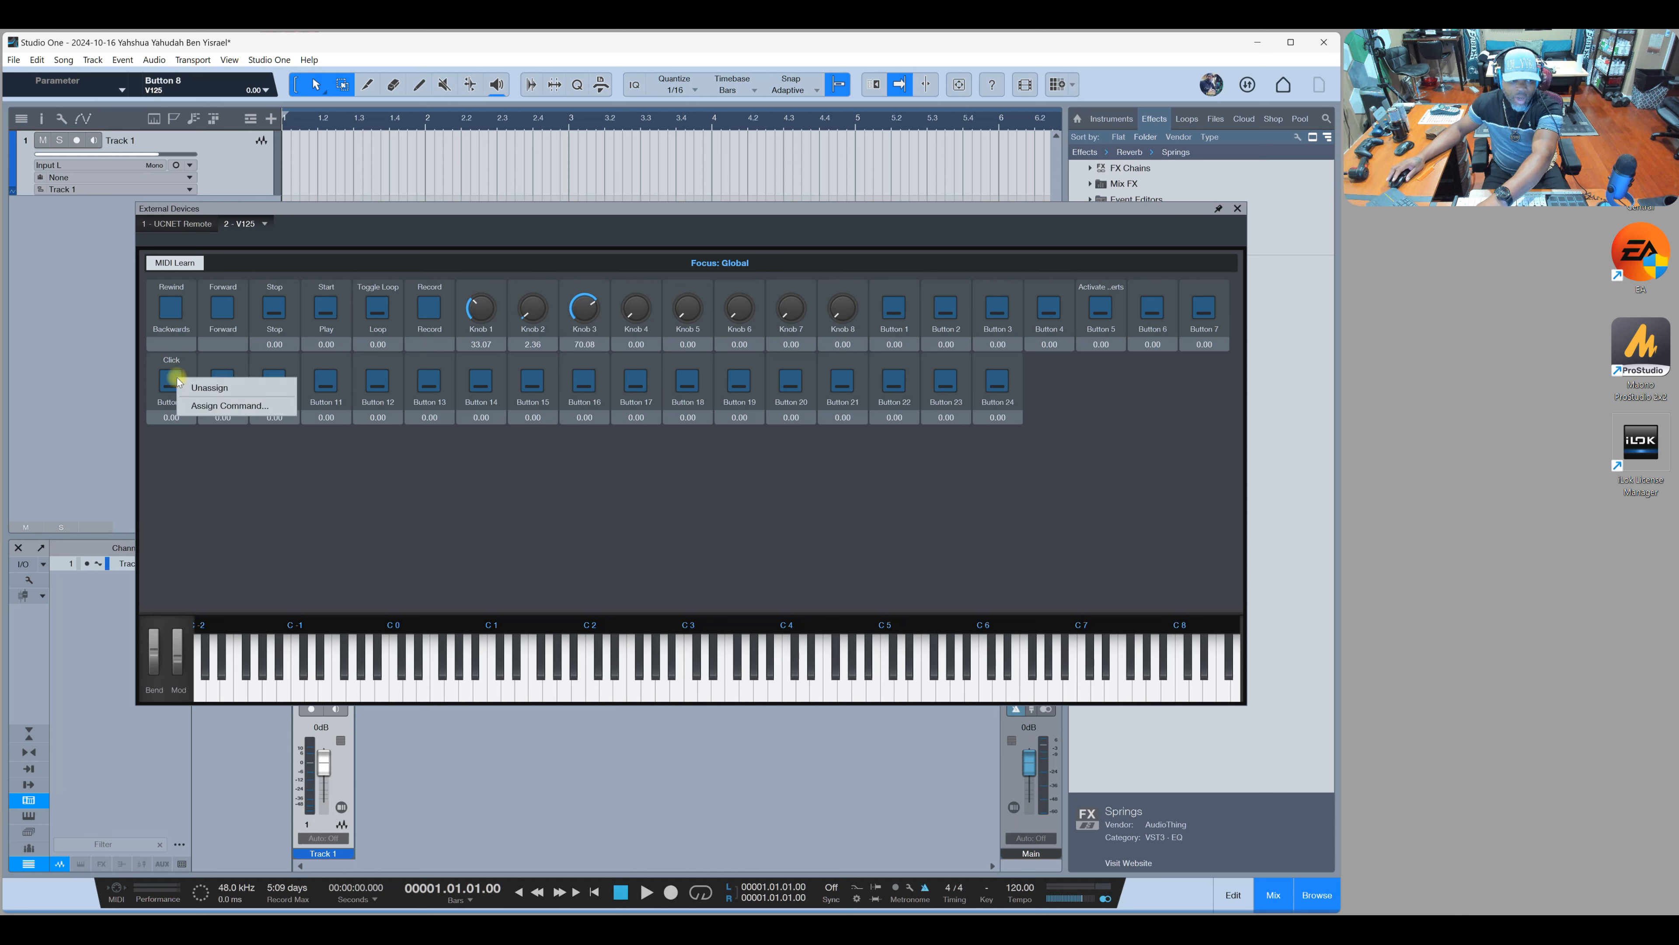
left_click(218, 405)
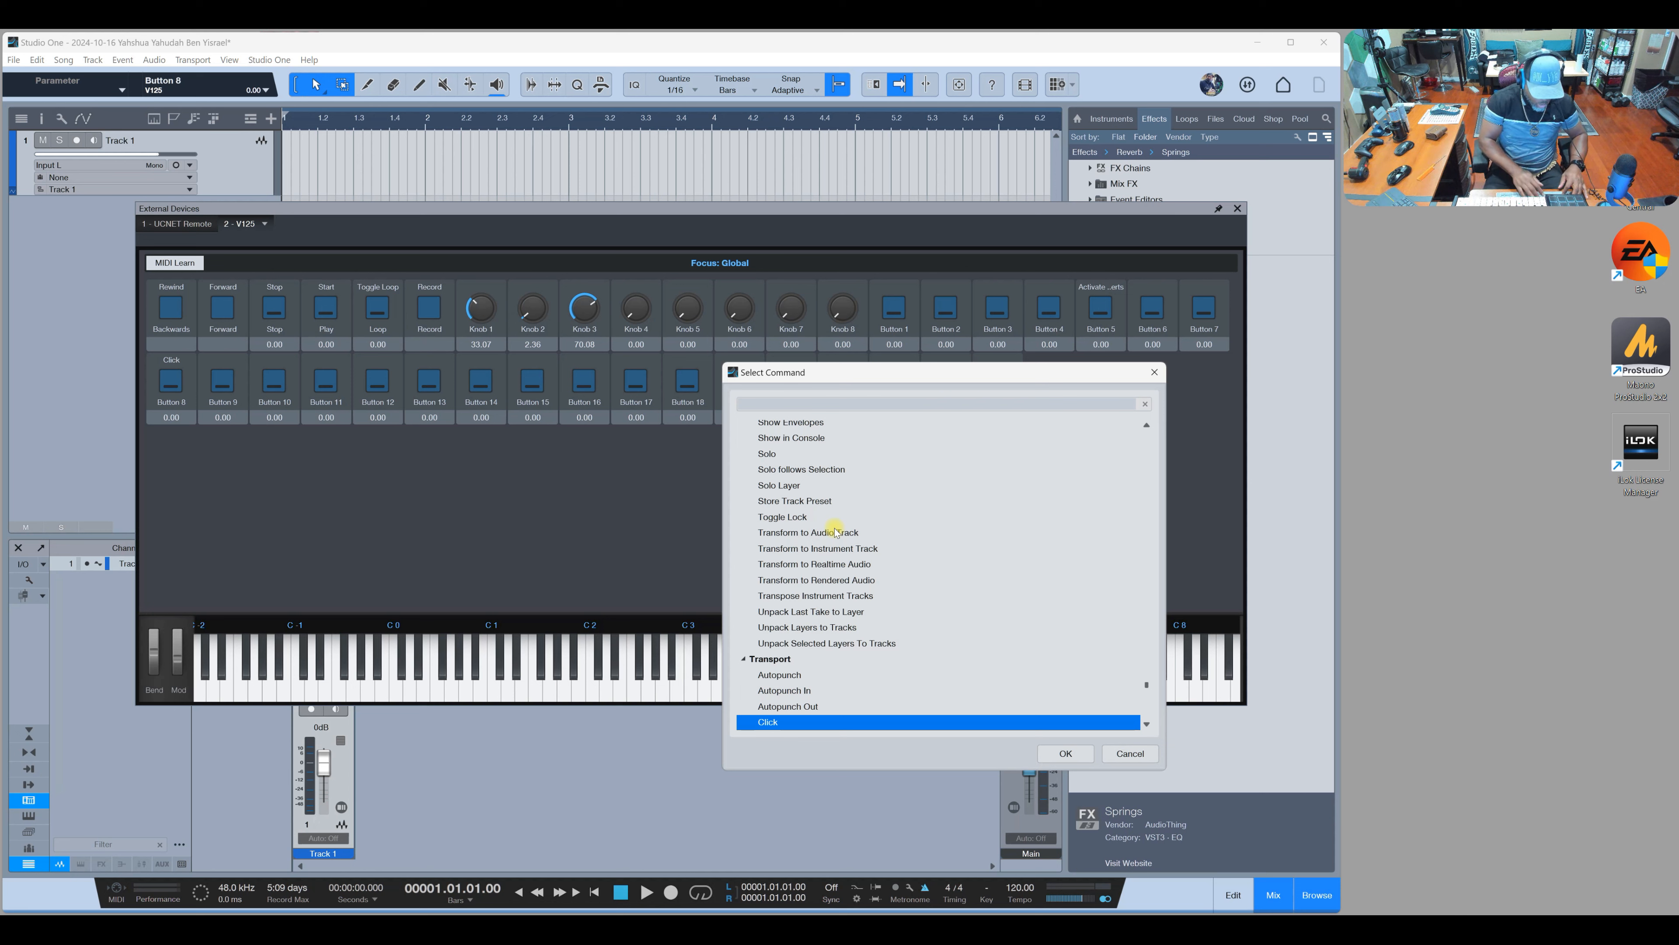
type("click")
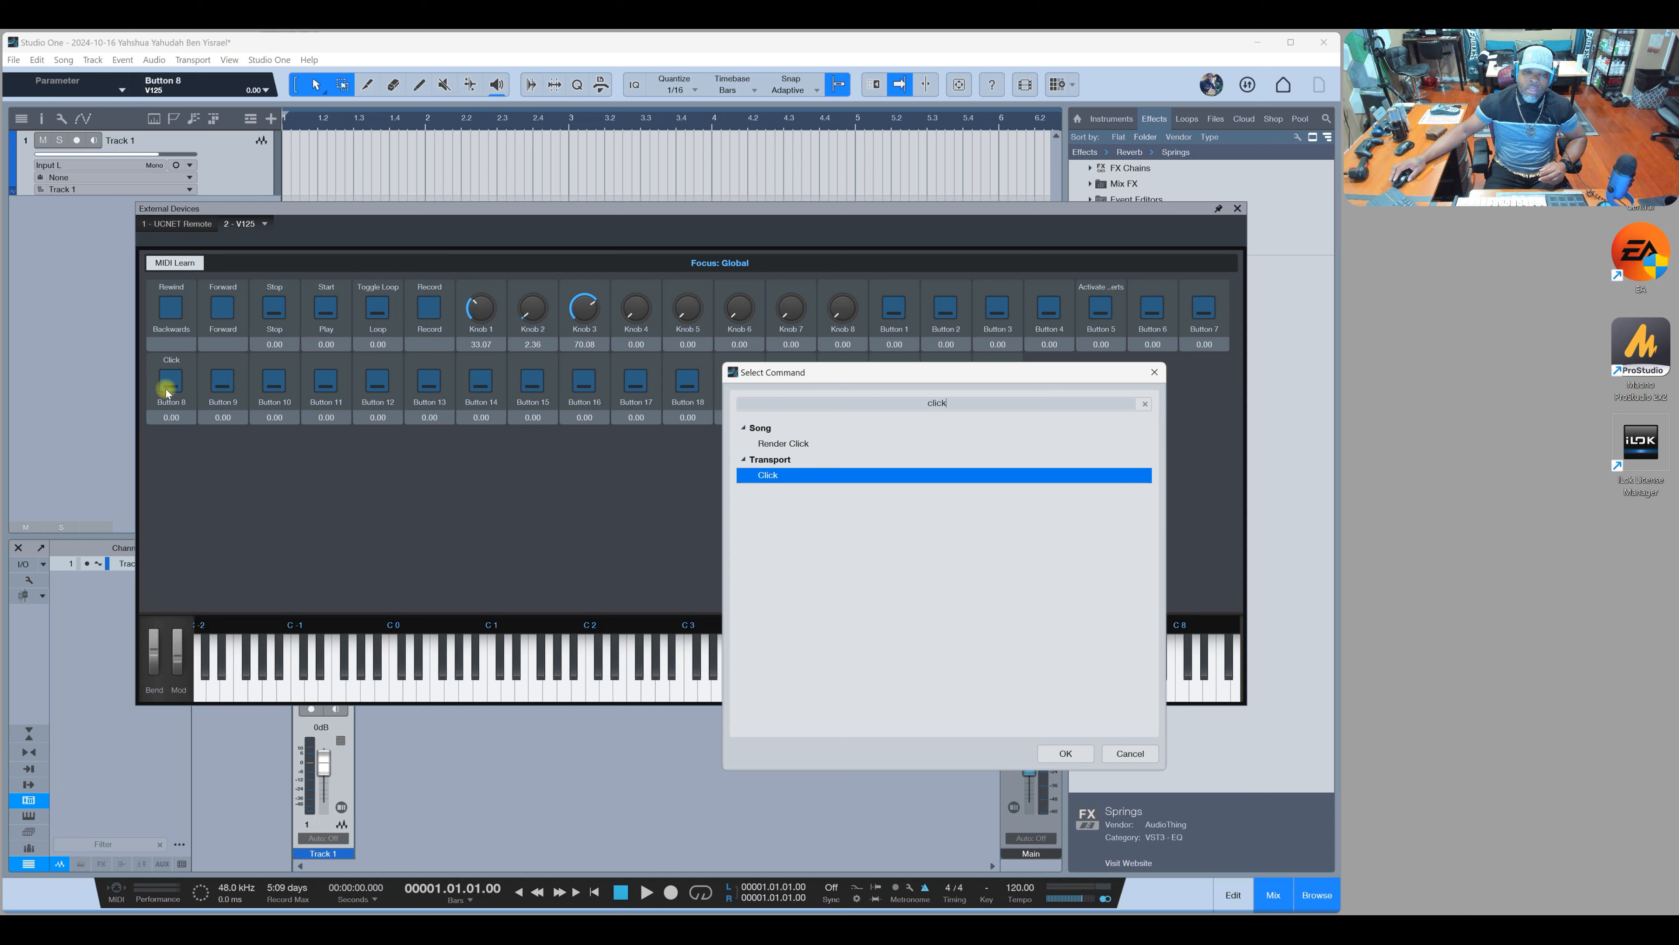
left_click(1130, 752)
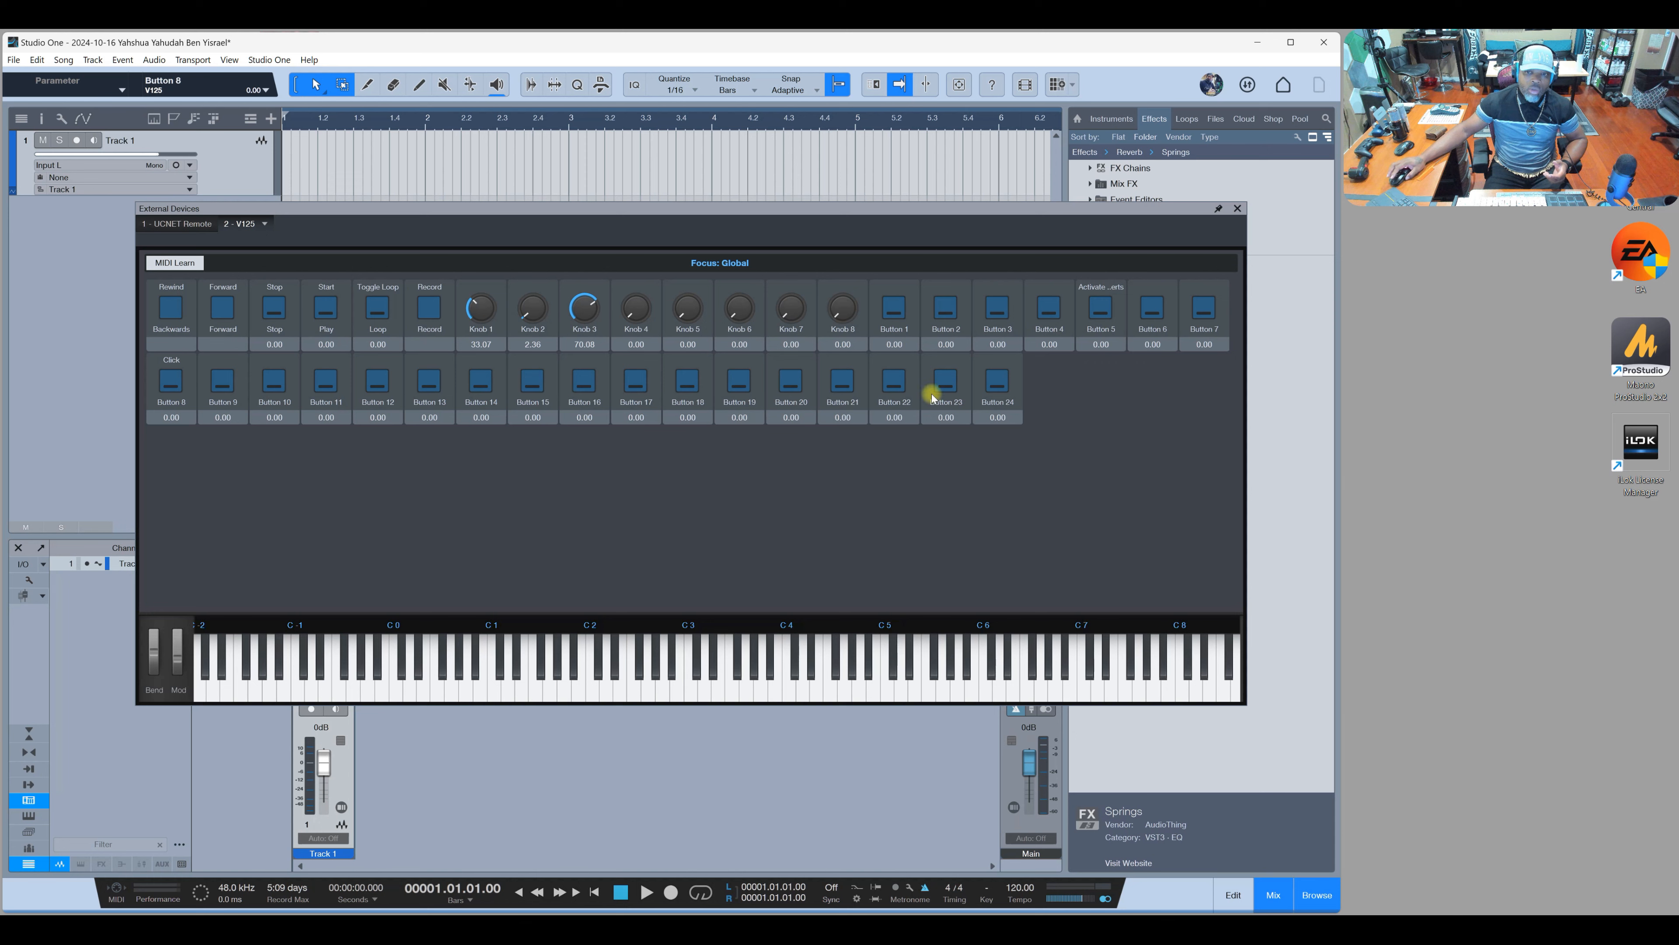
left_click(1237, 208)
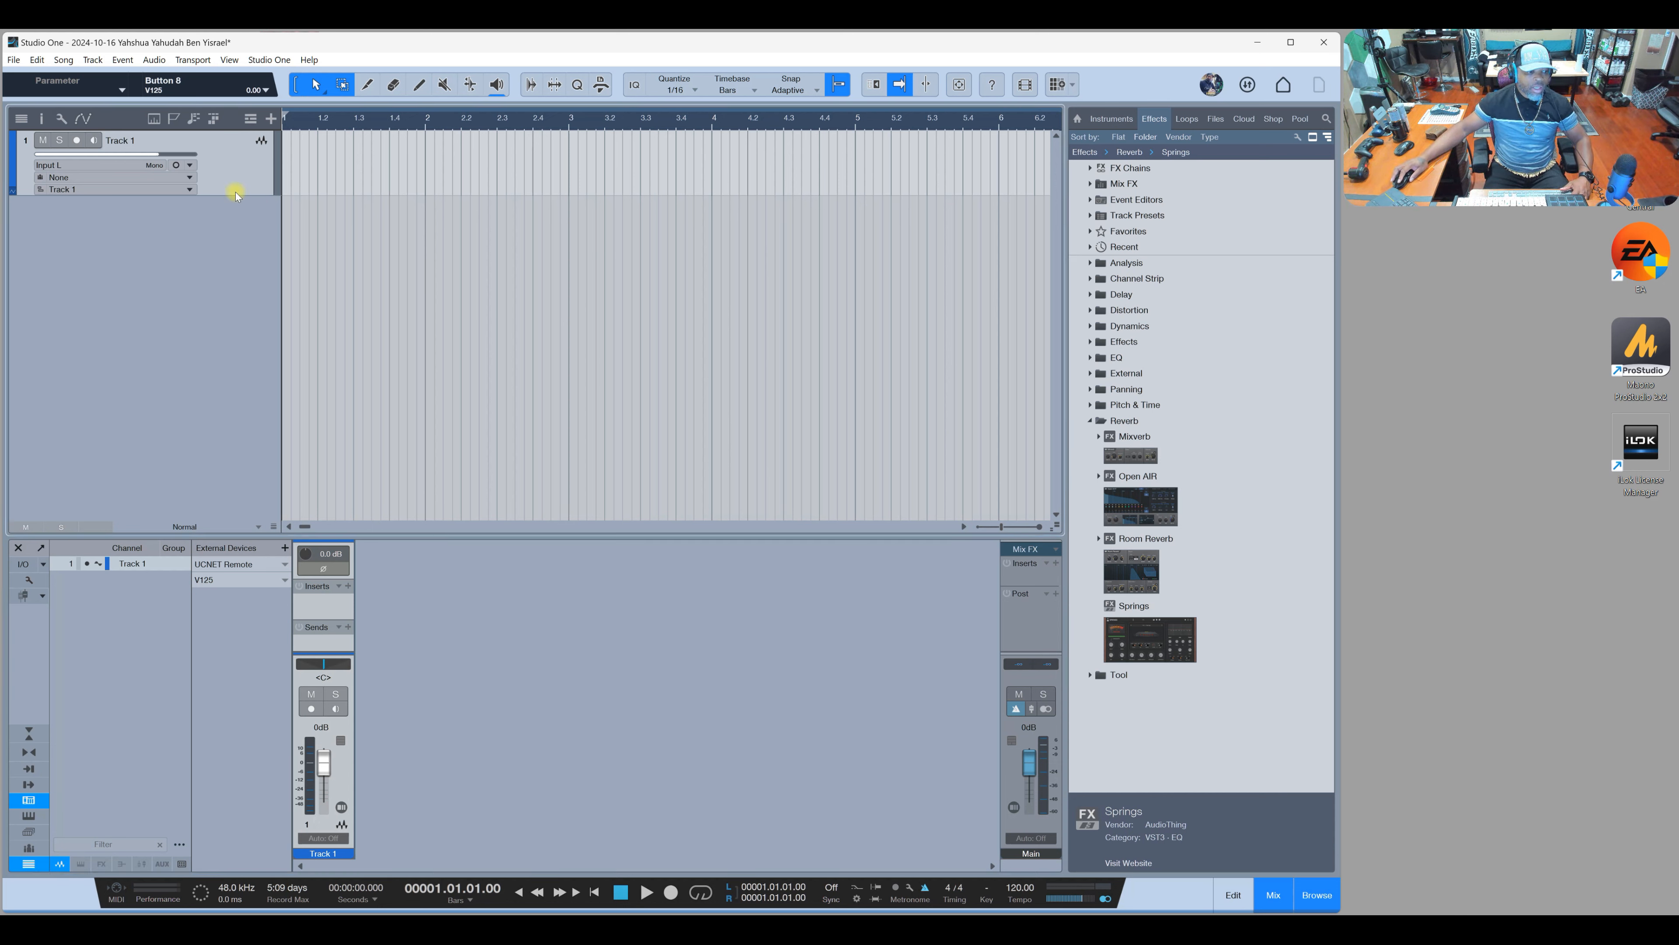
Step: Show Track 1's inspector and add Pro EQ and Compressor to its inserts, closing the effect editor
left_click(43, 120)
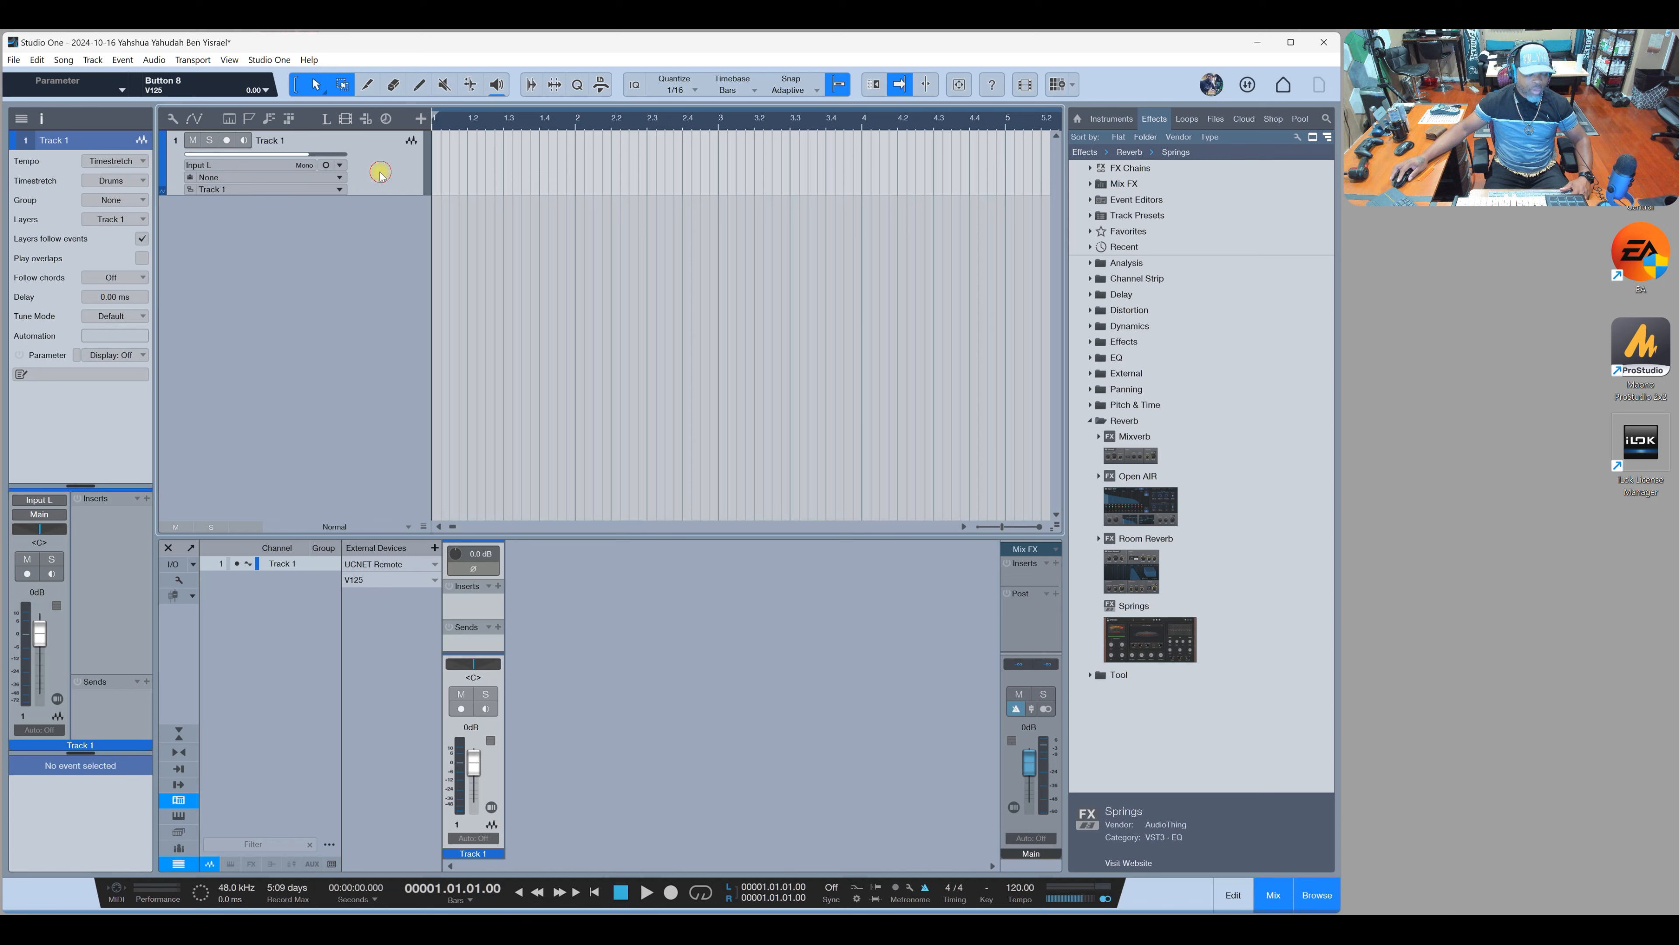
key("alt+e")
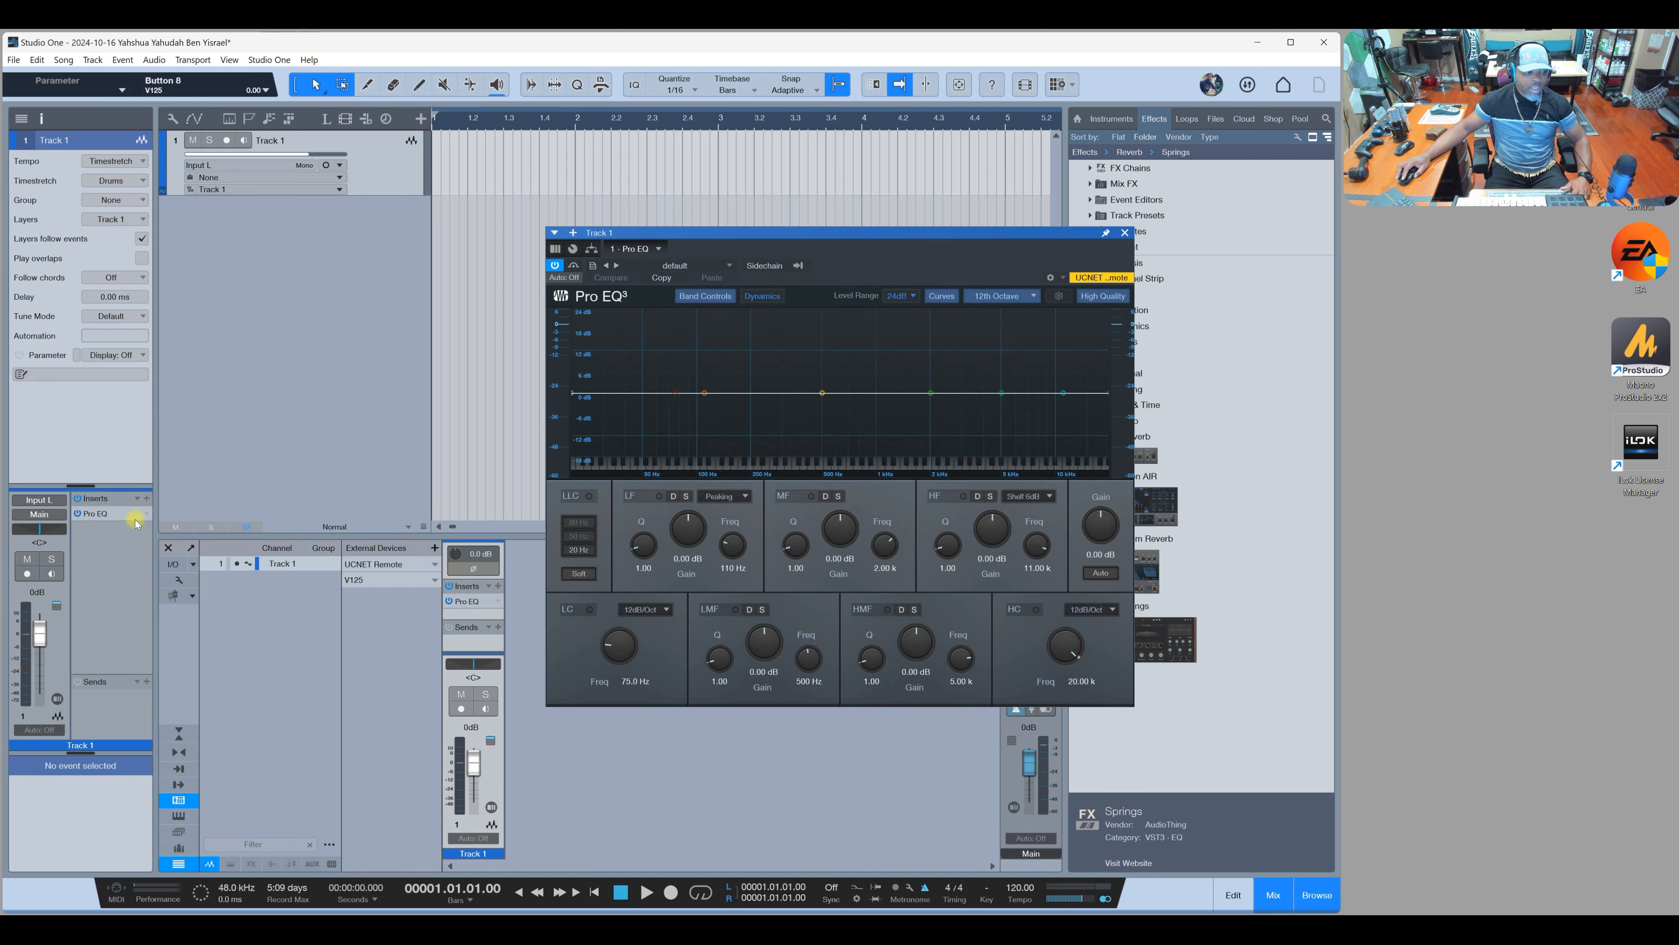
key("alt+c")
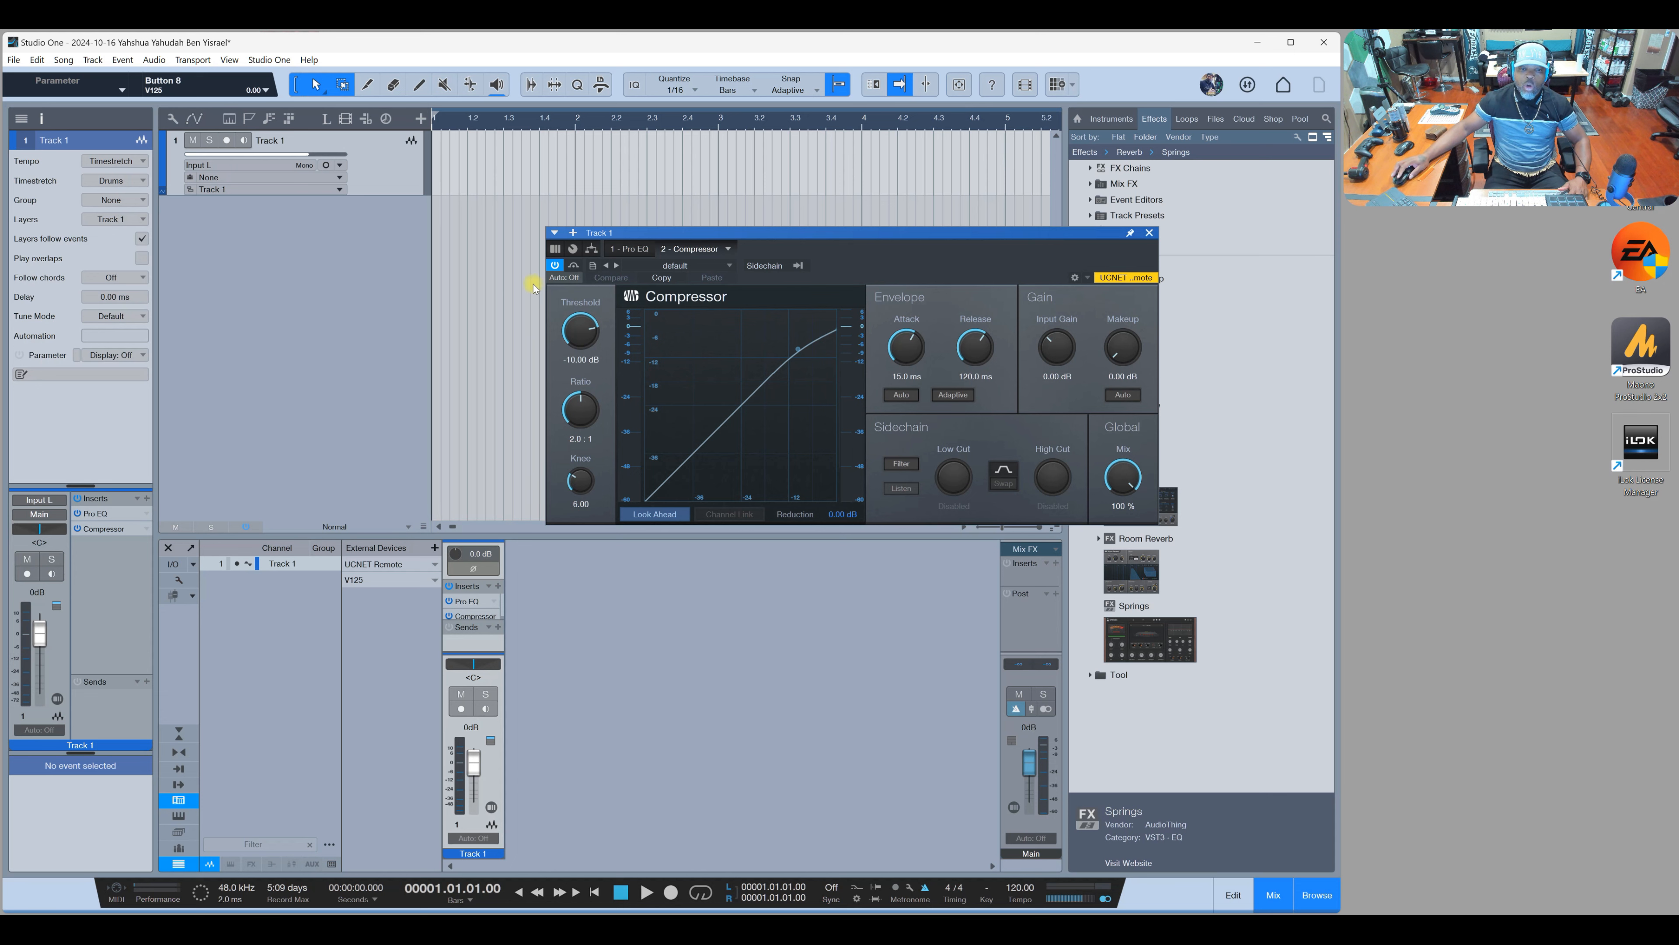
left_click(1150, 232)
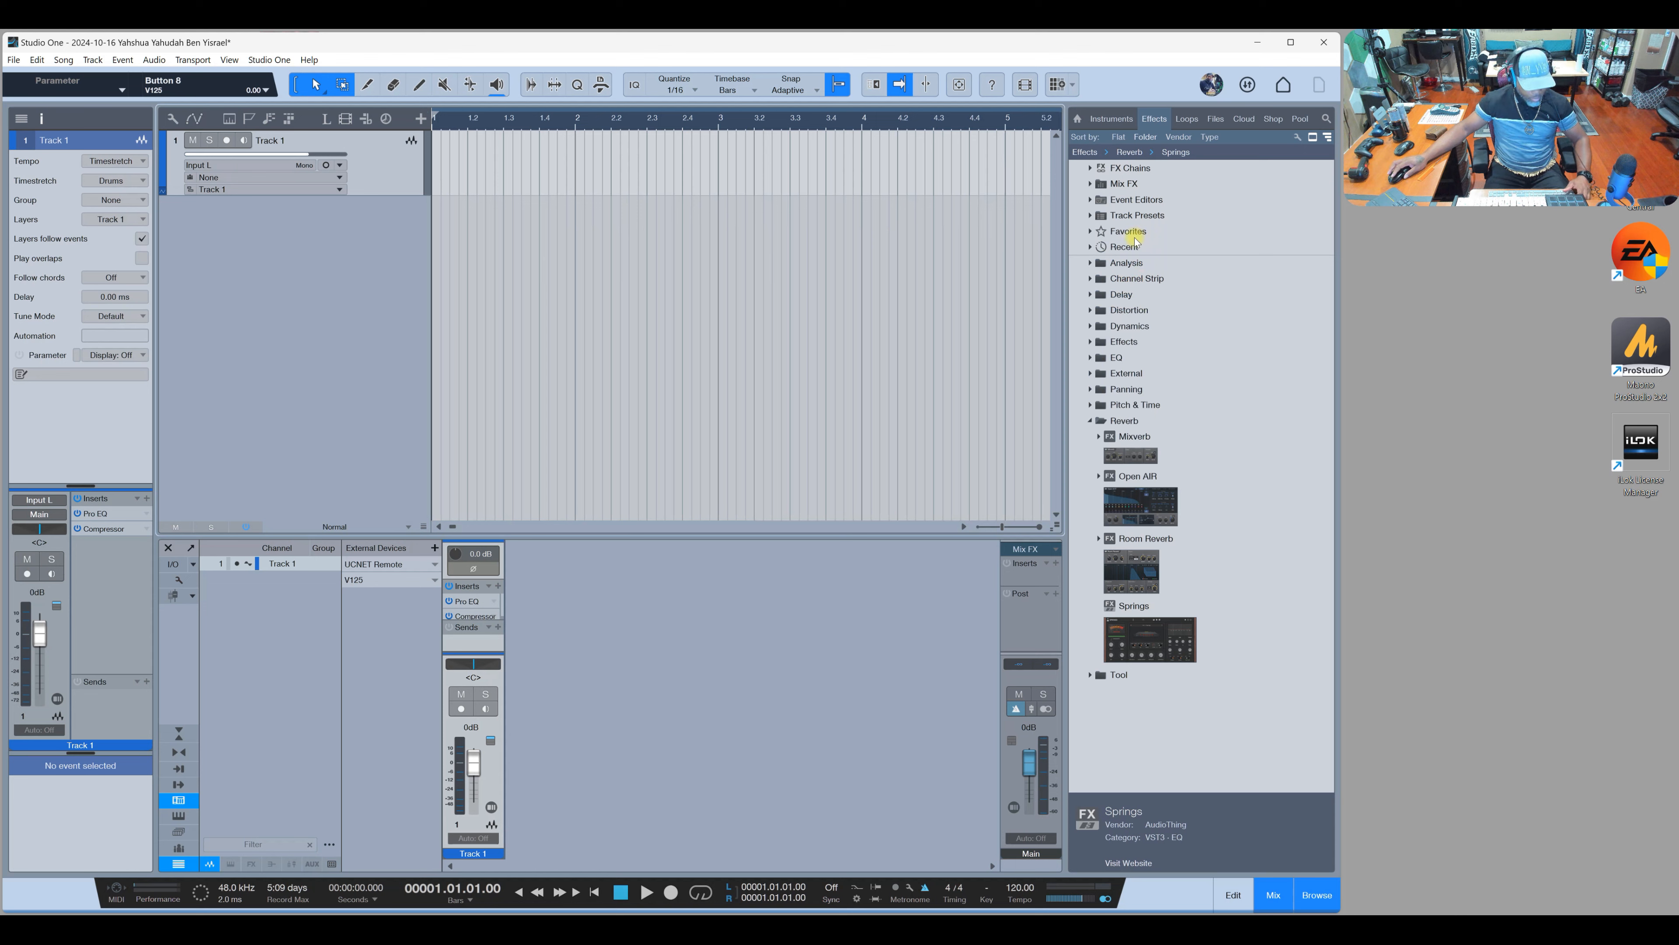
Step: Demonstrate showing and hiding the console, the Compressor's editor and Track 1's channel editor
key("F3")
key("F3")
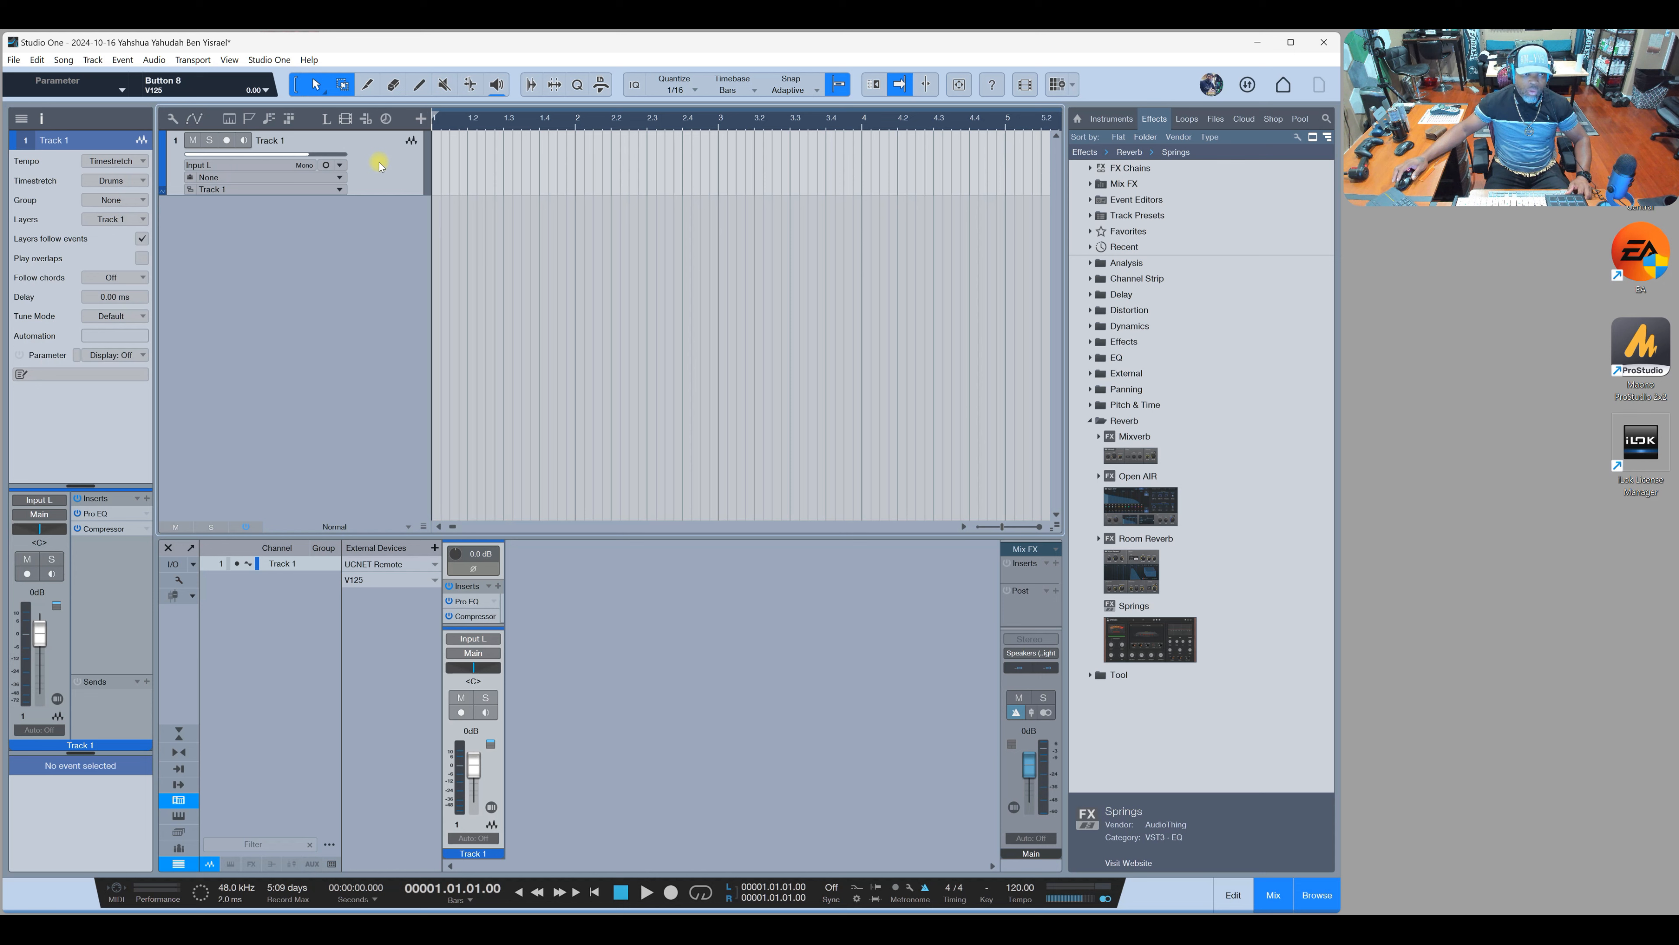
key("F11")
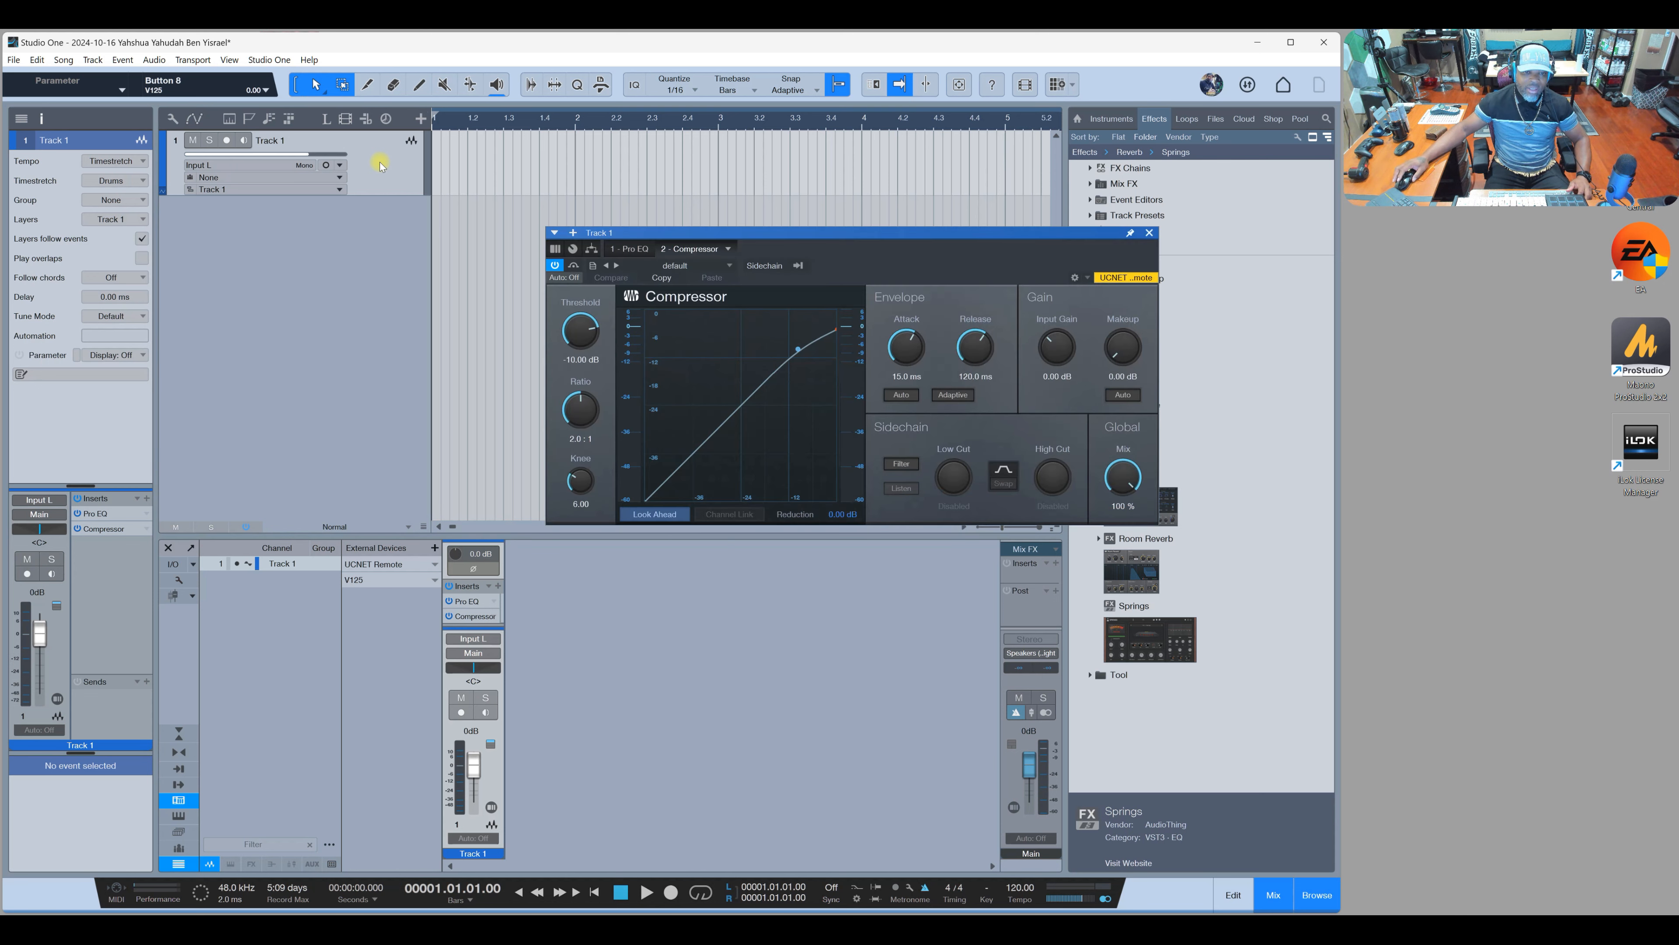
left_click(1150, 232)
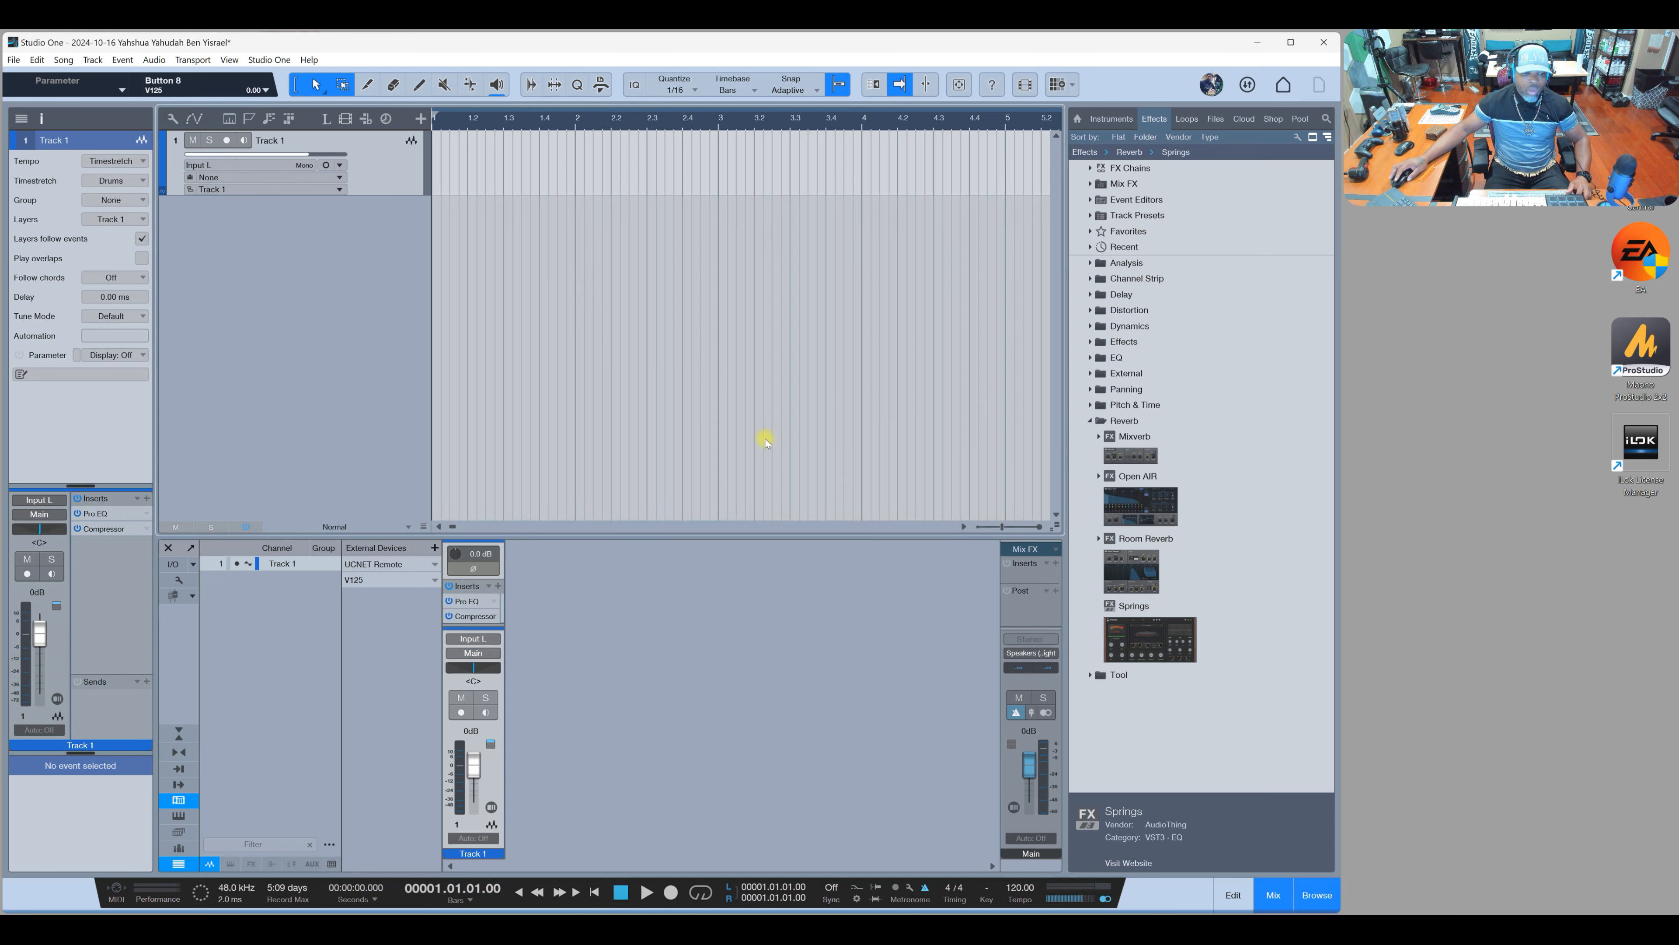
left_click(491, 808)
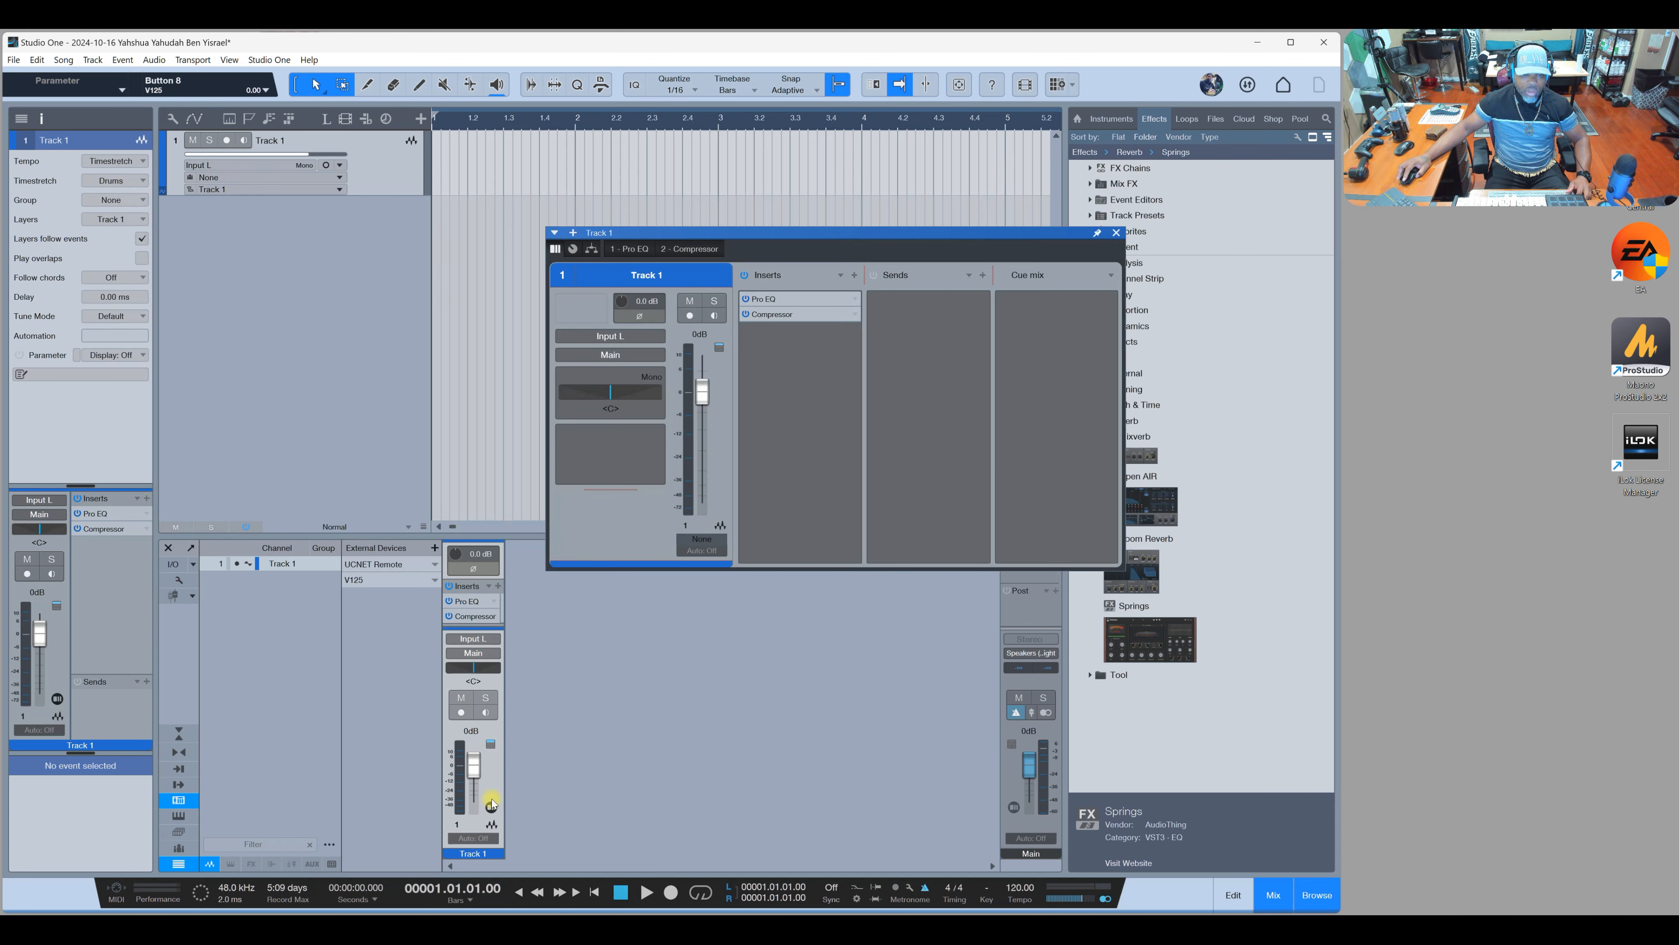
left_click(1115, 232)
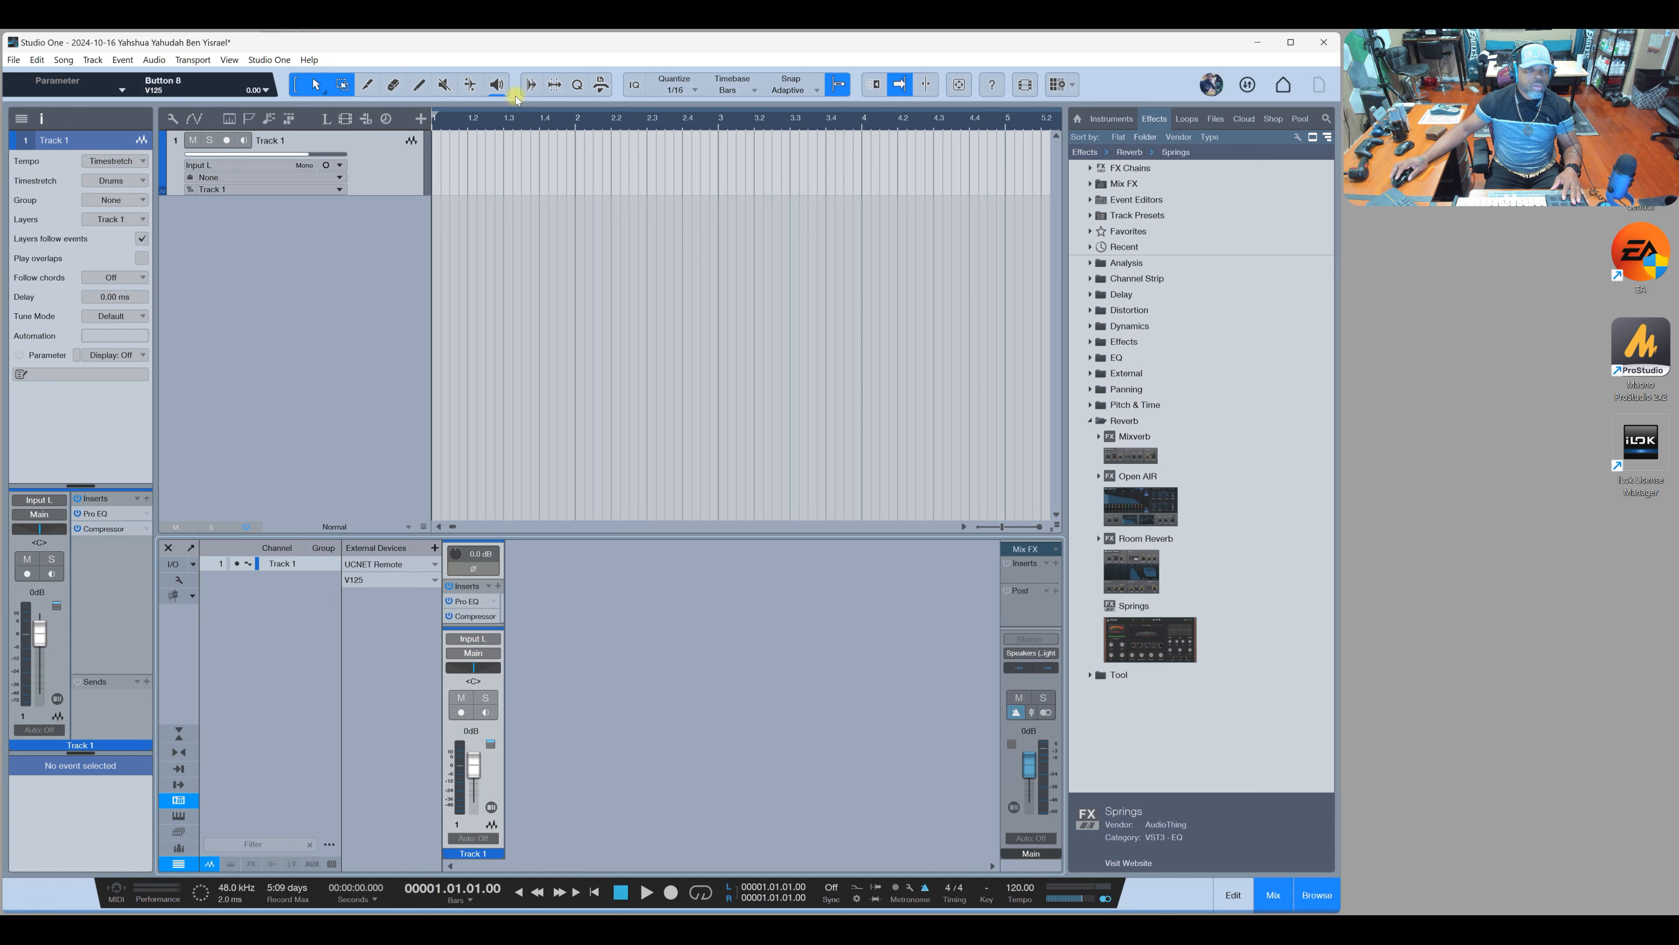
Step: Show the macro toolbar and load Alpine Desk as the Main channel's Mix FX
left_click(601, 89)
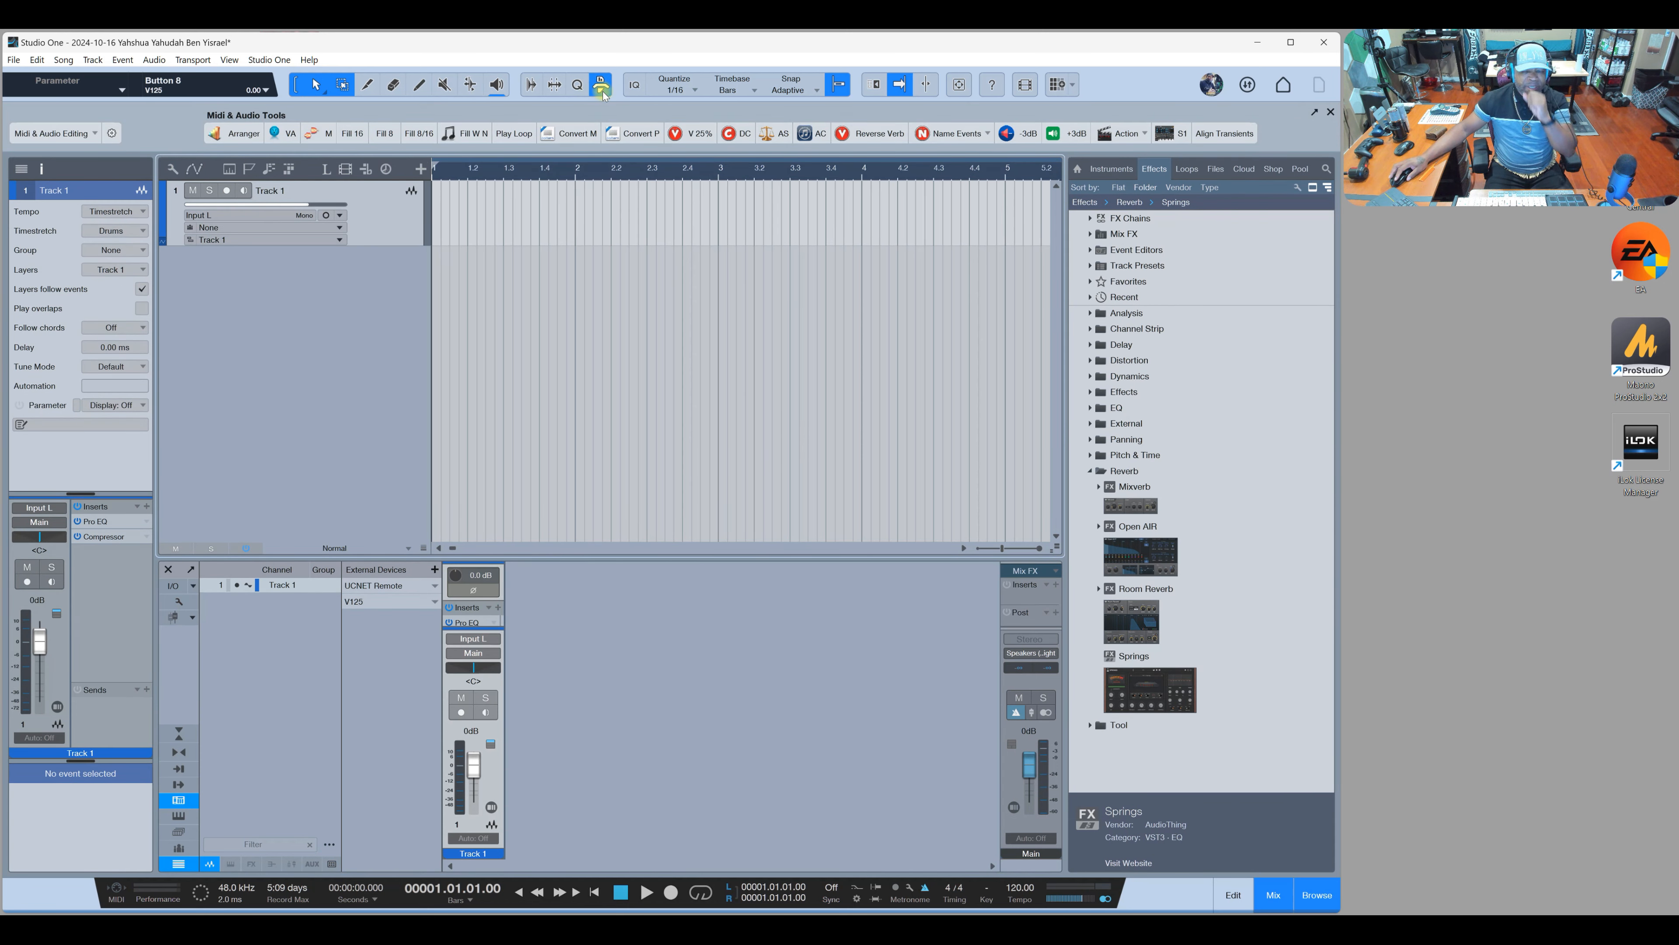
left_click(1056, 570)
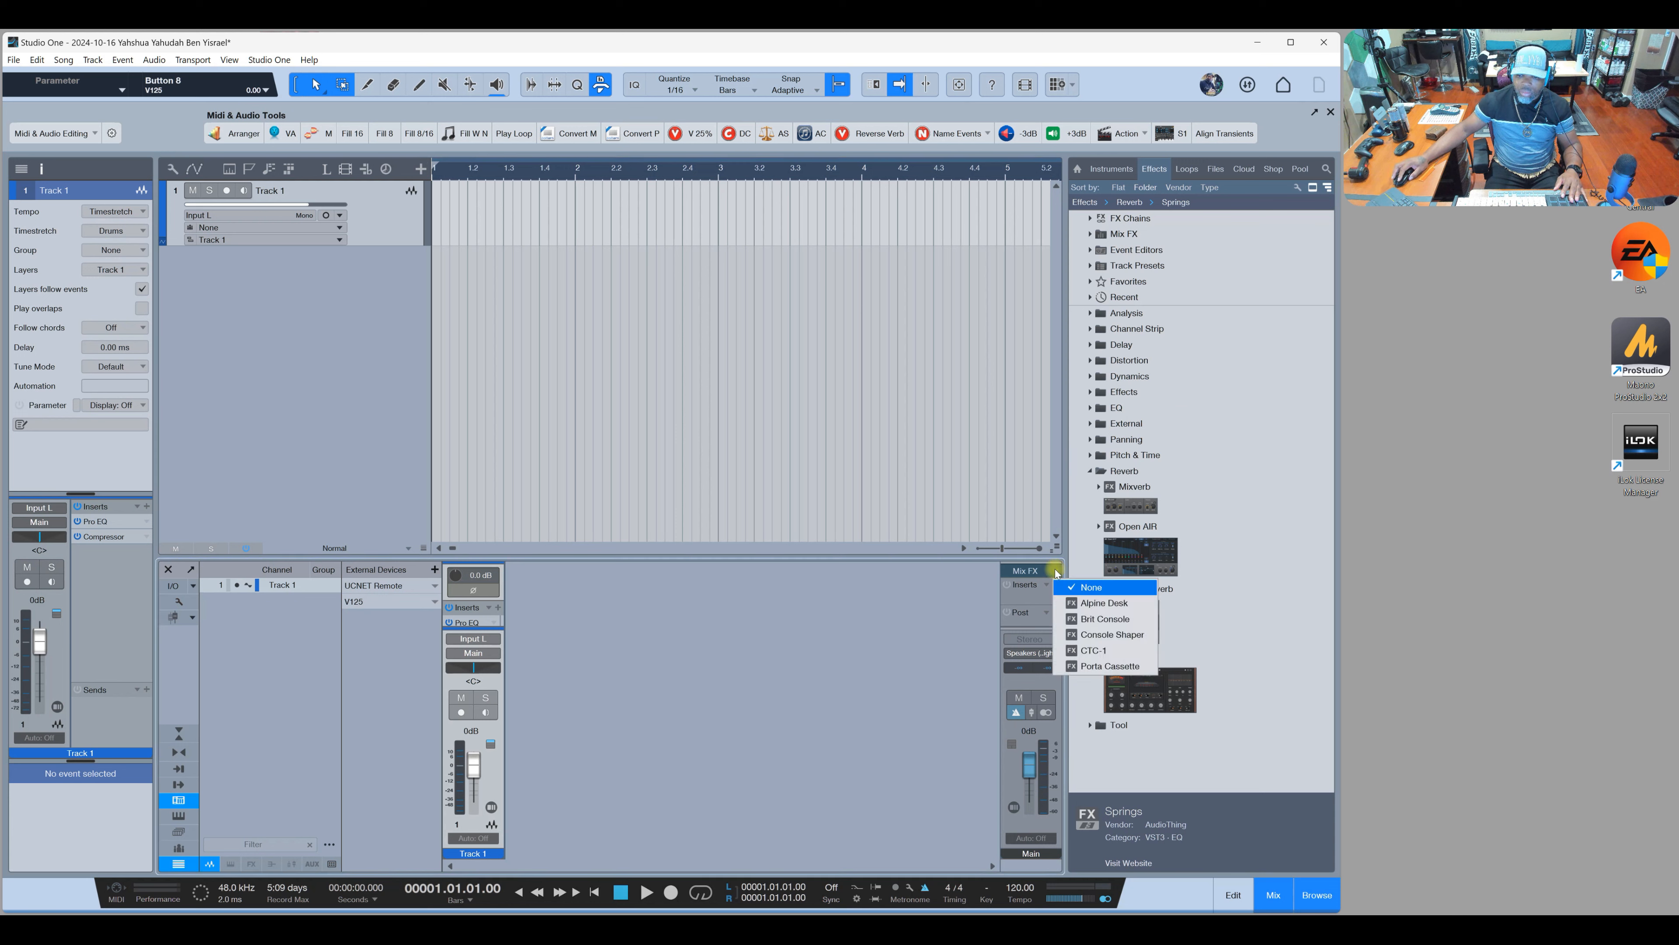
left_click(1091, 603)
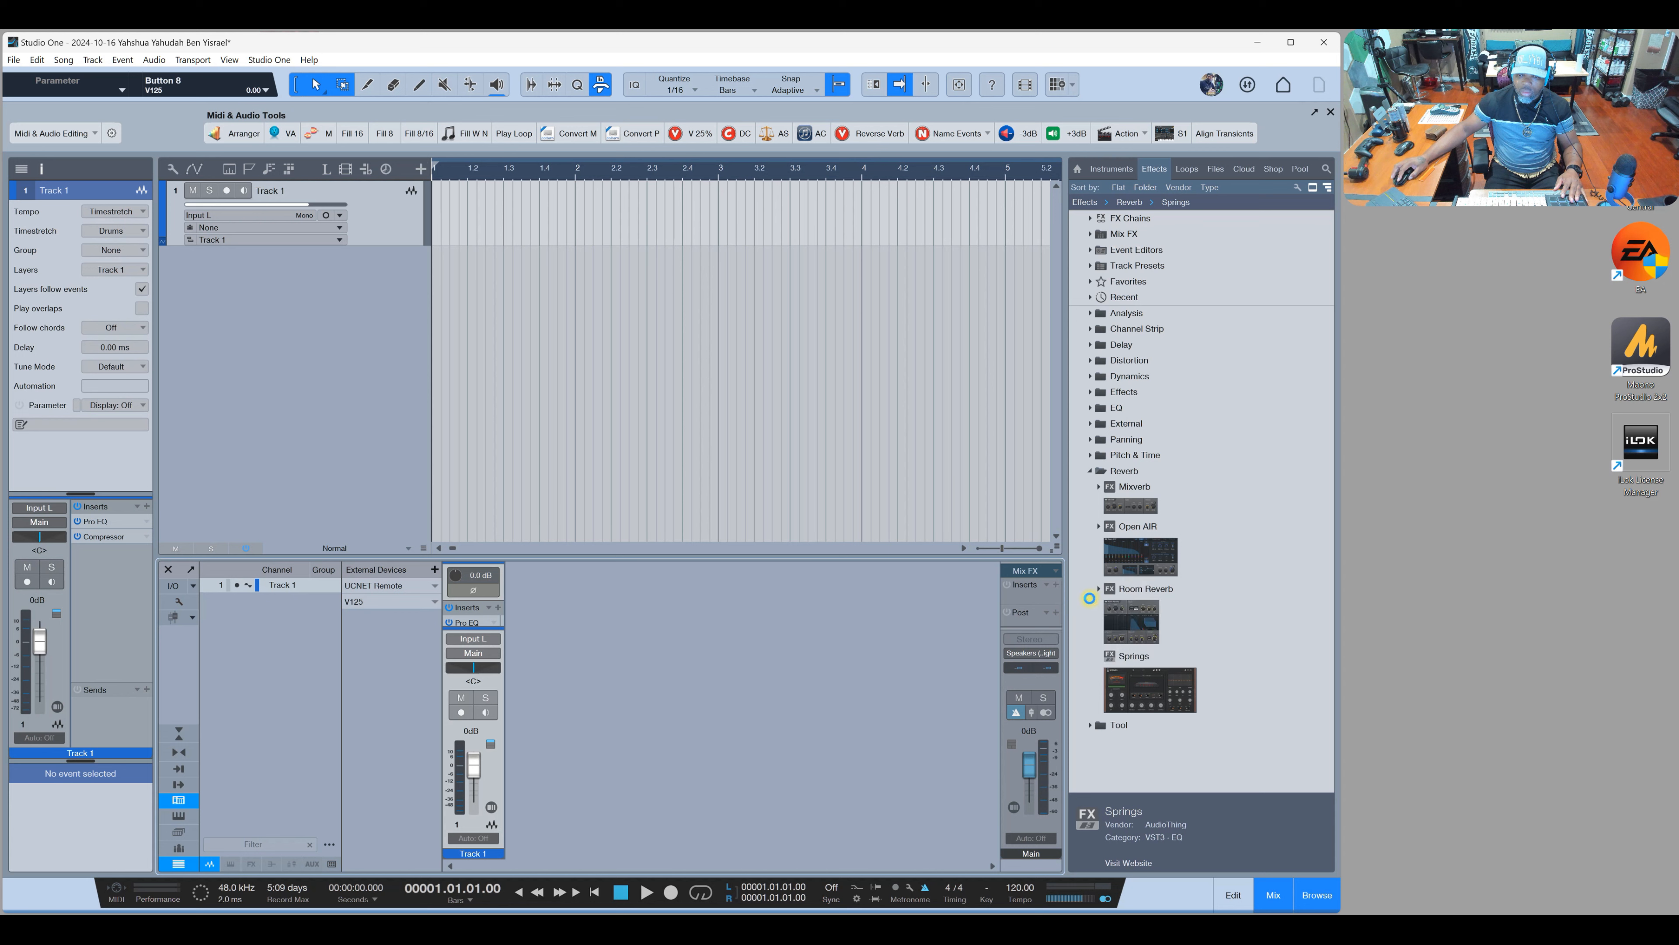
Step: Examine the V125 assignment options of Alpine Desk's Transformer, Crosstalk, Noise and Drive knobs
right_click(998, 369)
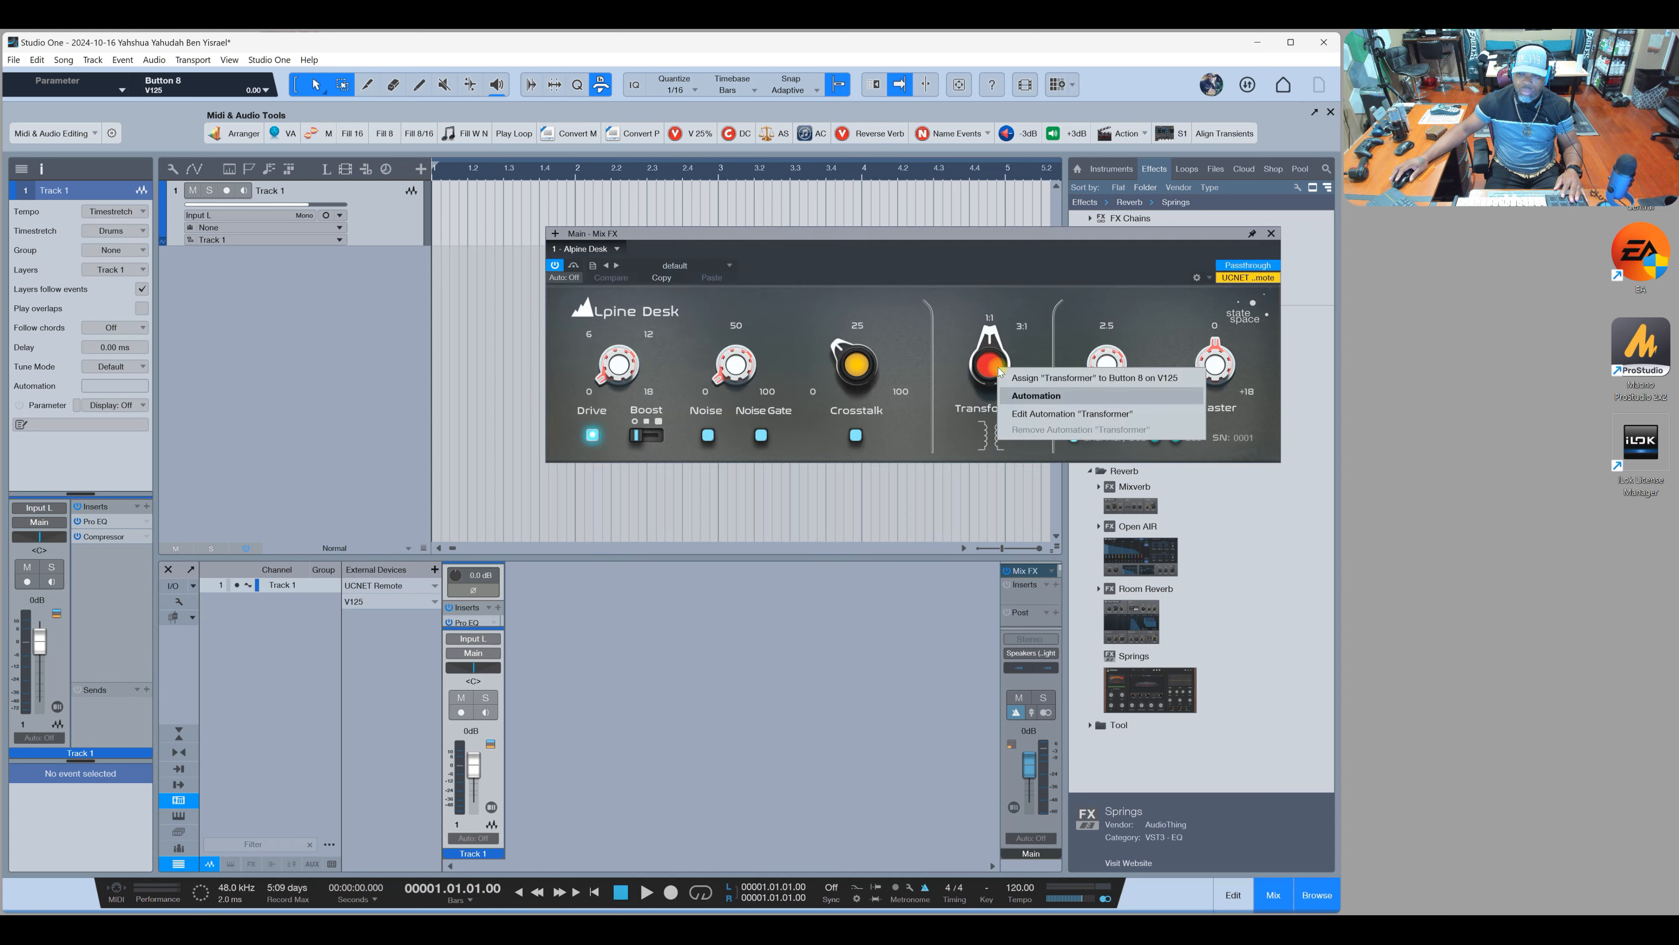
right_click(860, 367)
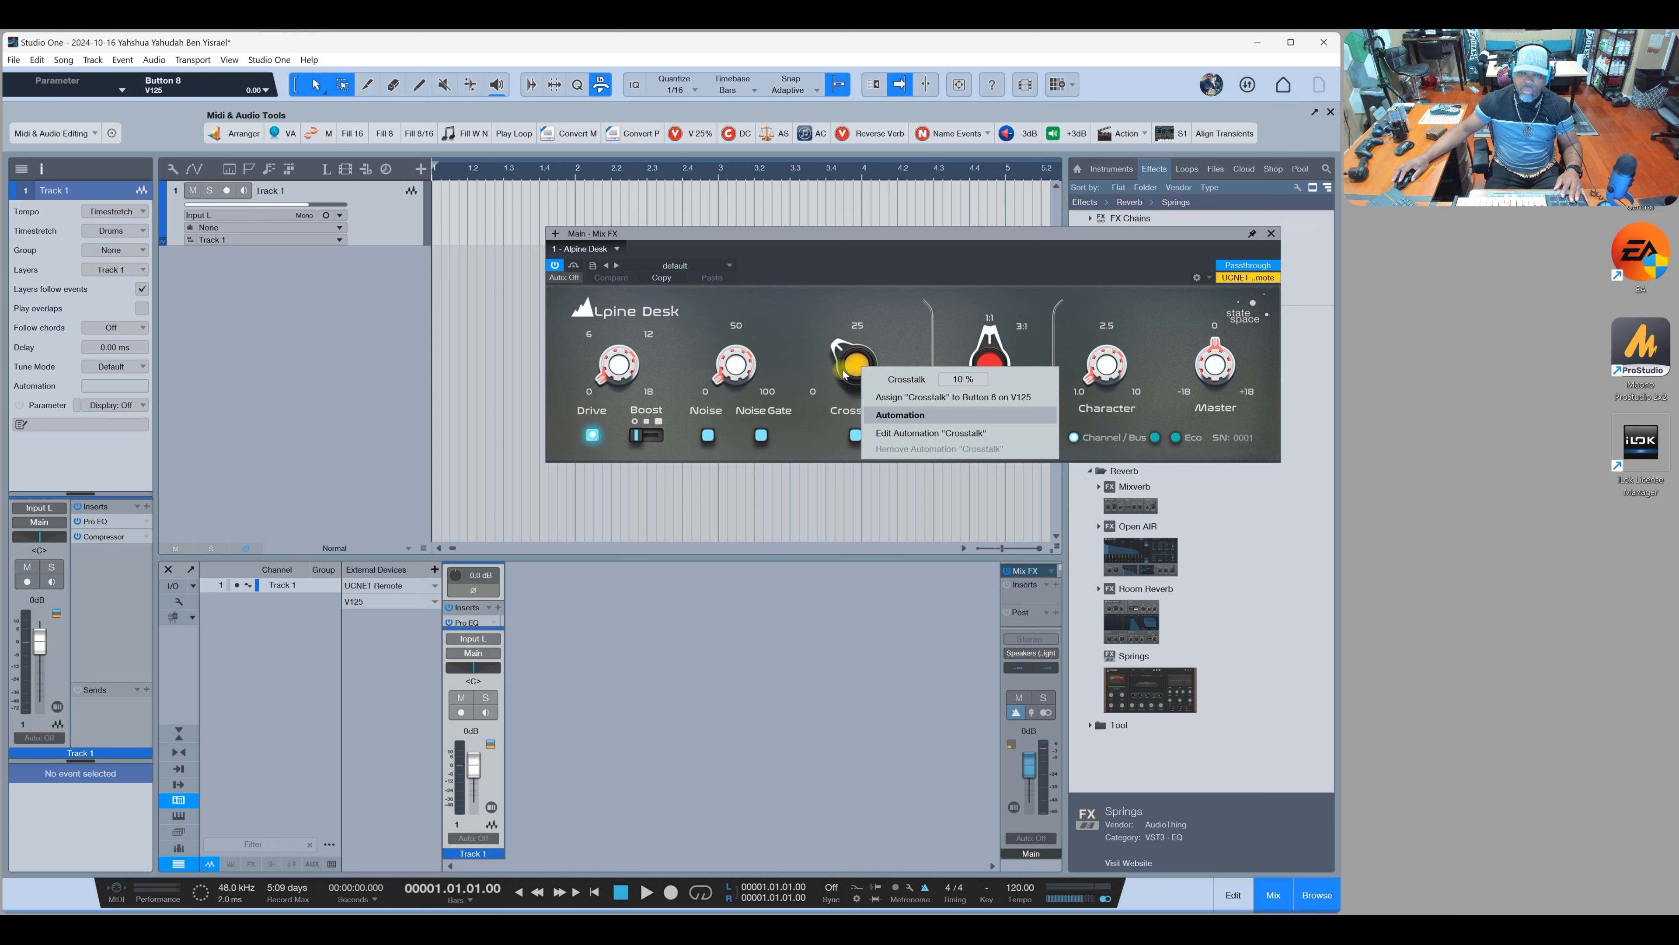
right_click(736, 364)
right_click(627, 367)
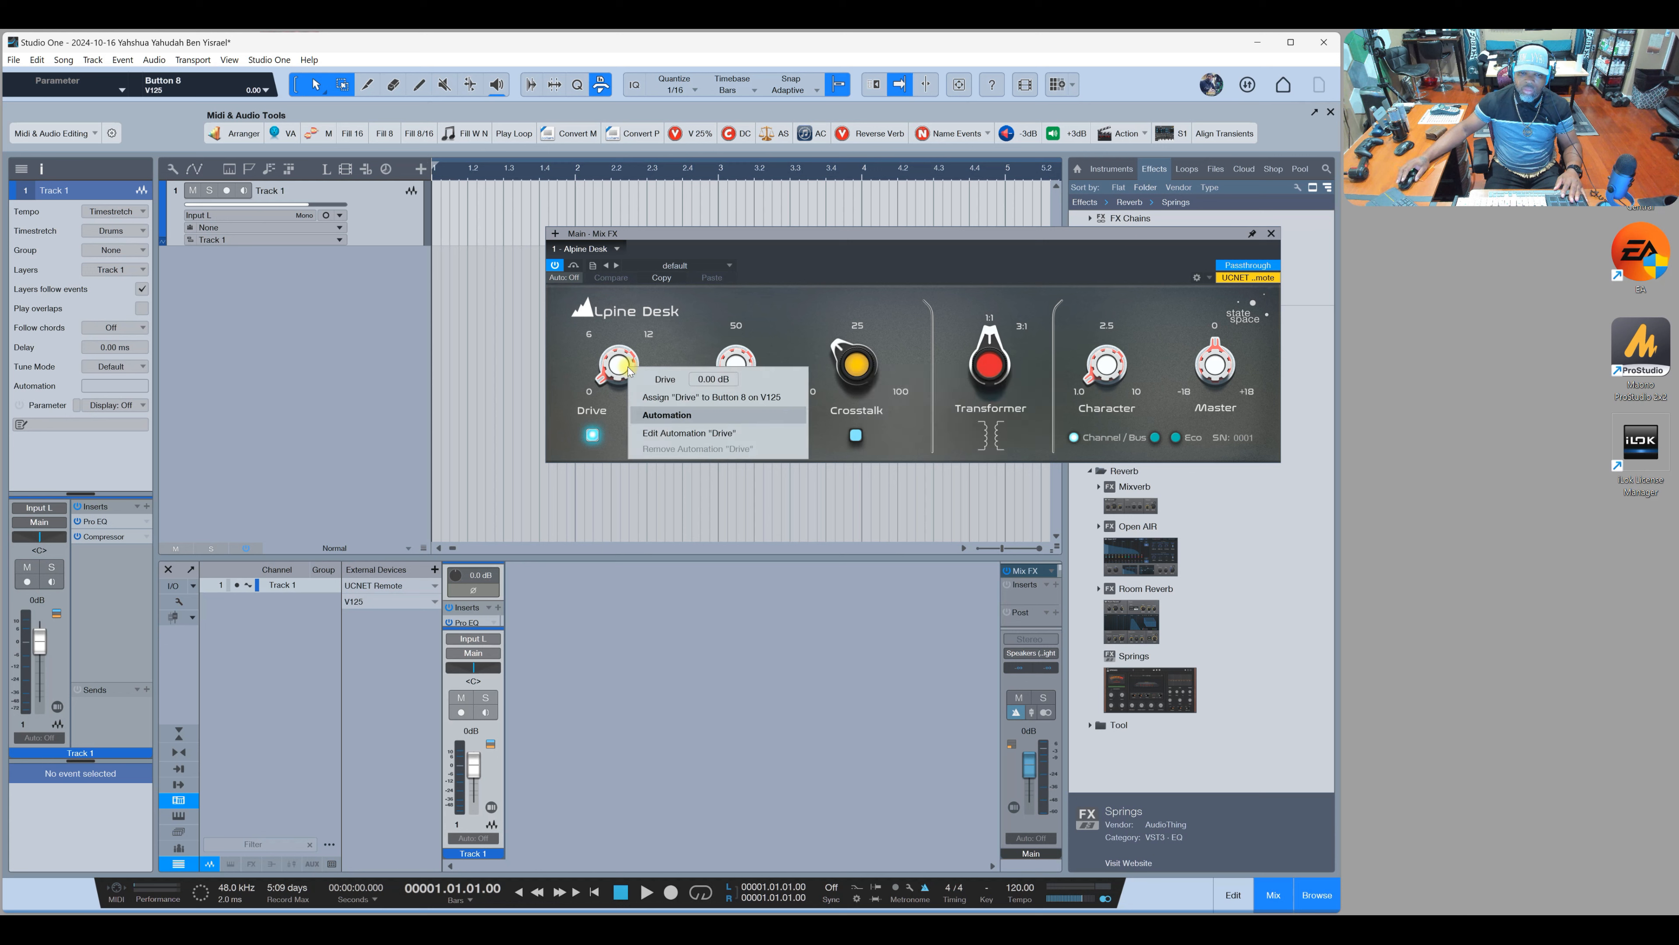
right_click(863, 363)
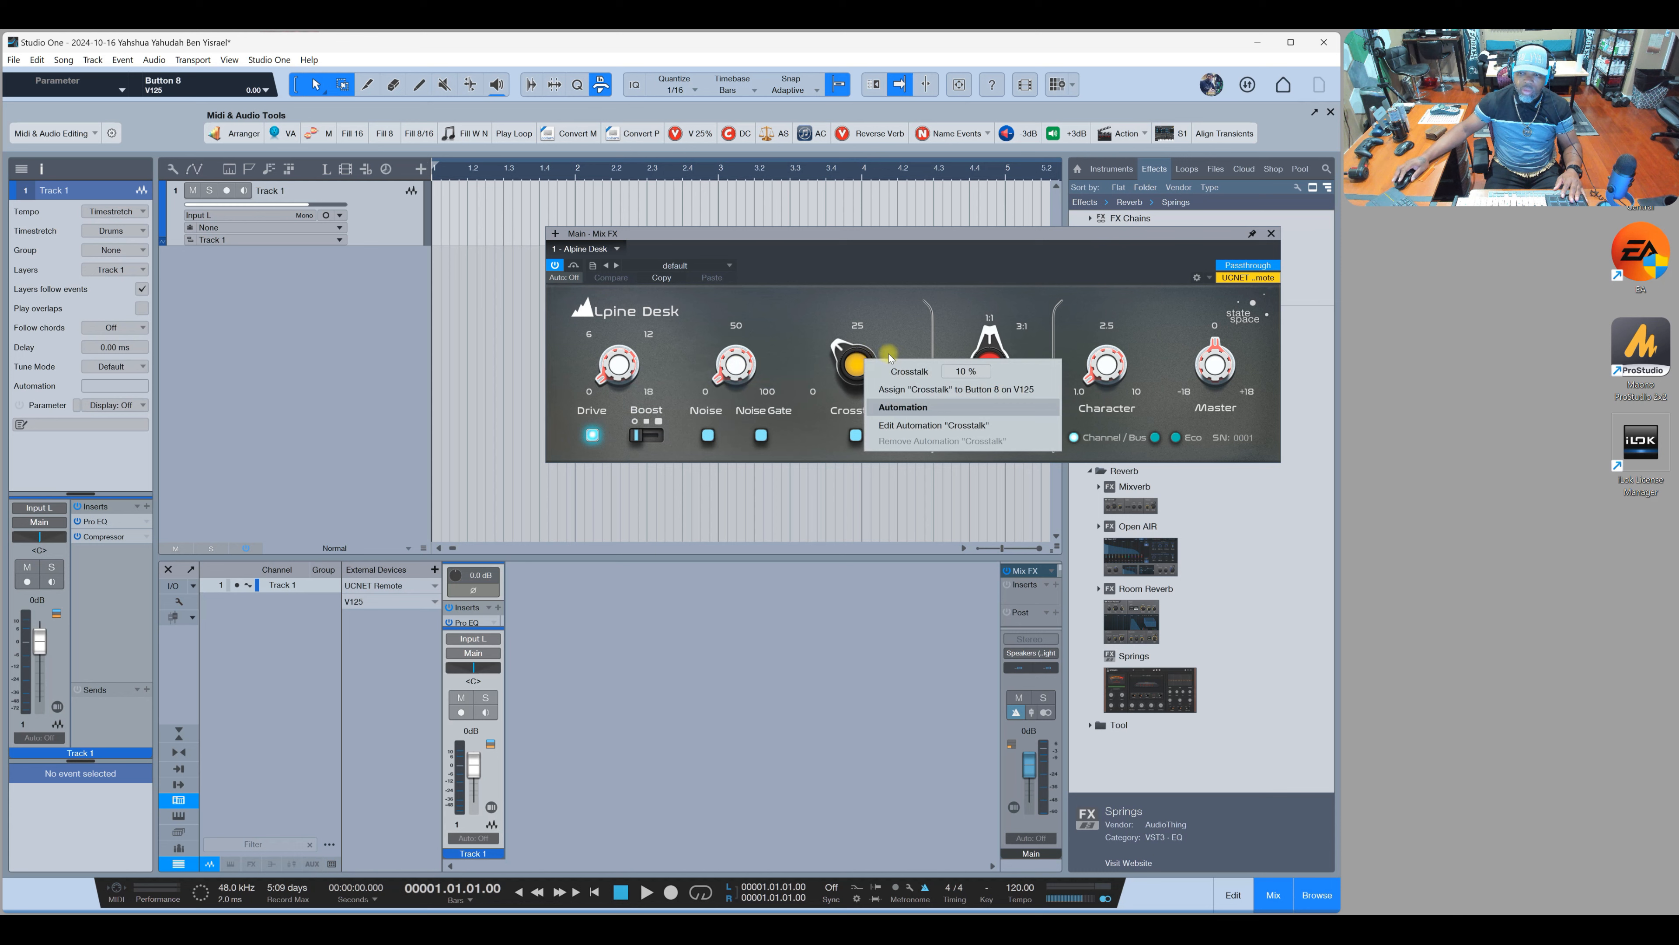
Step: Close the Alpine Desk editor and check the transport's Auto Punch control for assignment options
left_click(1271, 232)
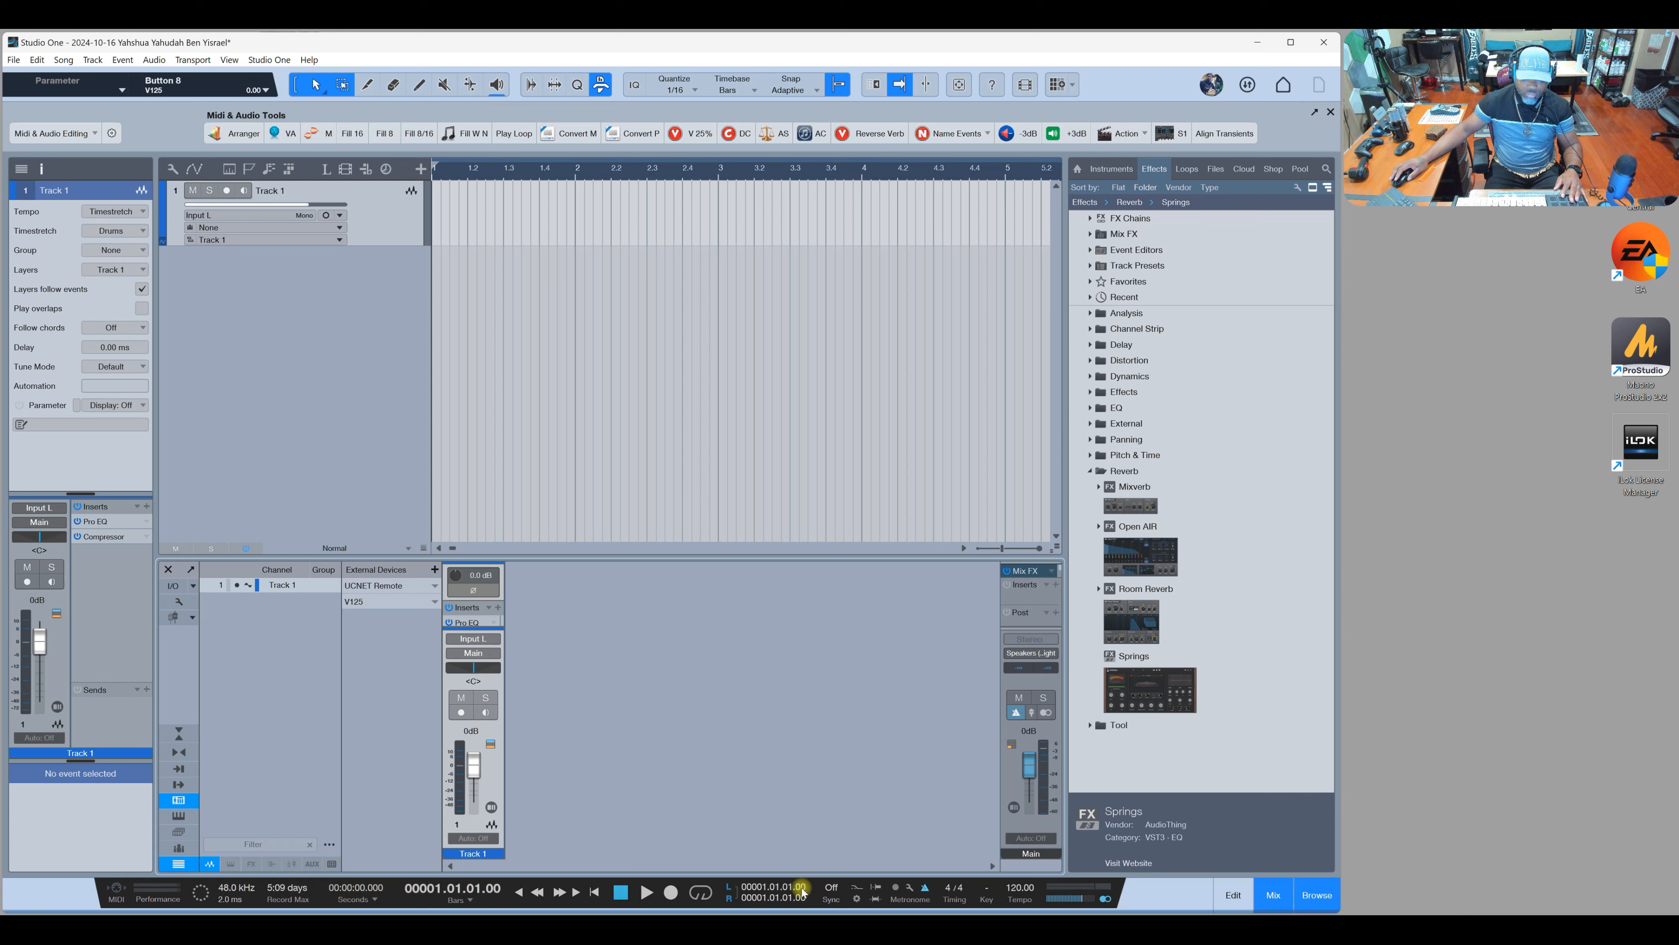
right_click(875, 902)
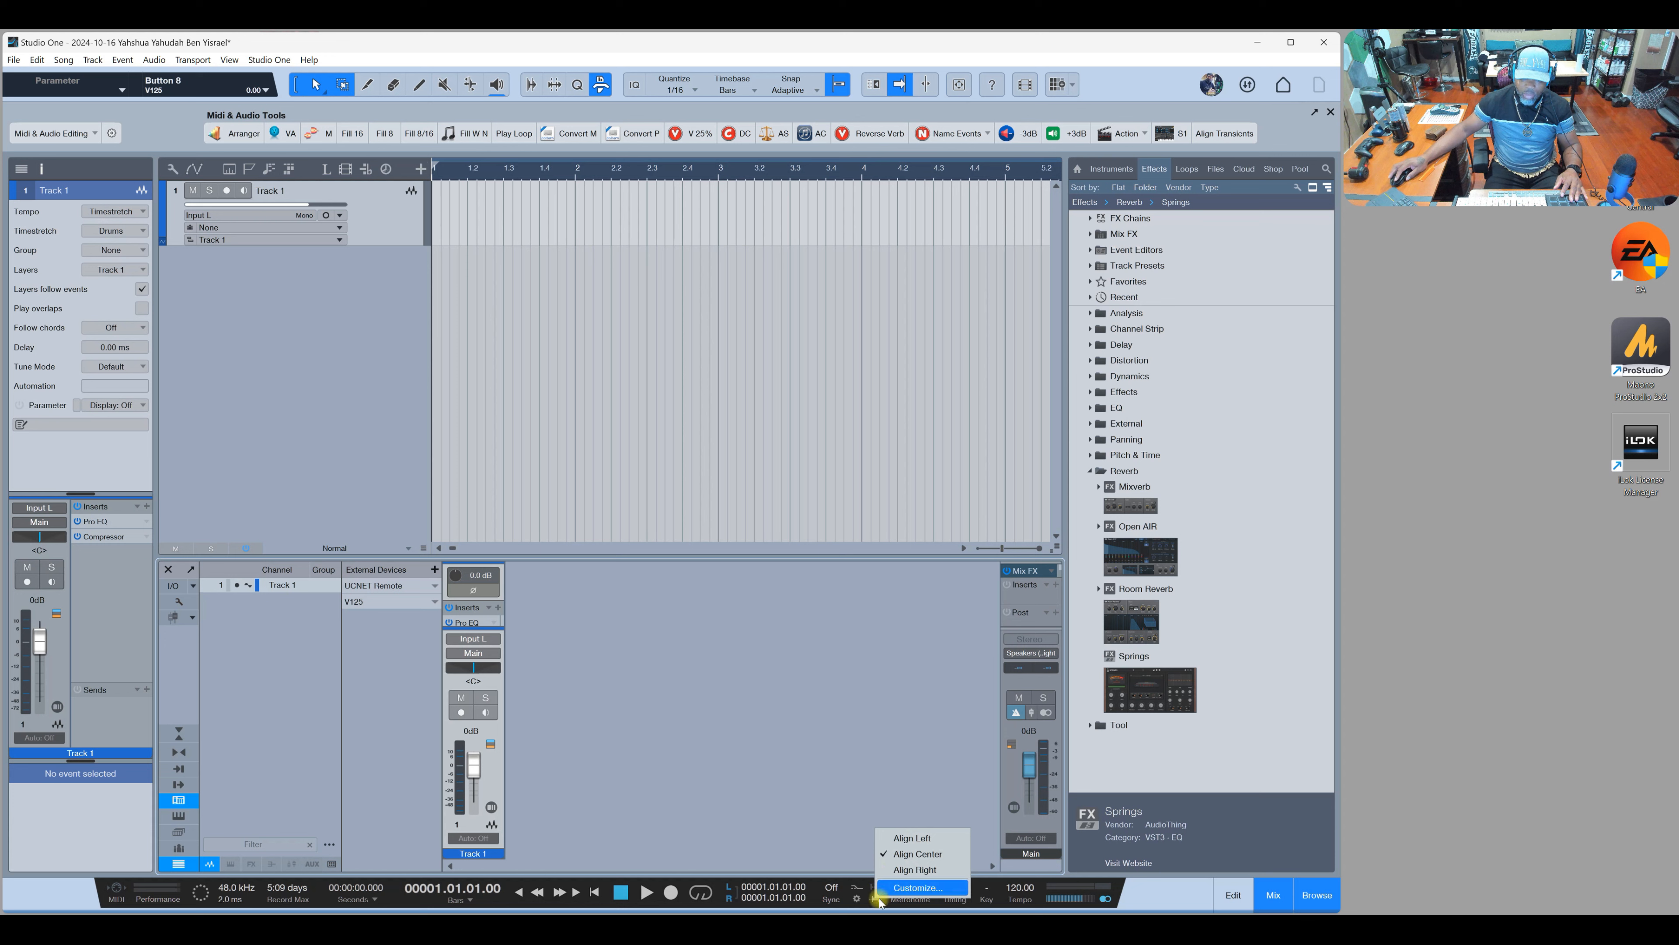
left_click(863, 853)
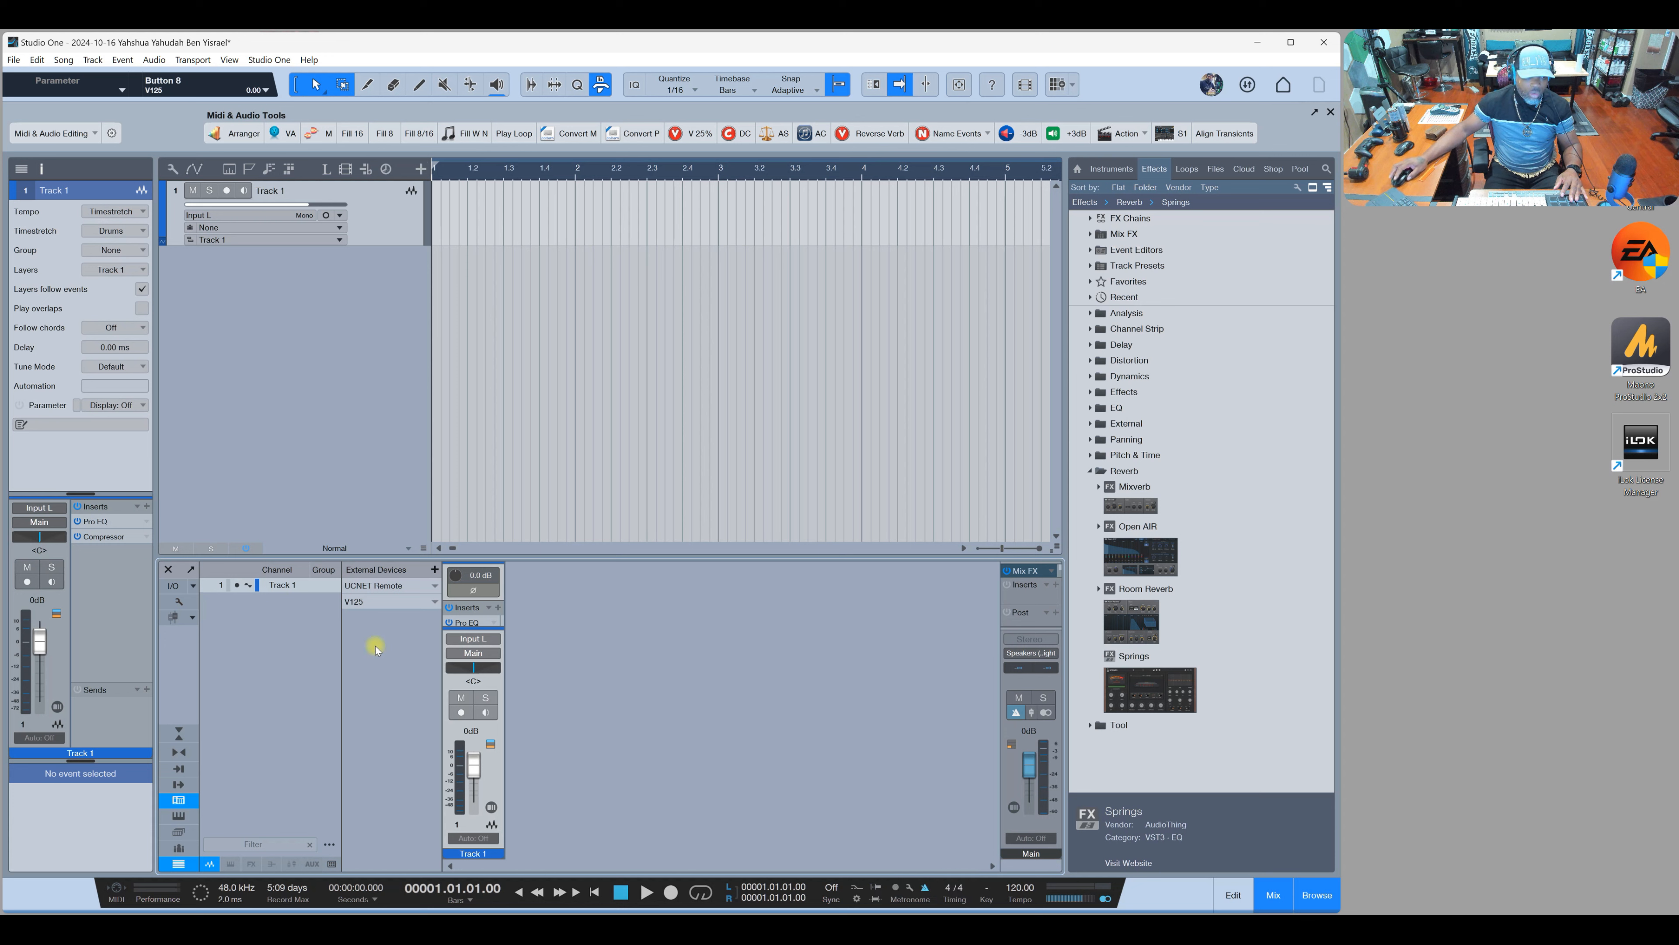
Step: Assign the Autopunch command to Button 6 in the V125 external device's control map, closing the map
left_click(433, 603)
left_click(456, 622)
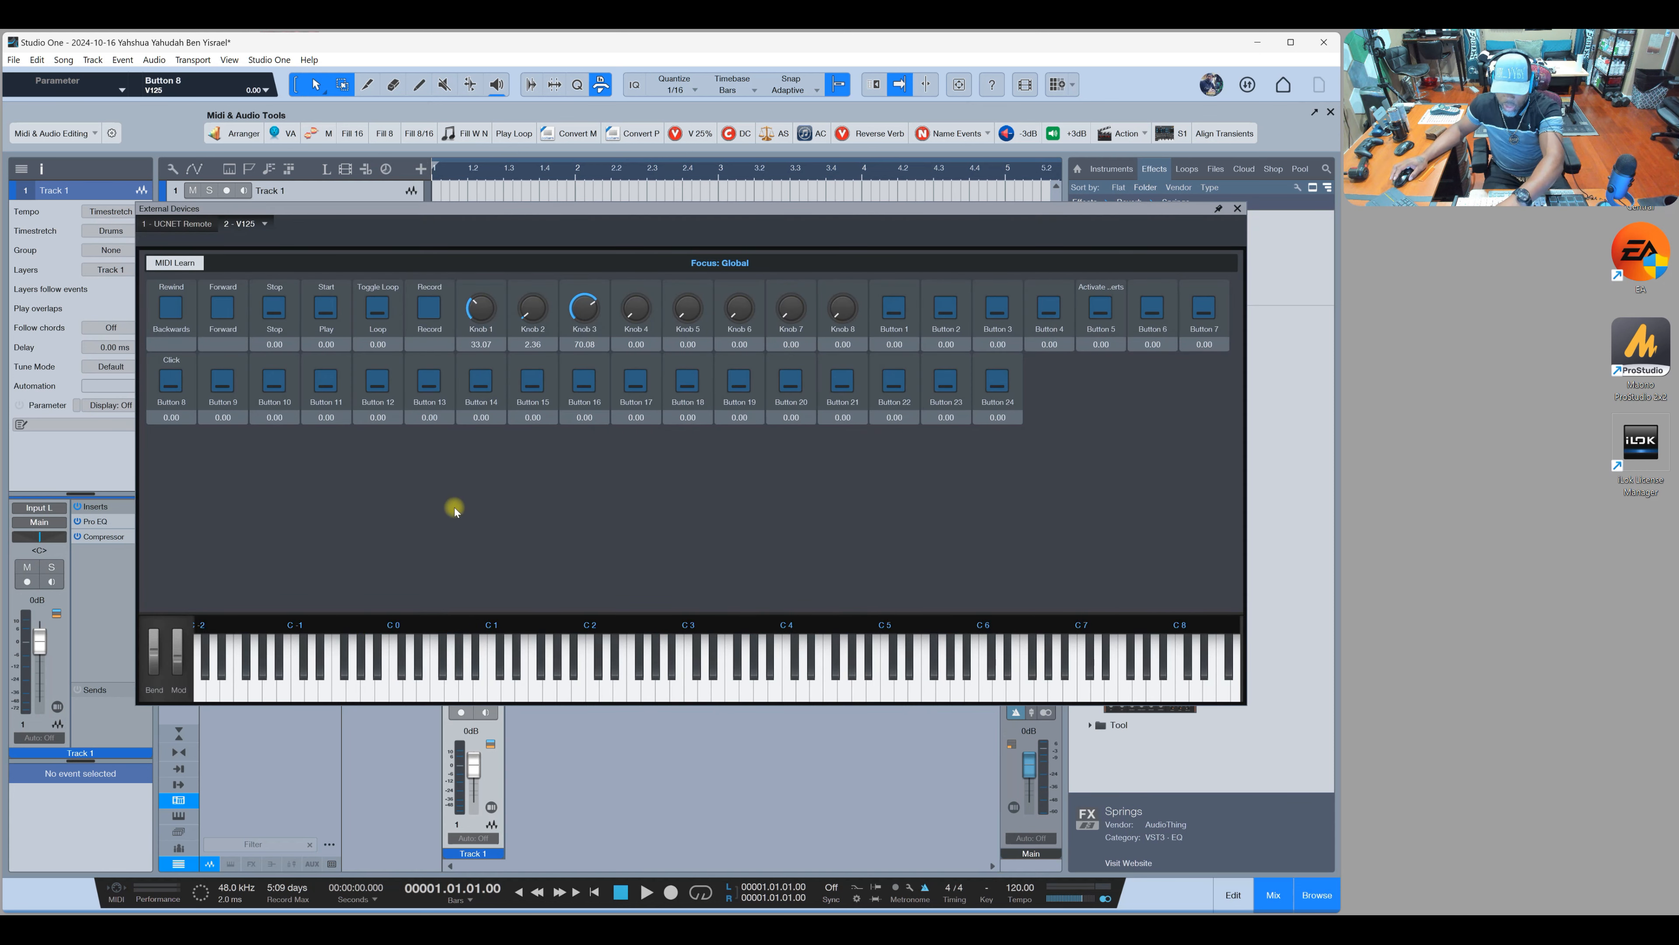
right_click(1154, 316)
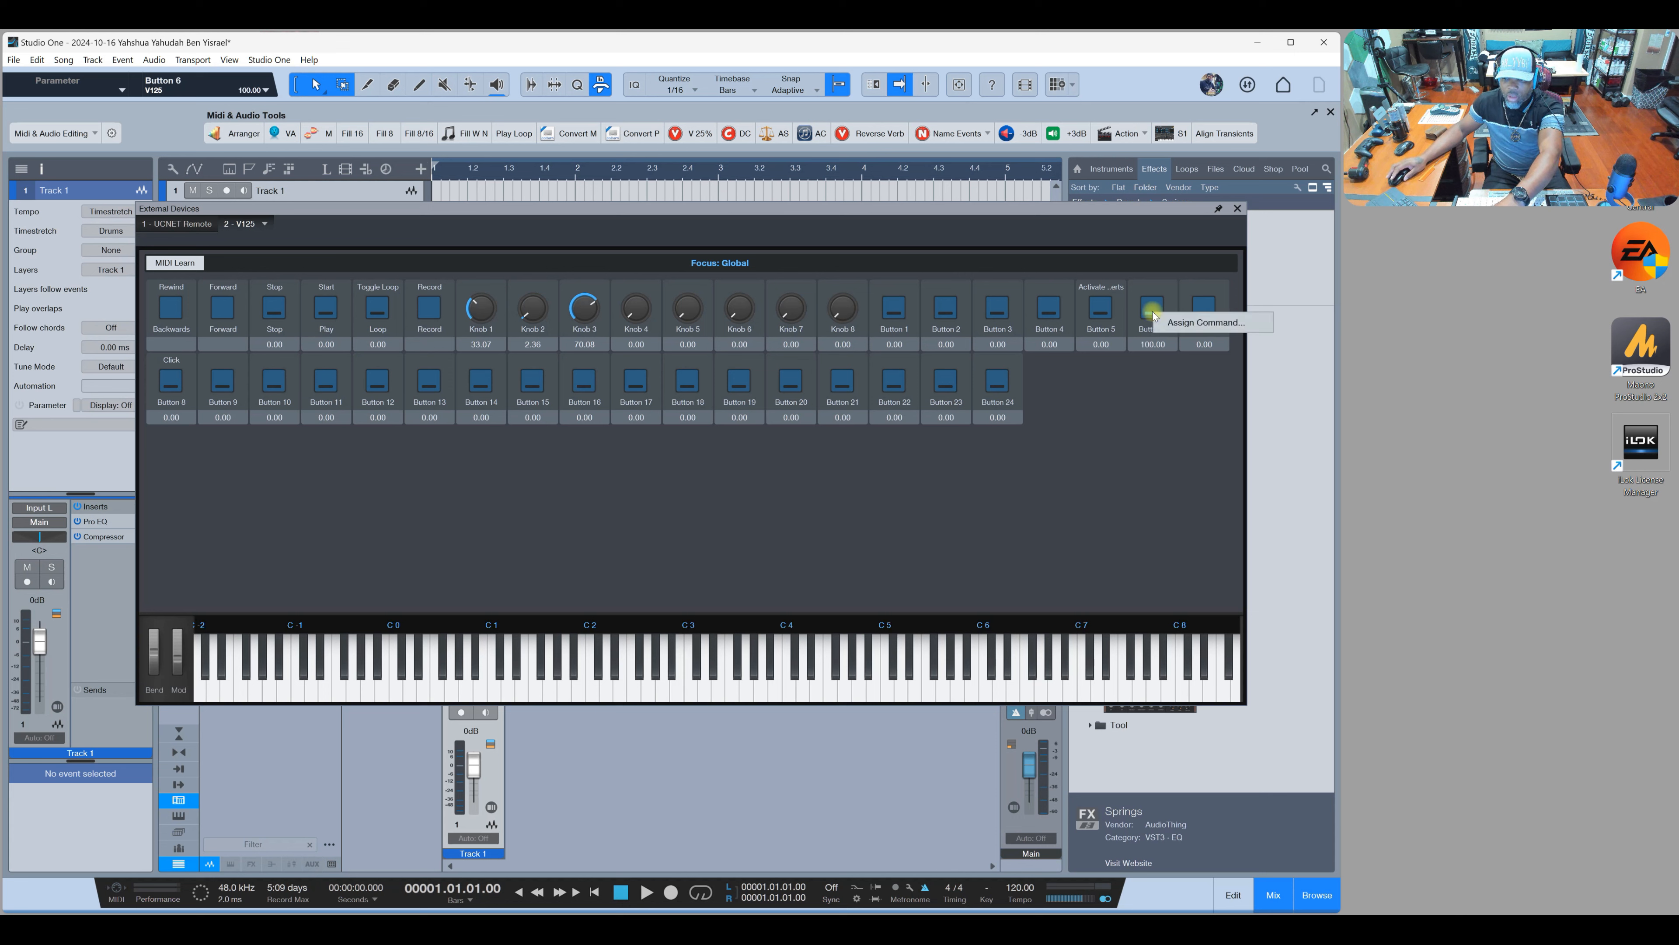
left_click(1197, 325)
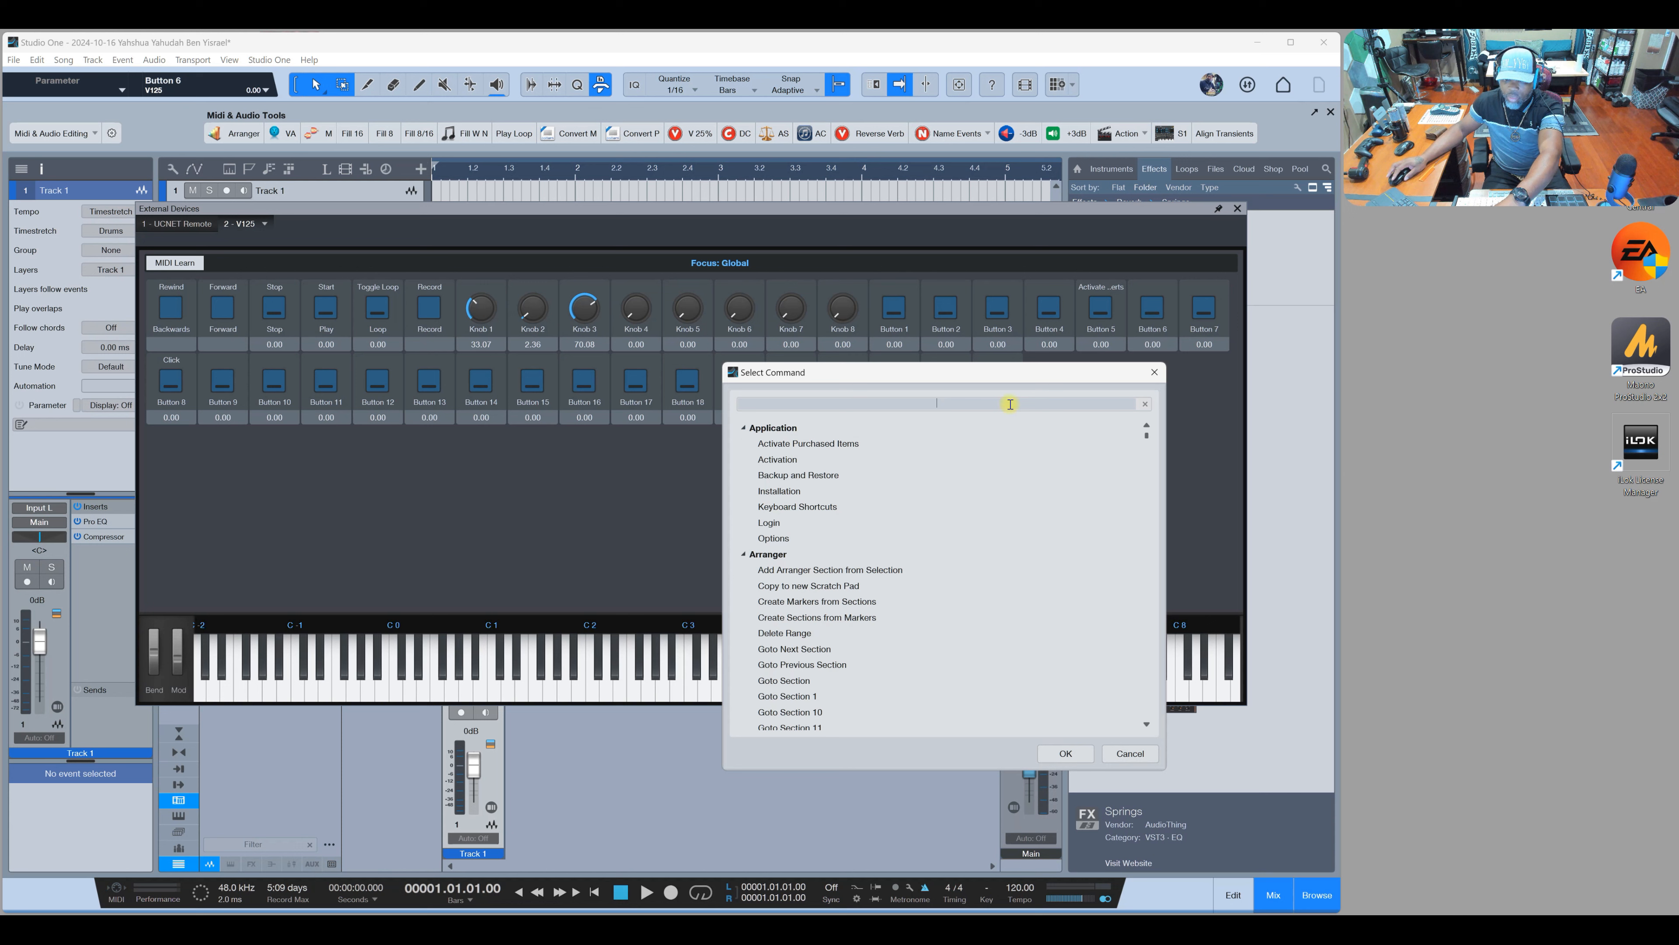
left_click(880, 402)
type("autopunch")
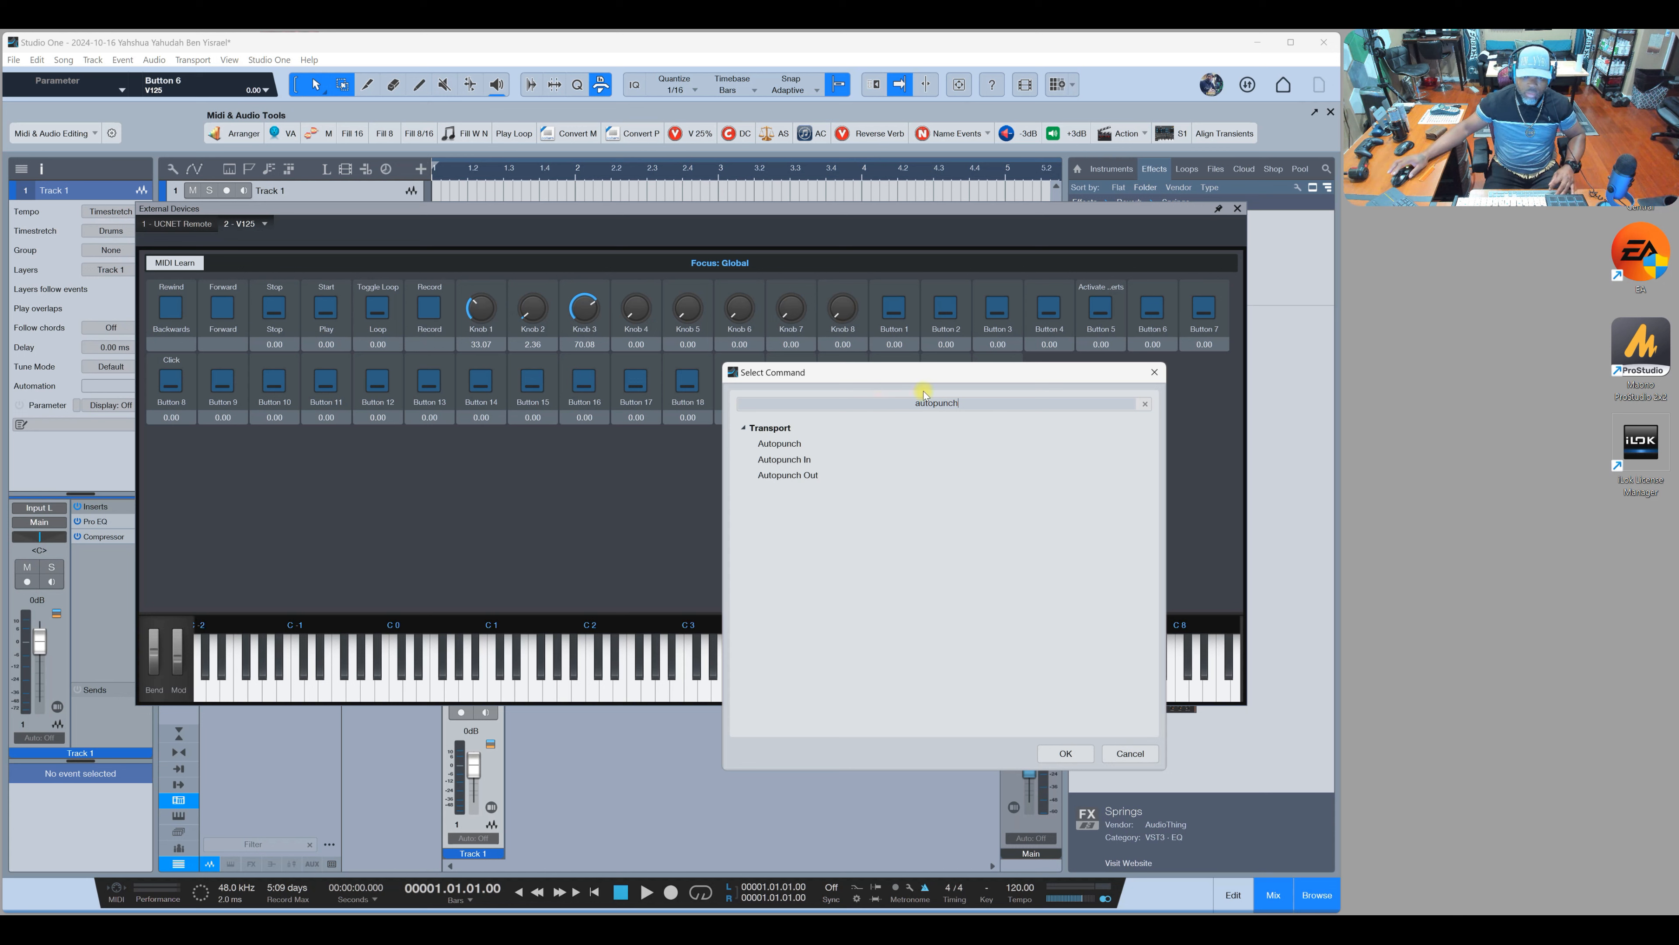
left_click(783, 445)
left_click(1067, 754)
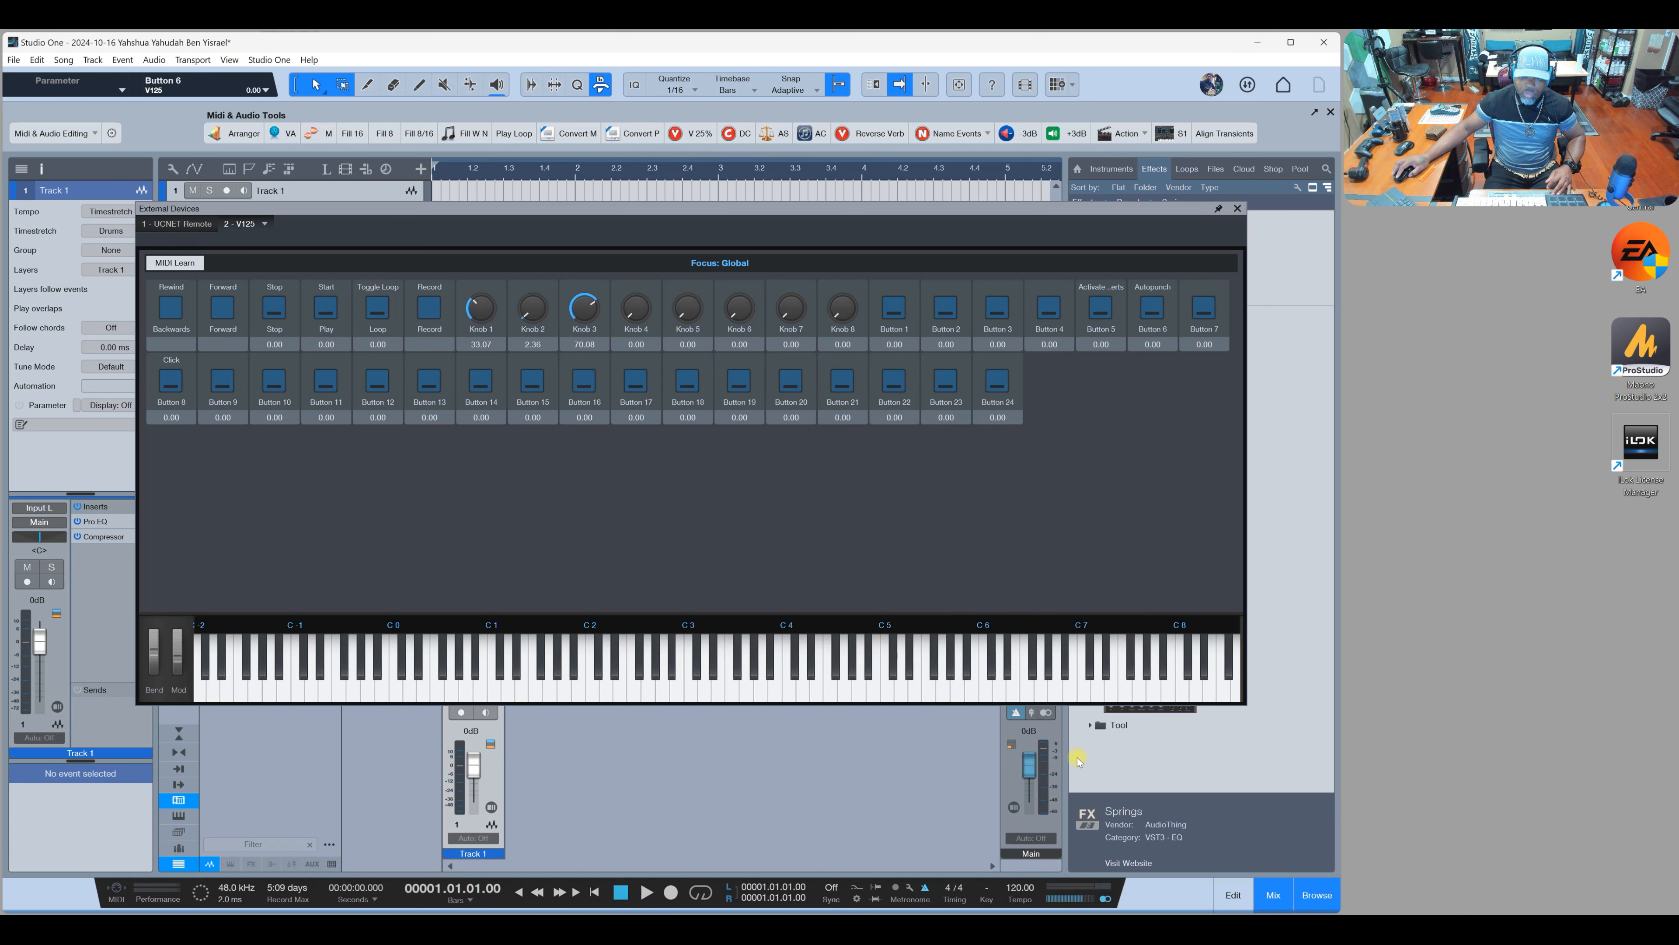
left_click(1237, 209)
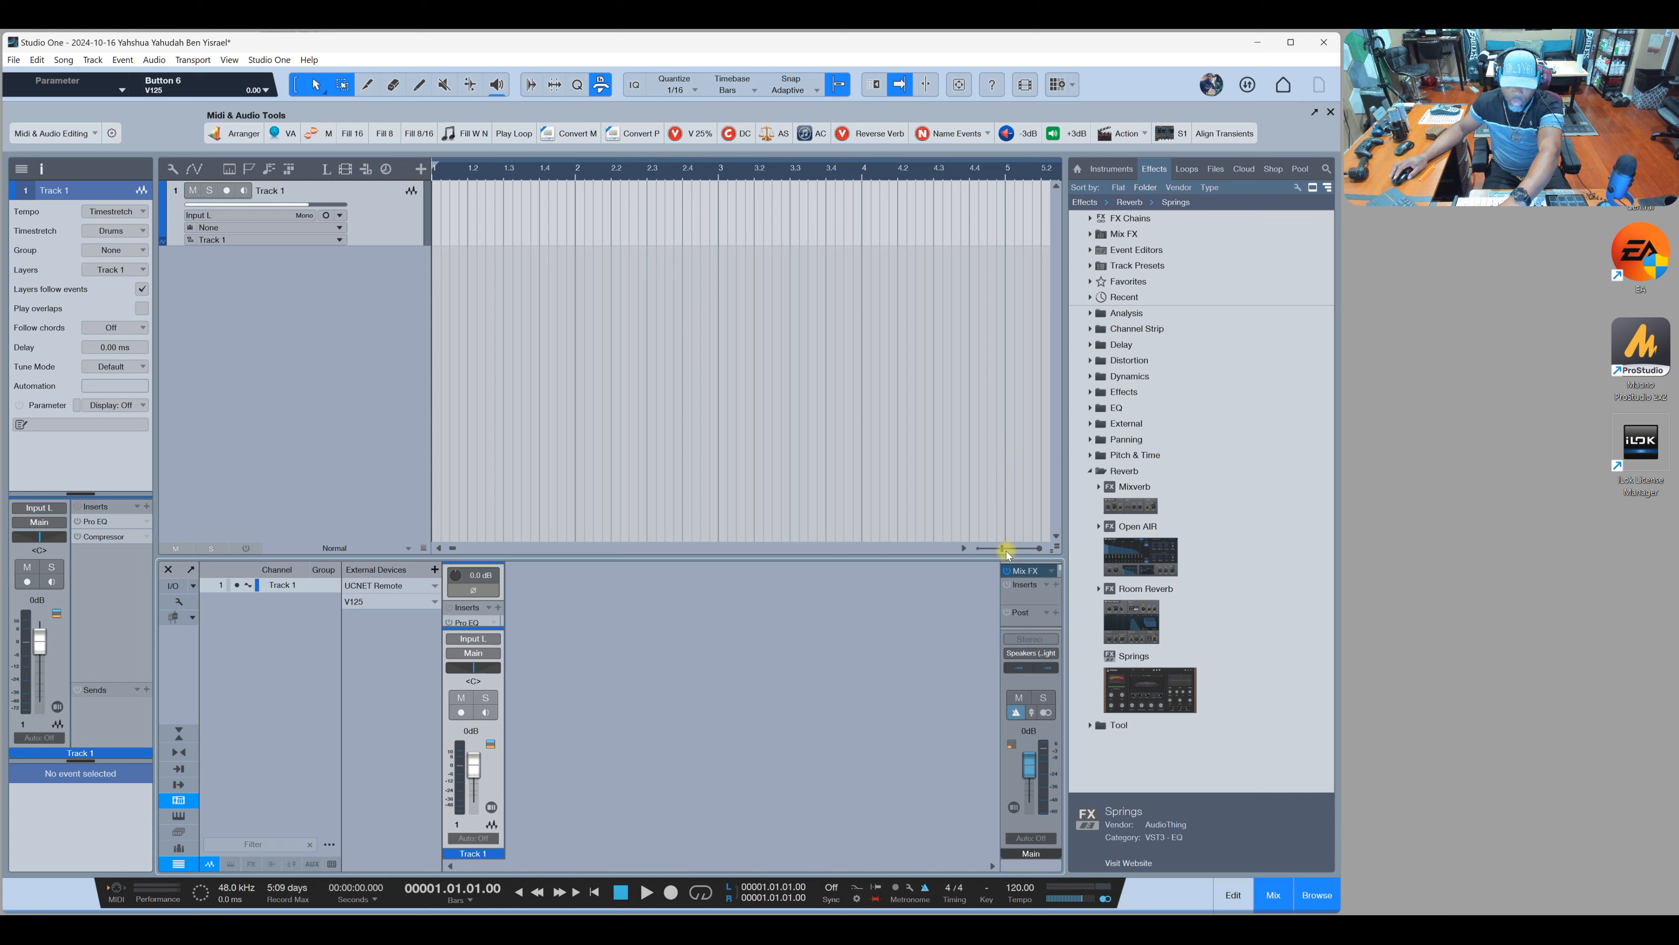
Step: Locate the Auto Punch toggle in the transport to demonstrate its button mapping
left_click(876, 898)
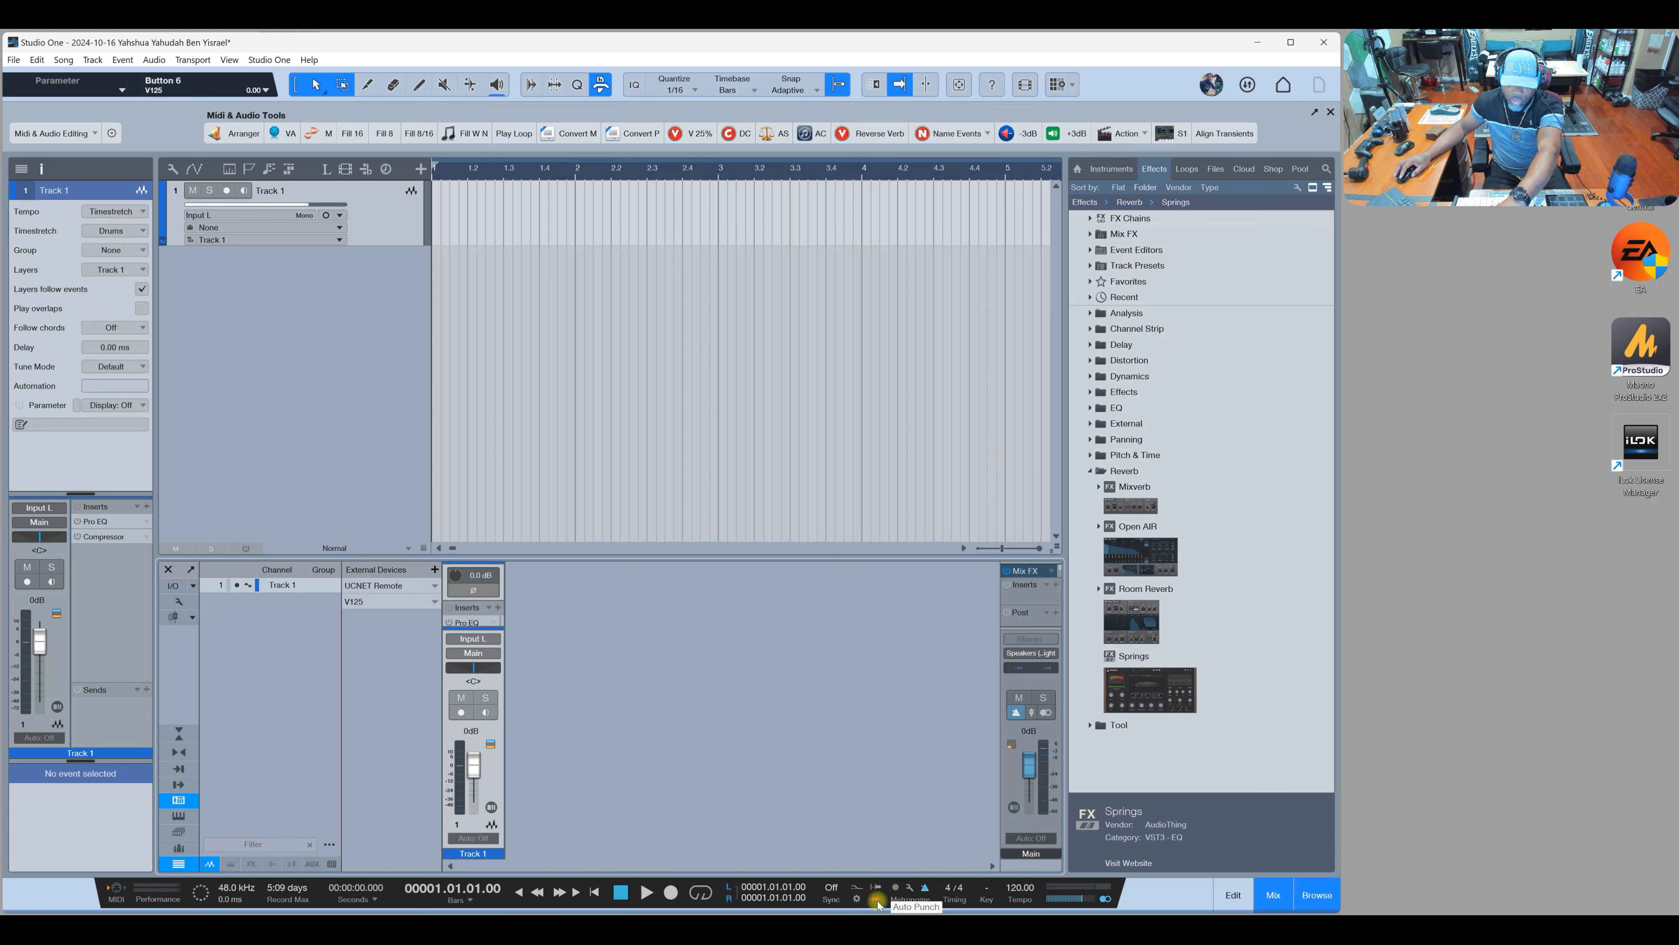